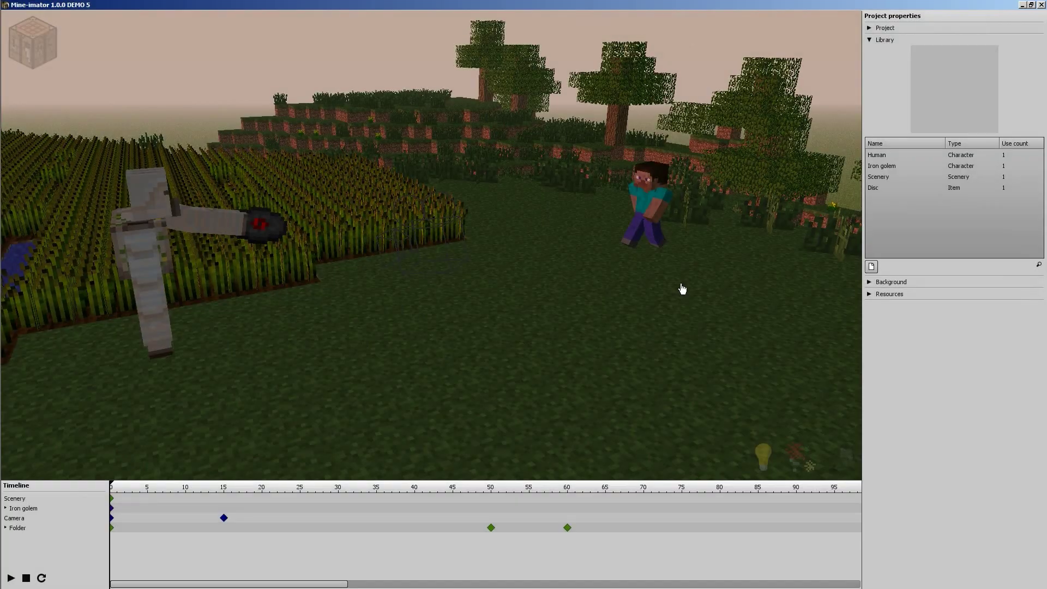
Step: Play back the existing scene animation and examine the iron golem and the human from different angles
drag(683, 289, 708, 281)
drag(556, 384, 425, 384)
key(space)
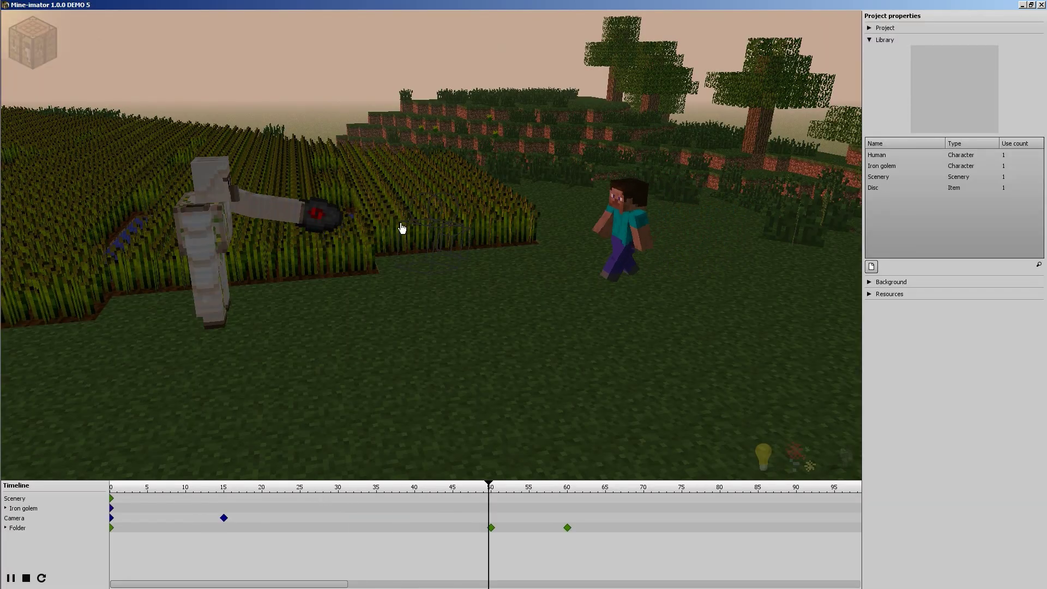
key(space)
drag(645, 215, 396, 271)
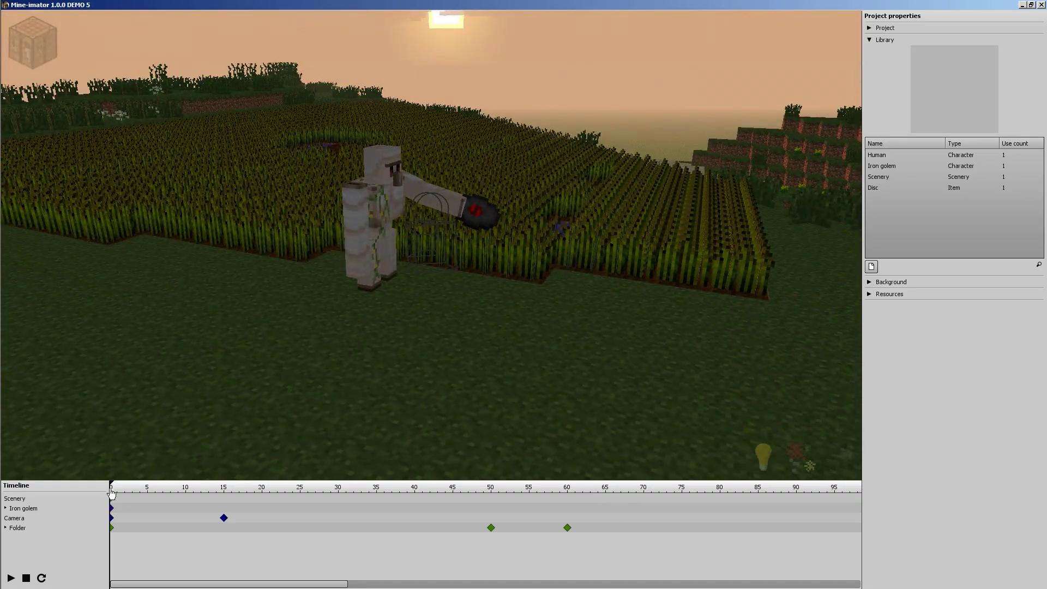
Step: Select the Iron golem and examine its position relative to the human from several sides
click(34, 509)
drag(495, 297, 431, 240)
right_drag(430, 241, 254, 262)
scroll(364, 252, down, 3)
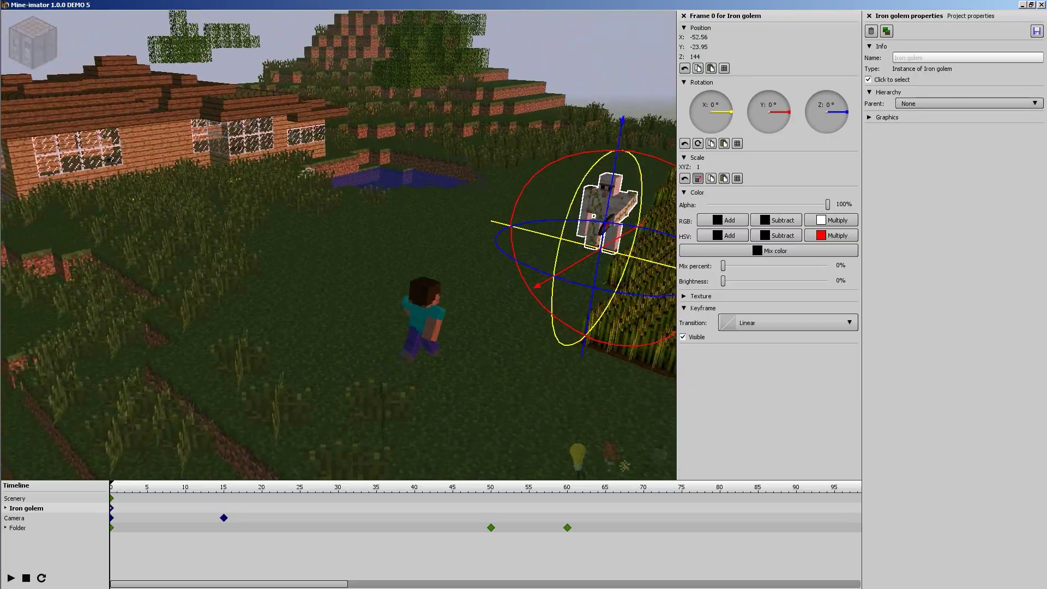
right_drag(364, 253, 481, 264)
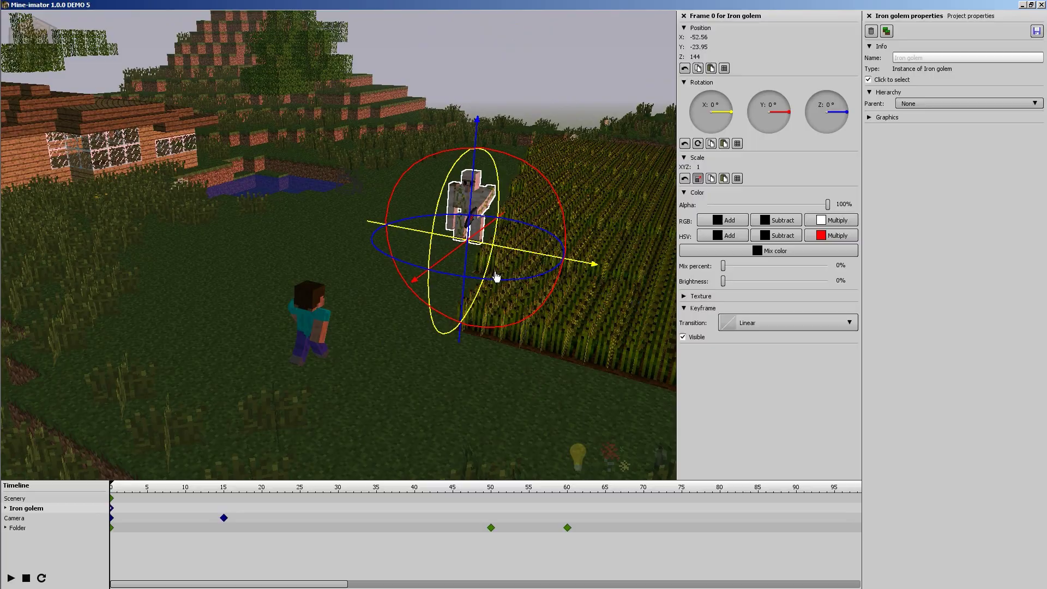
scroll(496, 277, up, 3)
drag(263, 252, 336, 251)
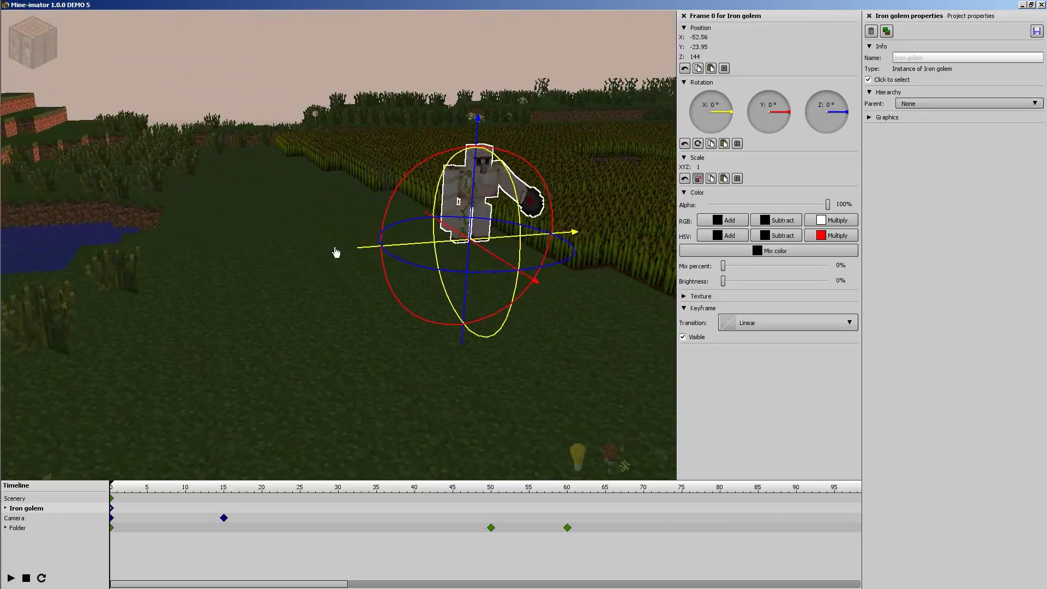
right_drag(337, 252, 342, 251)
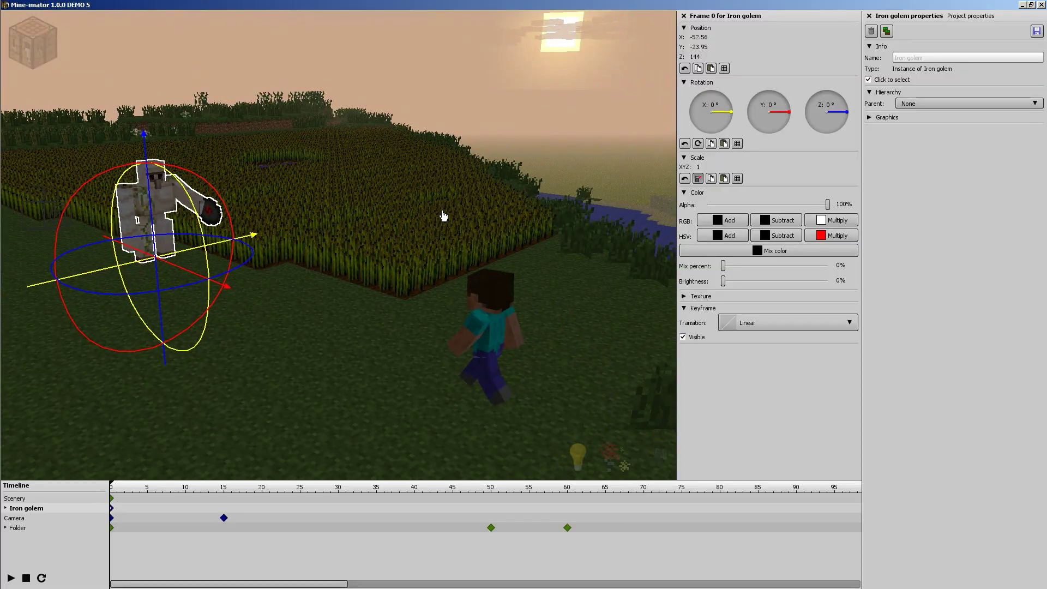
right_drag(443, 216, 397, 230)
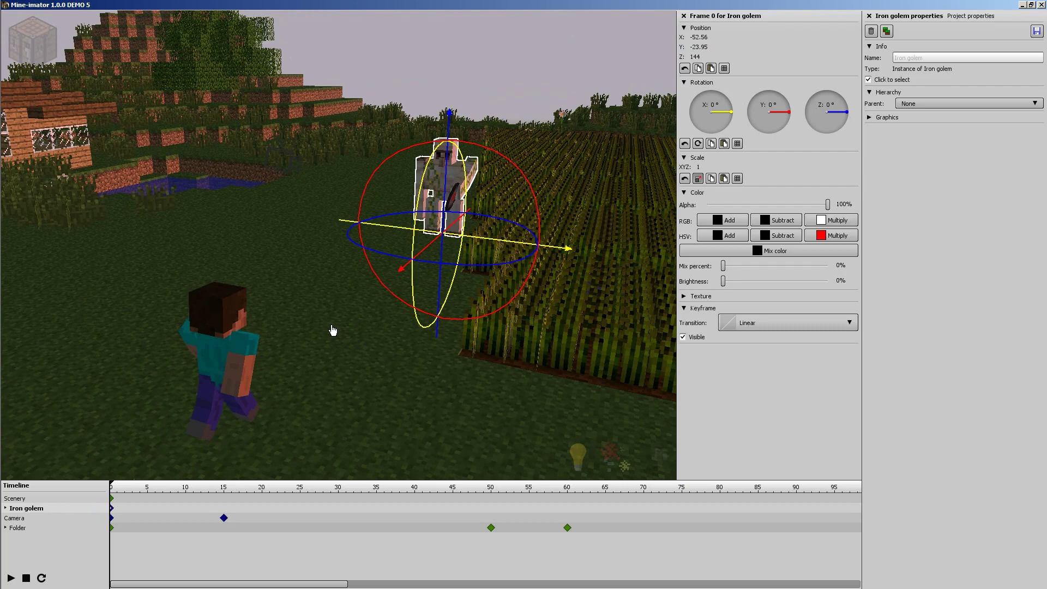
right_drag(332, 330, 388, 310)
right_drag(413, 267, 338, 250)
Step: Select the iron golem's left arm and add a copy of its frame 0 keyframe at frame 15
click(287, 136)
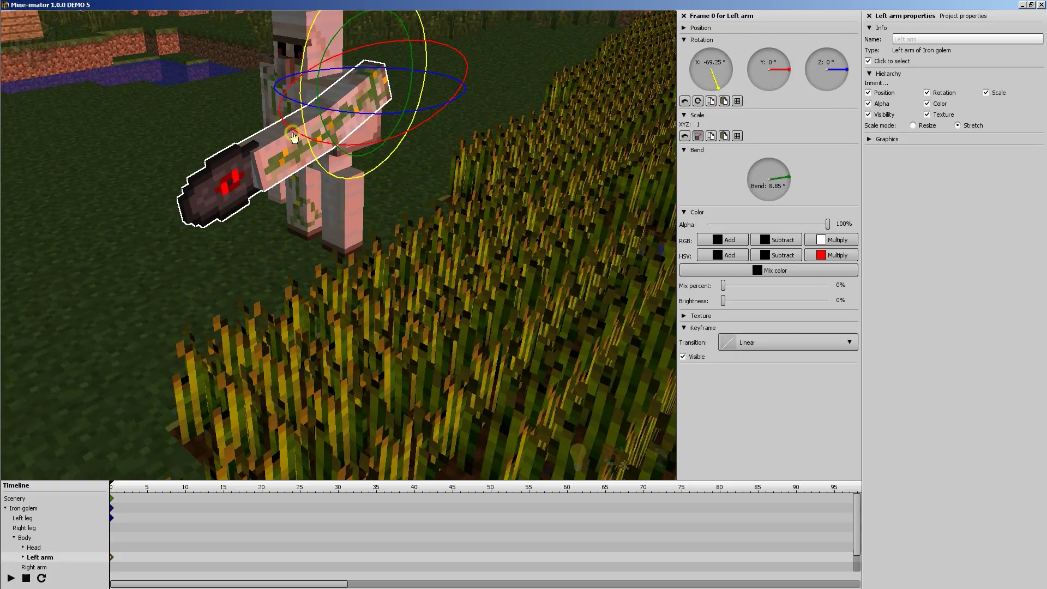
drag(165, 190, 284, 180)
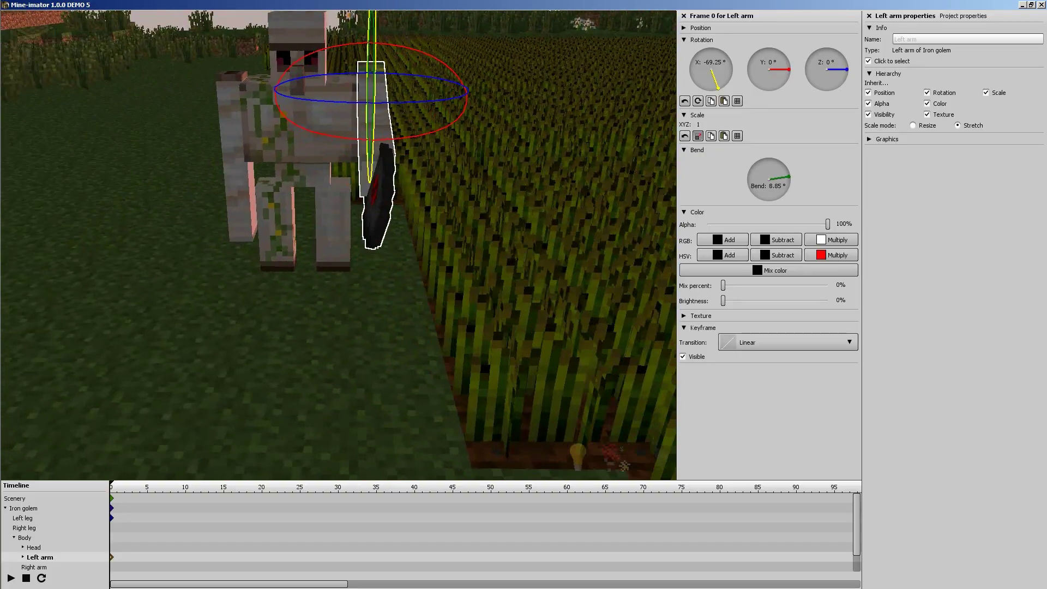
right_drag(325, 342, 325, 342)
drag(325, 343, 326, 342)
drag(254, 388, 253, 388)
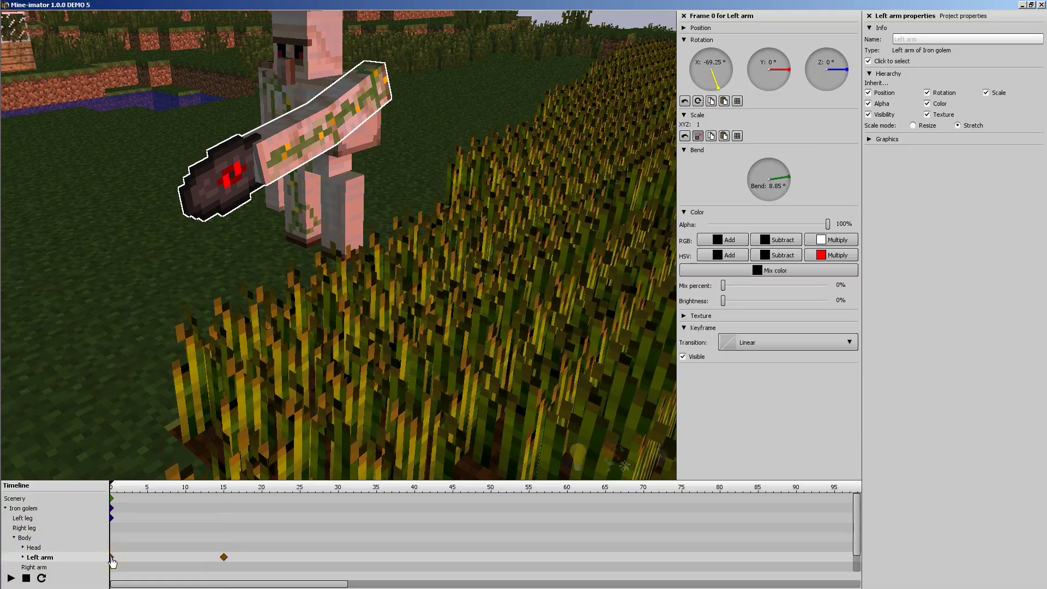
Step: Pose the left arm at frame 0 with X rotation 0°, Y rotation about 6.7° and bend about 62.7°
right_click(725, 75)
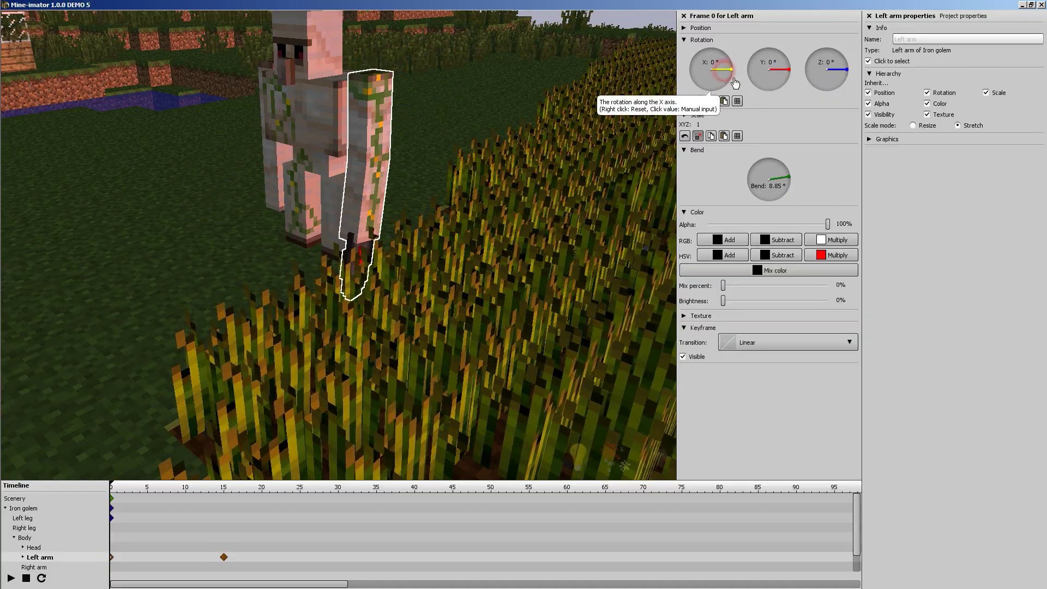
drag(253, 208, 346, 160)
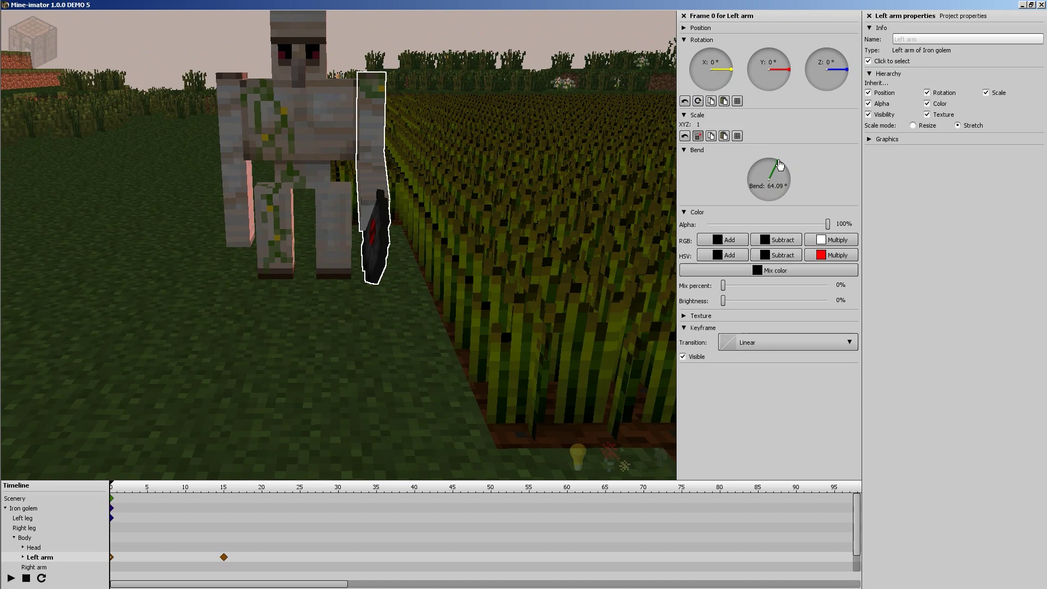
right_drag(549, 161, 617, 159)
drag(779, 70, 779, 69)
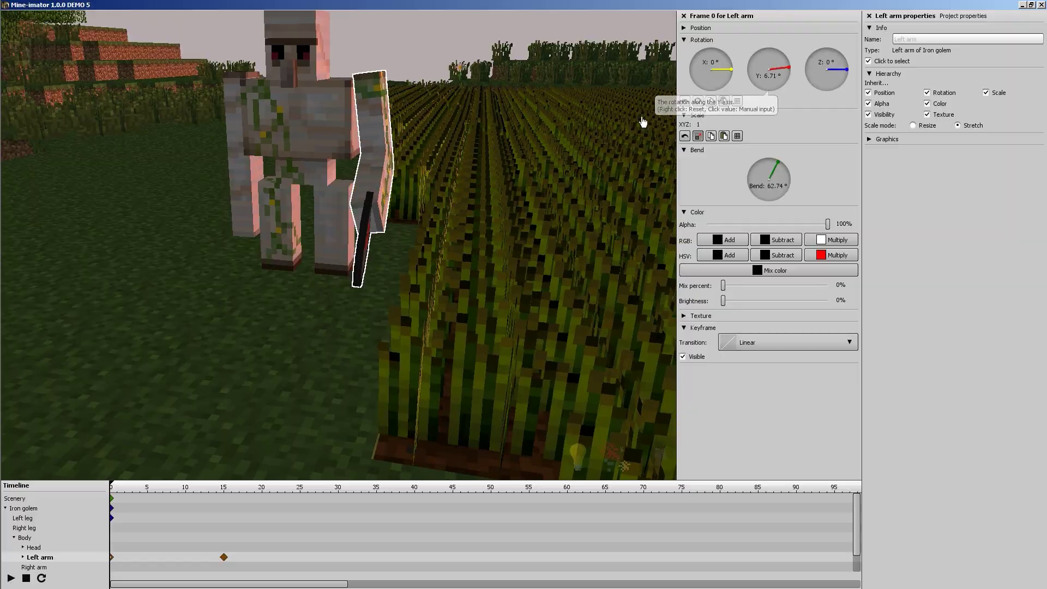
drag(642, 122, 301, 348)
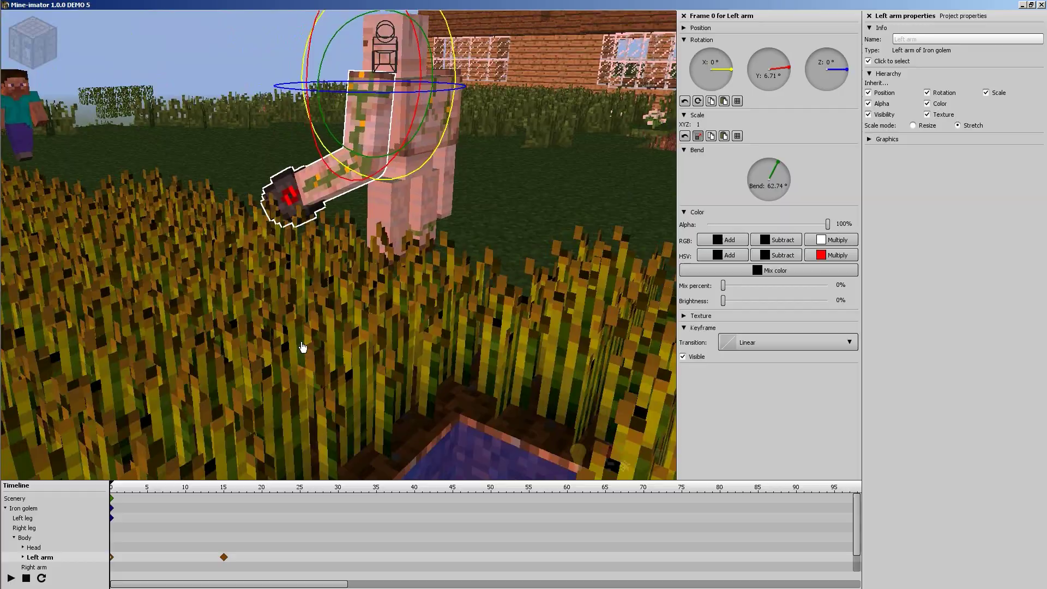
Step: Raise the left arm at frame 15 to X rotation about -176.5° and set its bend to about 117.7°
drag(122, 489, 223, 489)
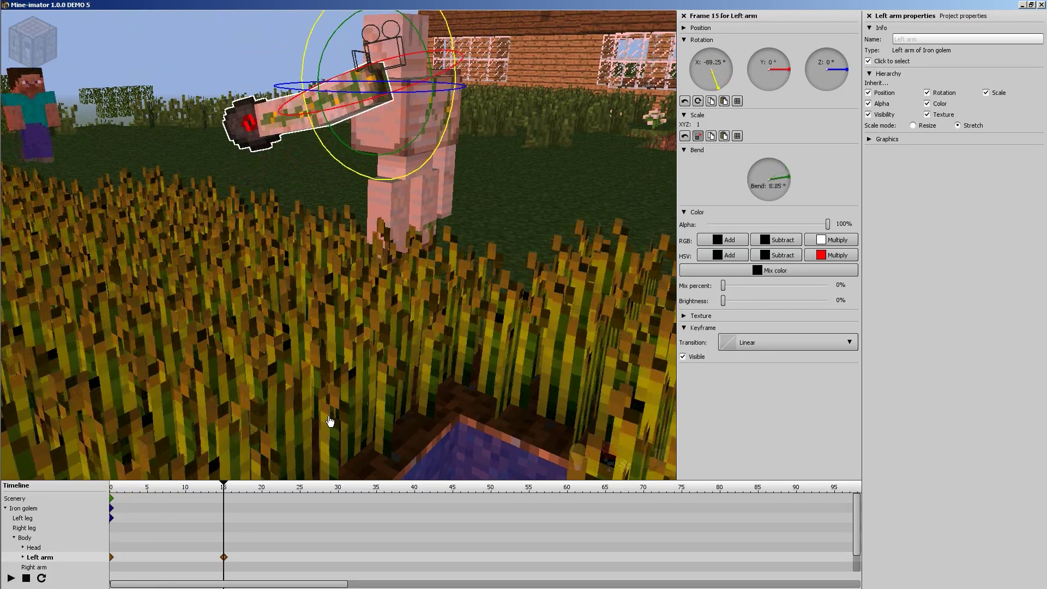
right_drag(331, 289, 340, 251)
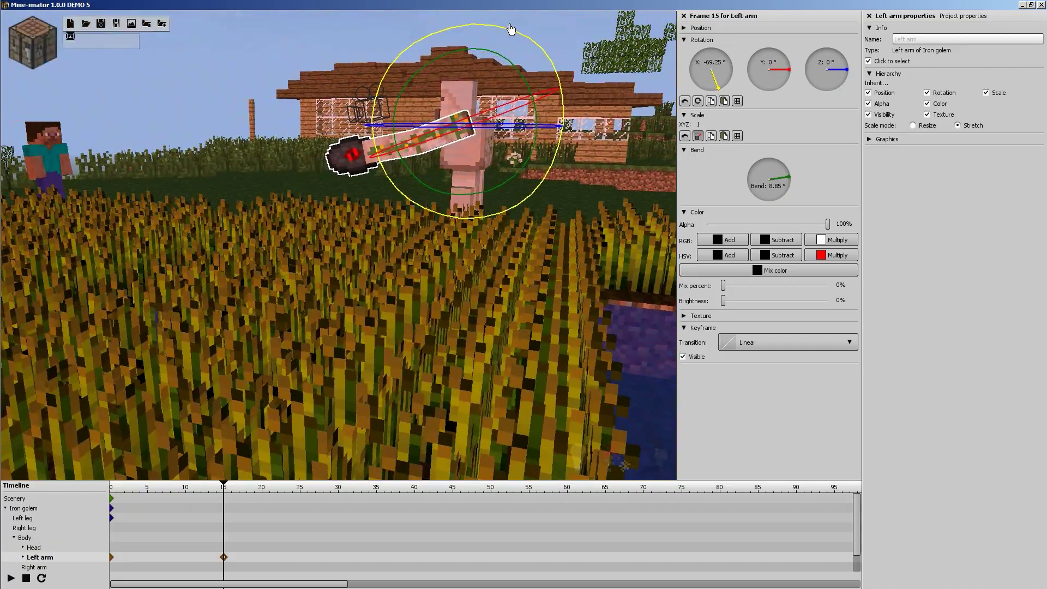
drag(547, 195, 562, 169)
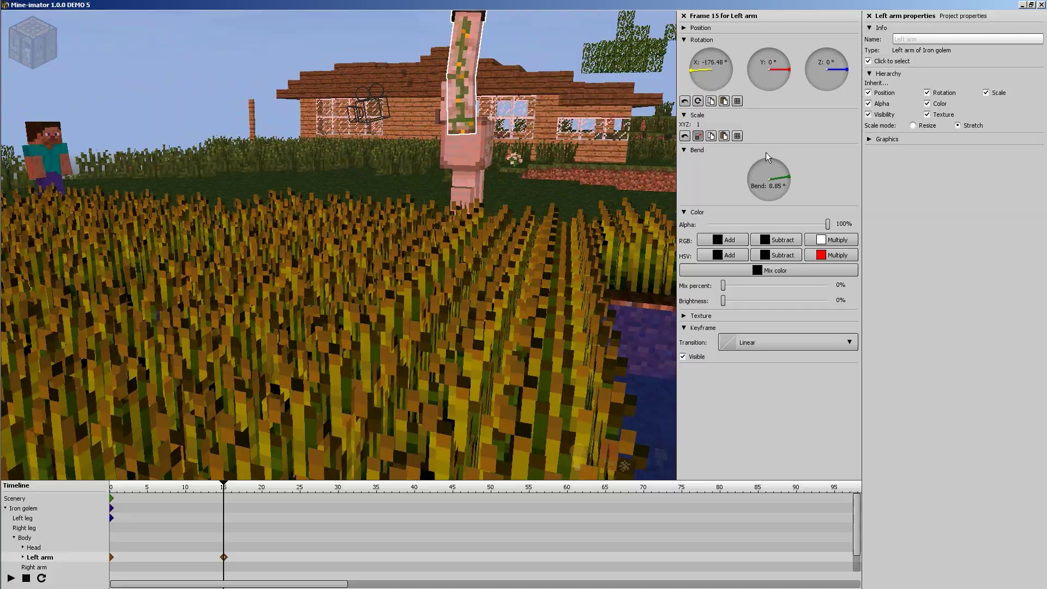
drag(788, 176, 753, 150)
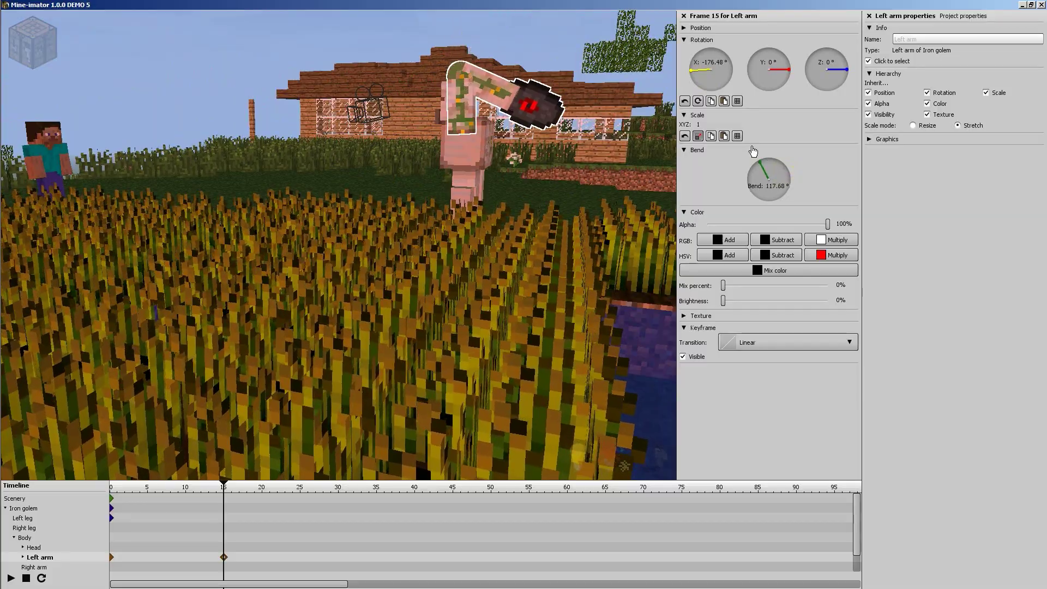
Step: Scrub through the animation and move the left arm's frame 15 keyframe to frame 20
drag(348, 192, 196, 186)
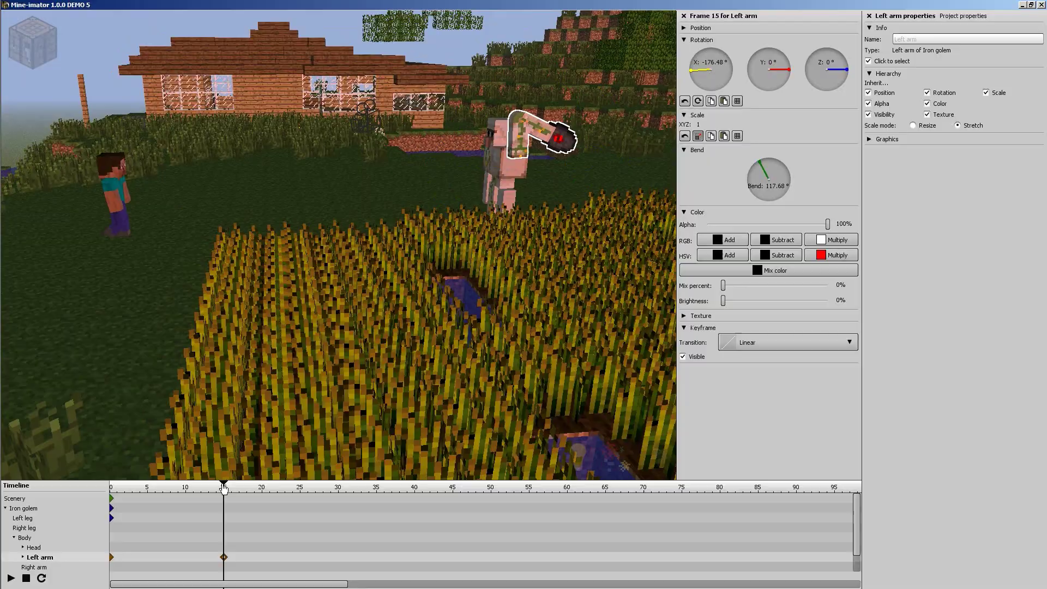
drag(528, 478, 601, 478)
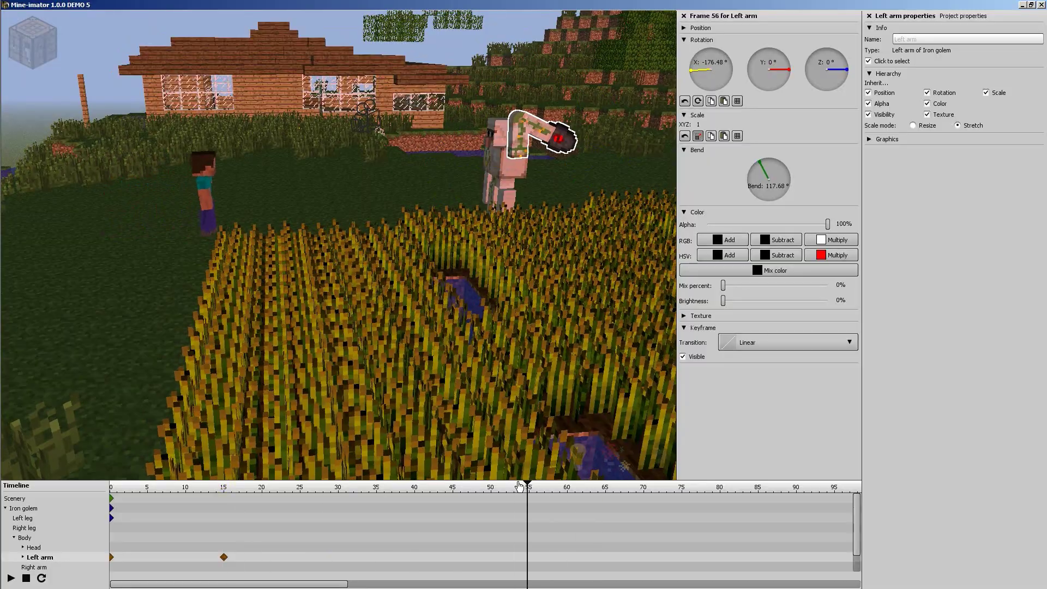
drag(519, 485, 527, 485)
drag(626, 484, 257, 485)
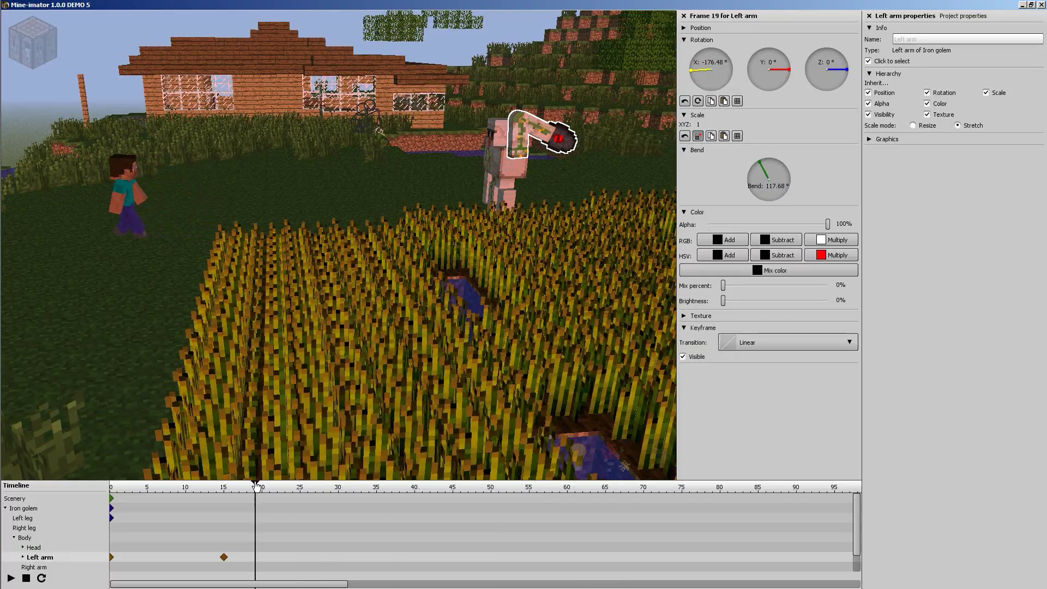
drag(224, 559, 262, 557)
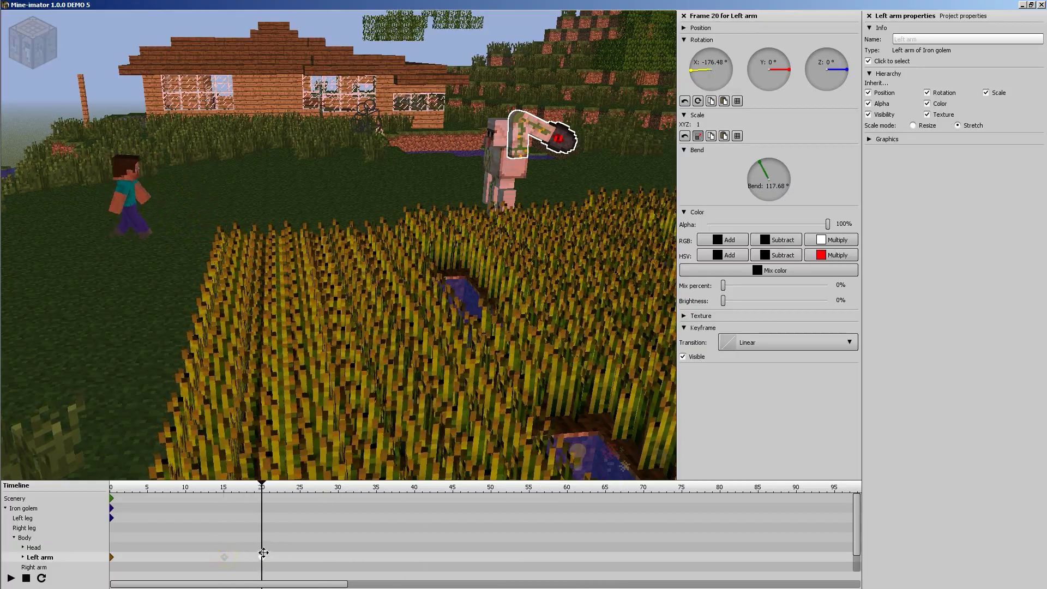
Step: Play the animation from frame 0 to check how the left arm swings up
drag(570, 291, 529, 291)
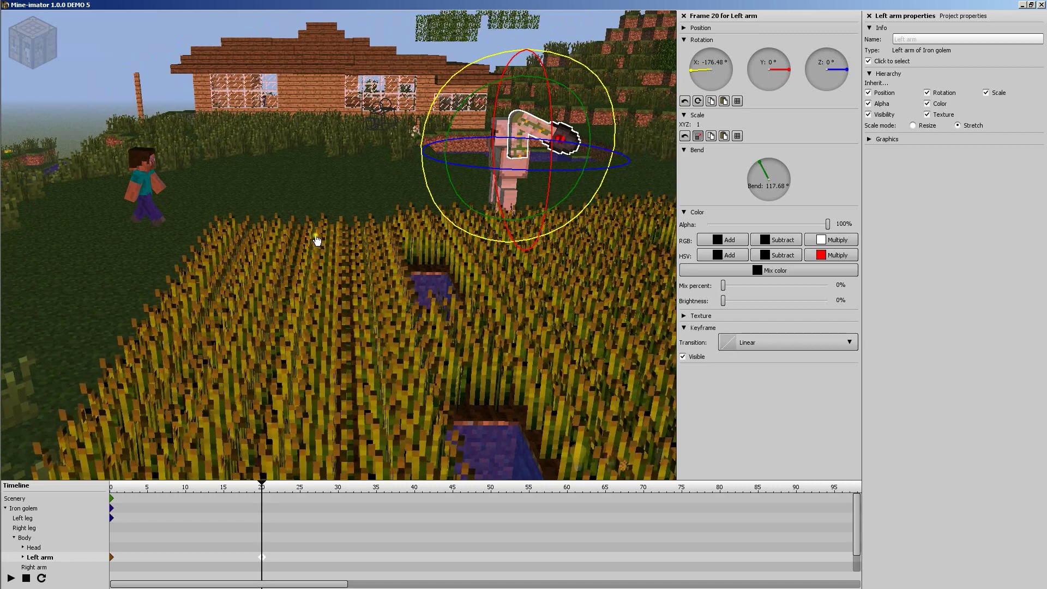
mouse_move(316, 240)
mouse_down()
mouse_move(371, 262)
mouse_move(317, 240)
mouse_up()
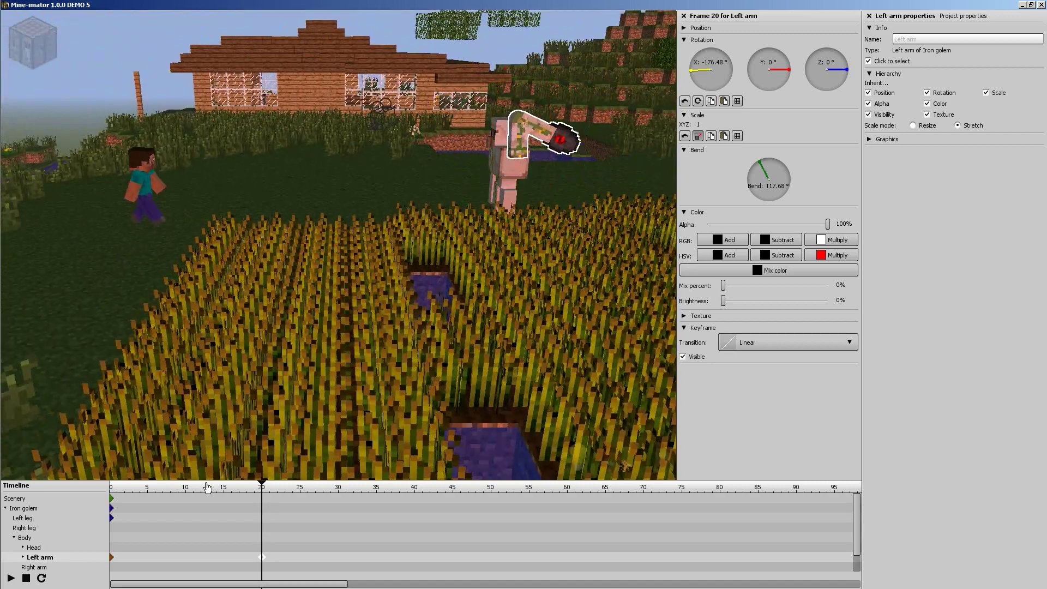
drag(205, 485, 111, 496)
key(space)
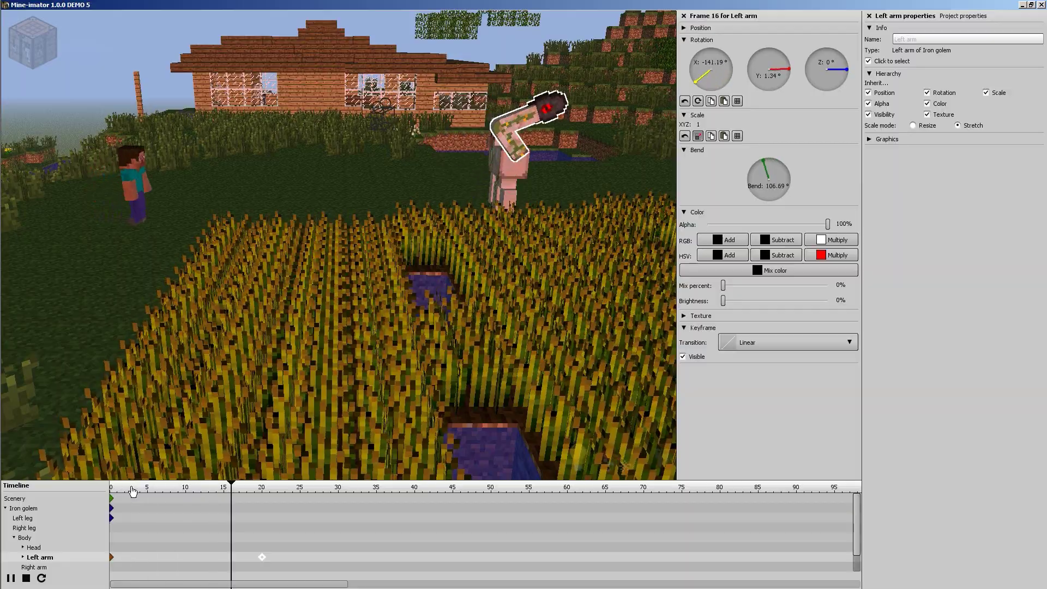
key(space)
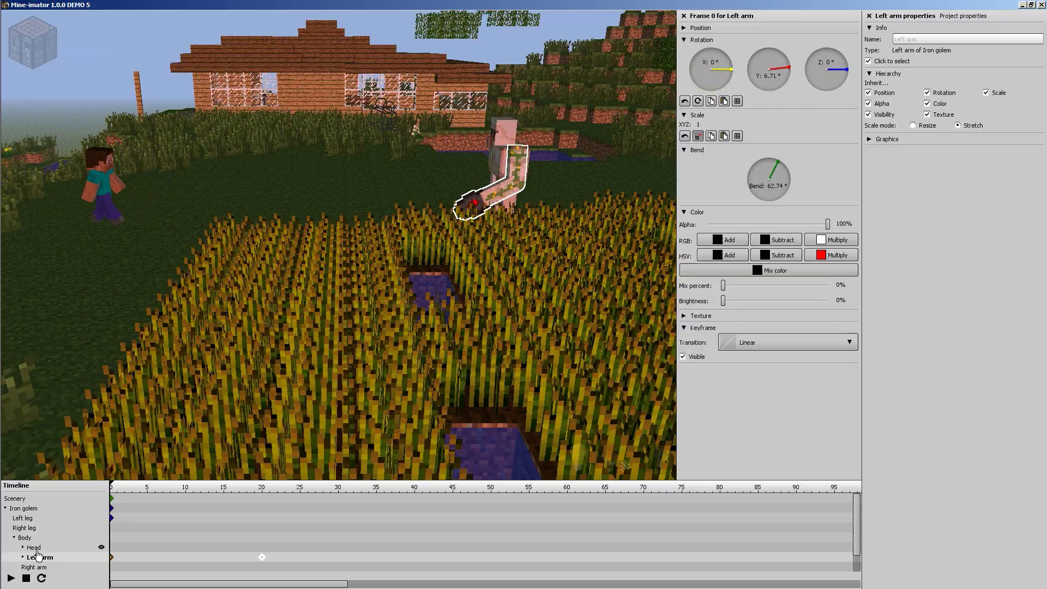
Step: Set the transition of the left arm's frame 0 keyframe to the first ease-out curve and play the animation
click(175, 550)
click(112, 557)
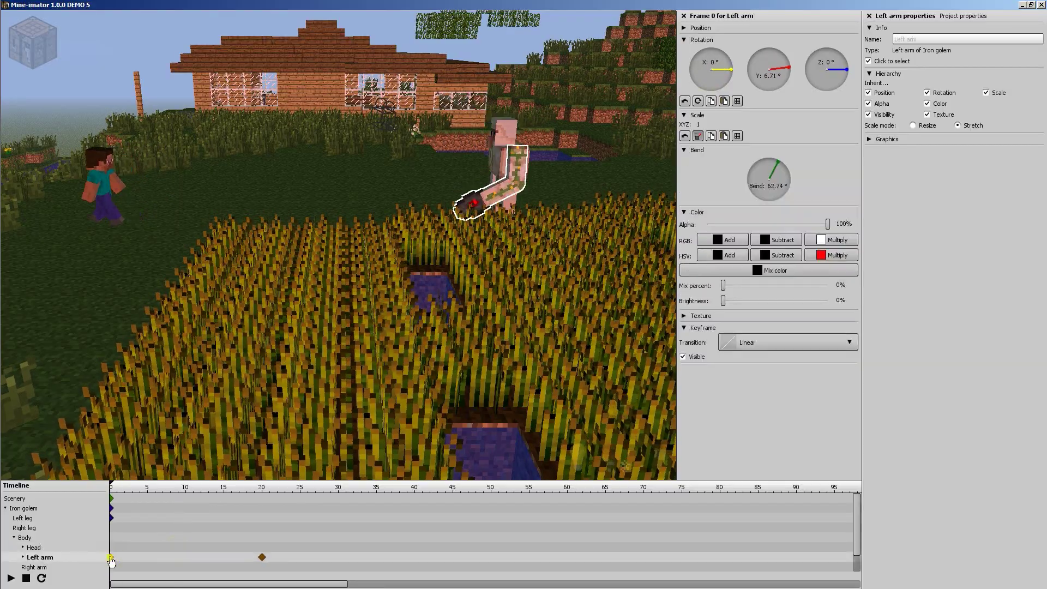
click(759, 344)
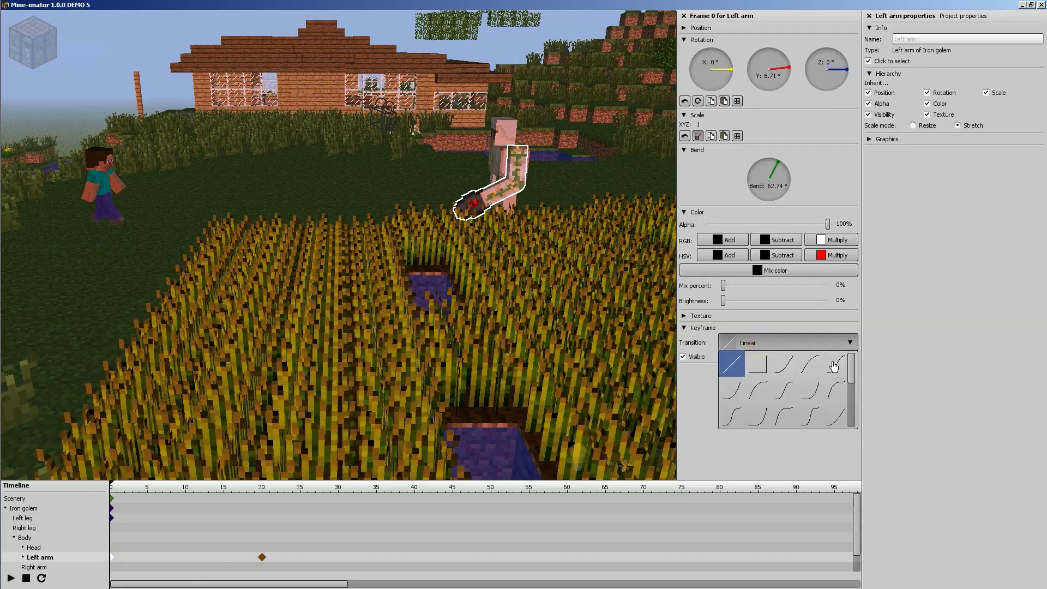
click(808, 369)
key(space)
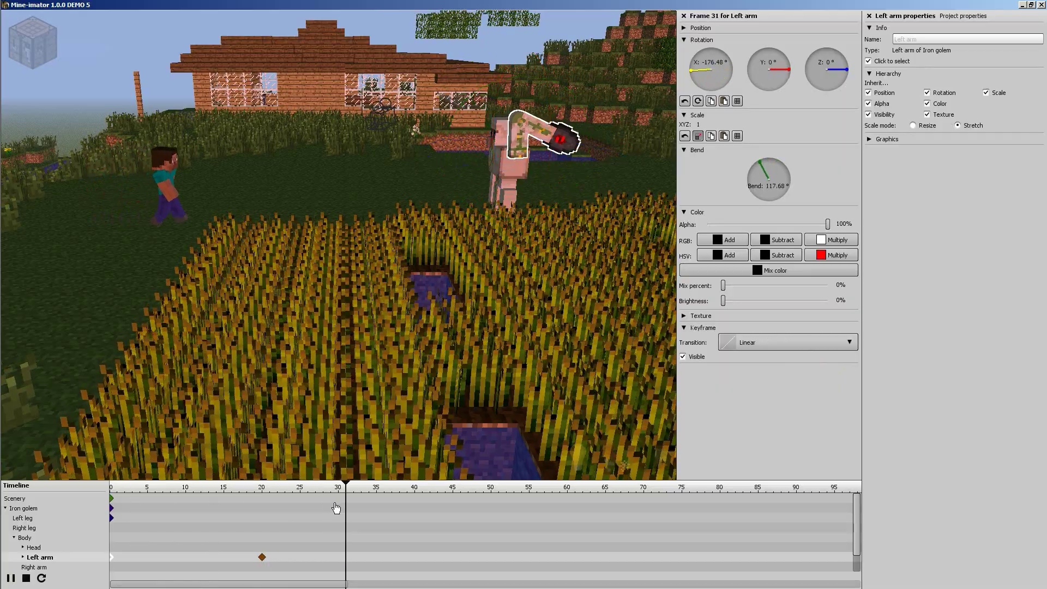
key(space)
Step: Duplicate the left arm's raised pose from frame 20 as a keyframe at frame 40
click(261, 493)
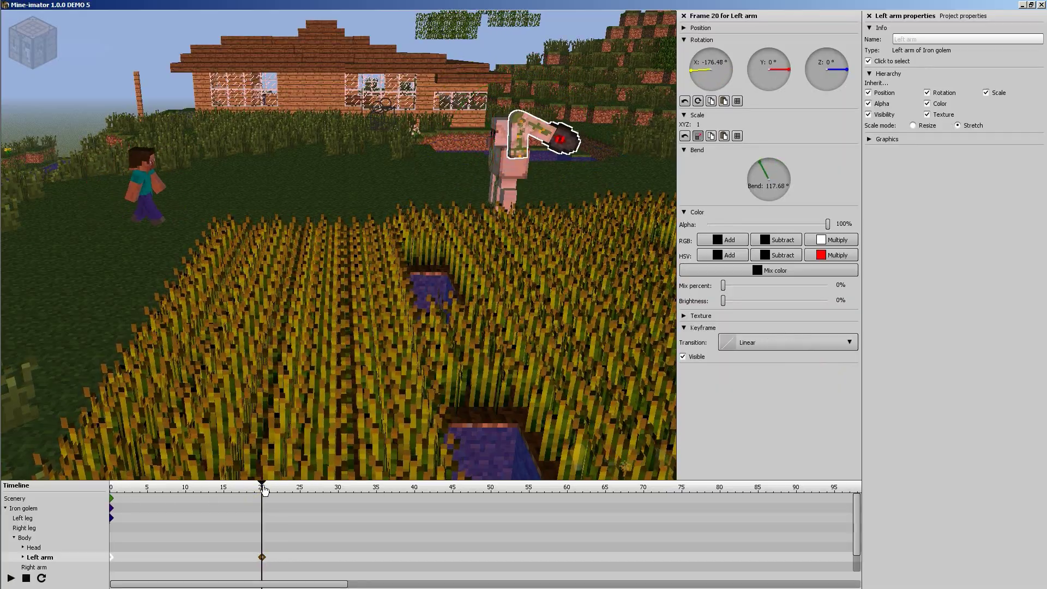
drag(292, 489, 339, 493)
click(452, 557)
mouse_move(539, 246)
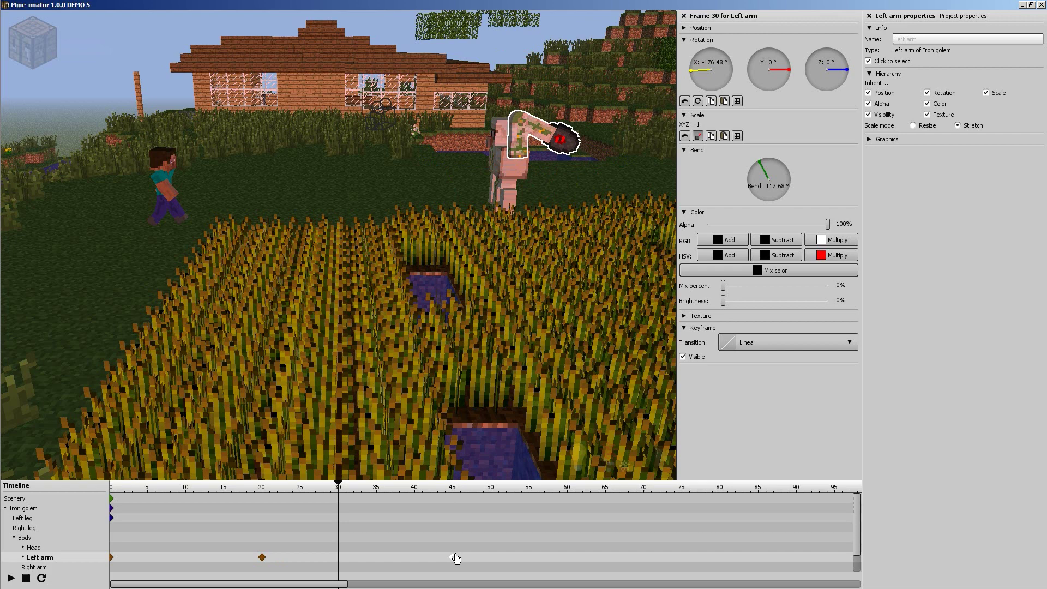
drag(452, 556, 414, 557)
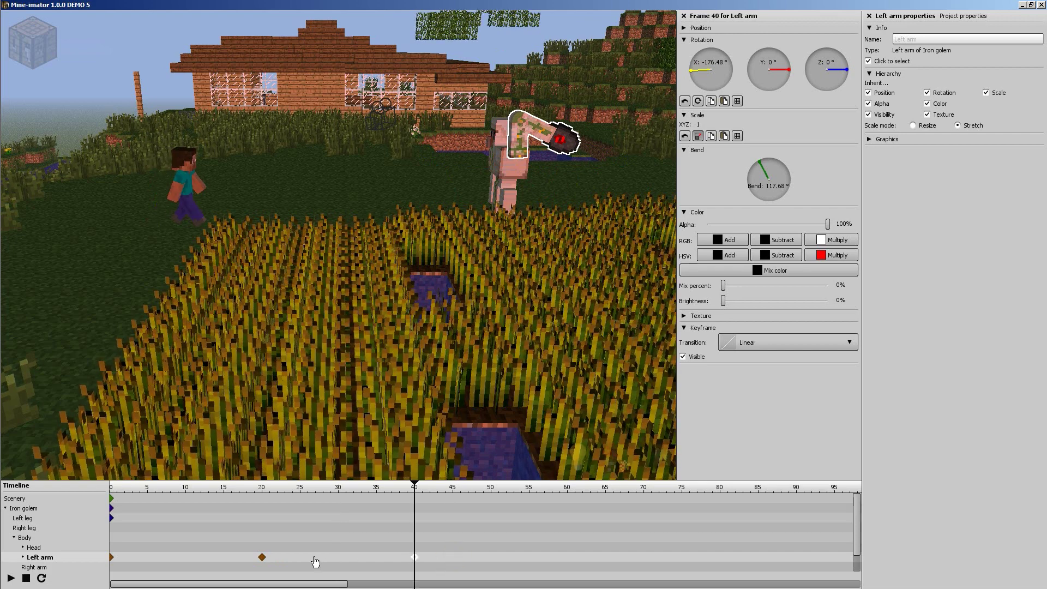
Step: Add another left arm keyframe at frame 45 and return to the keyframe at frame 20
click(459, 559)
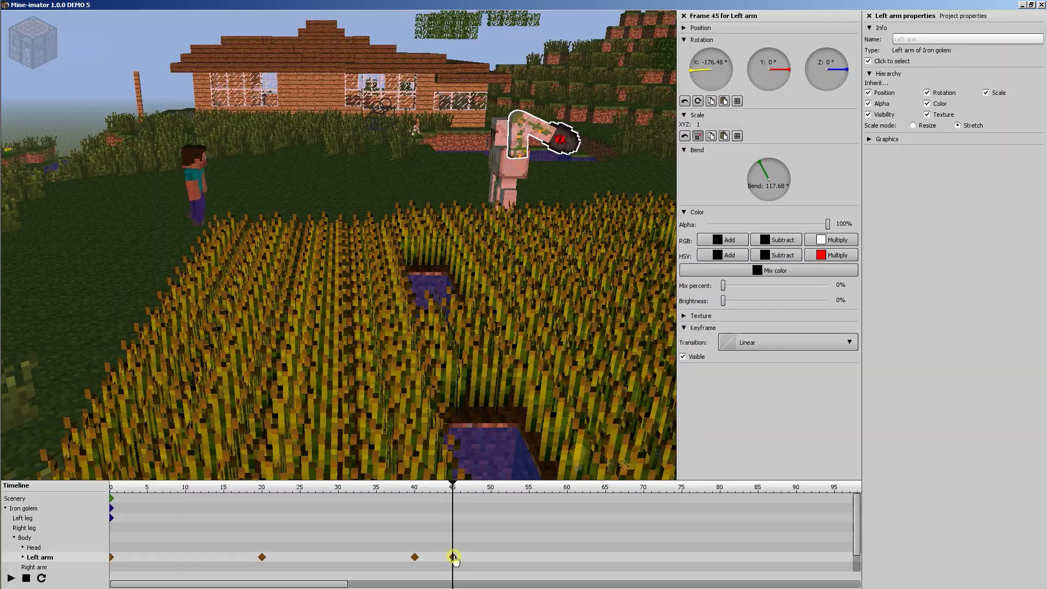
click(413, 558)
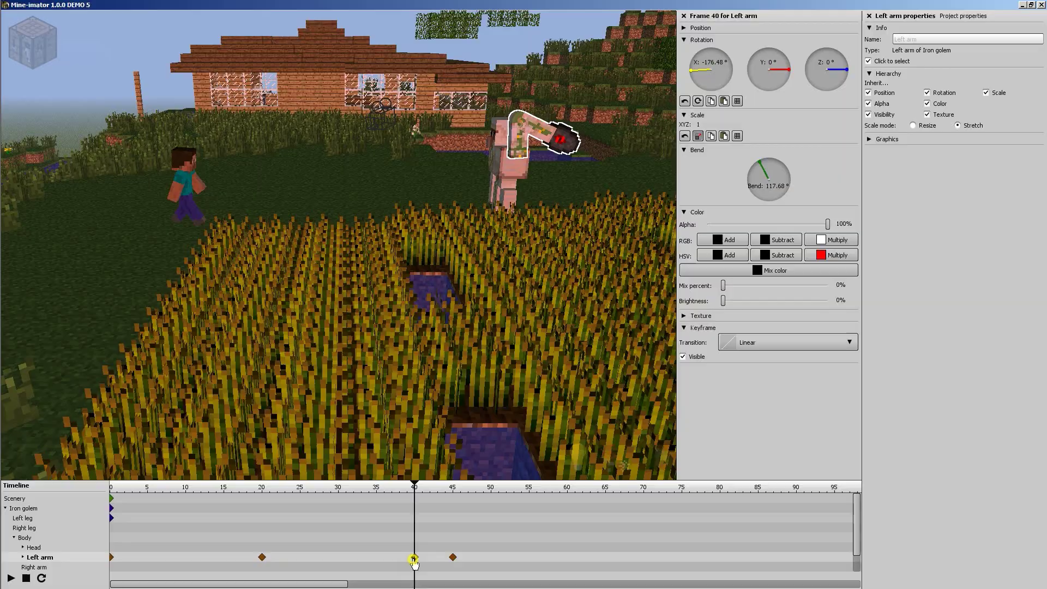
click(262, 558)
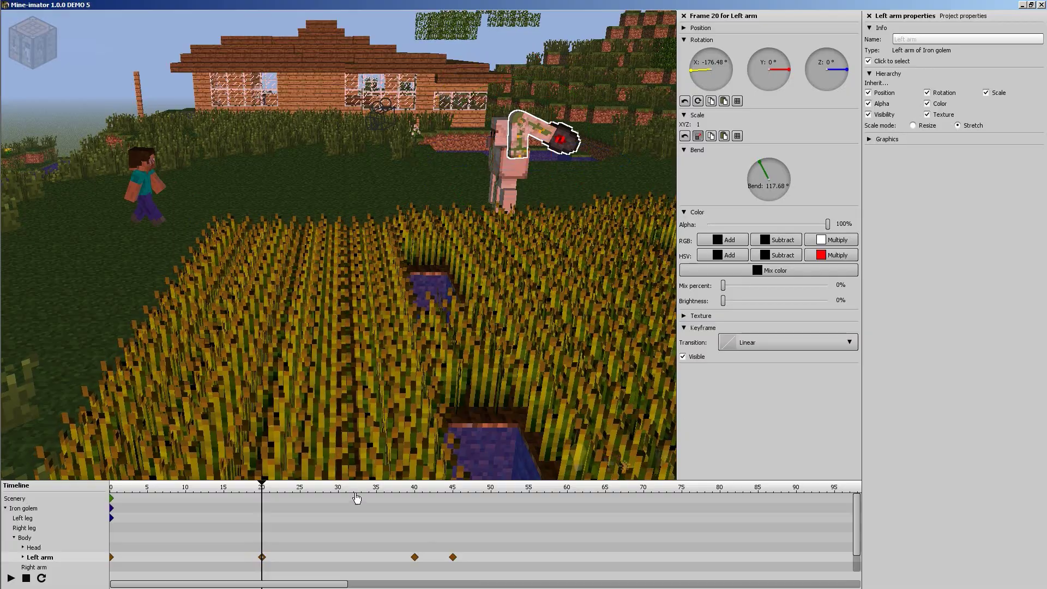
Step: Move the left arm's last keyframe to frame 50
drag(356, 498, 415, 508)
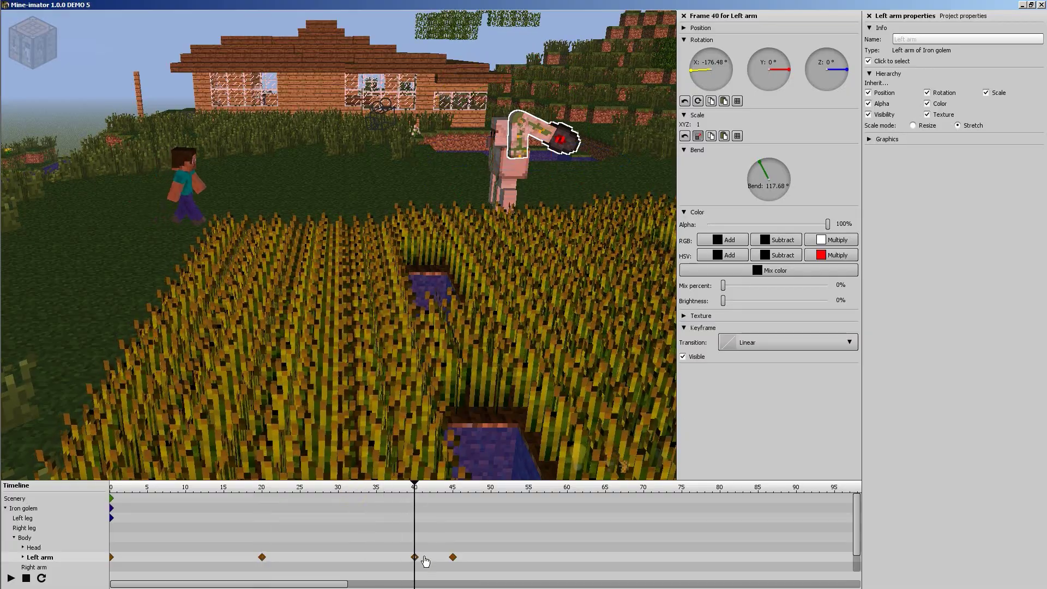
click(453, 558)
drag(466, 553, 491, 551)
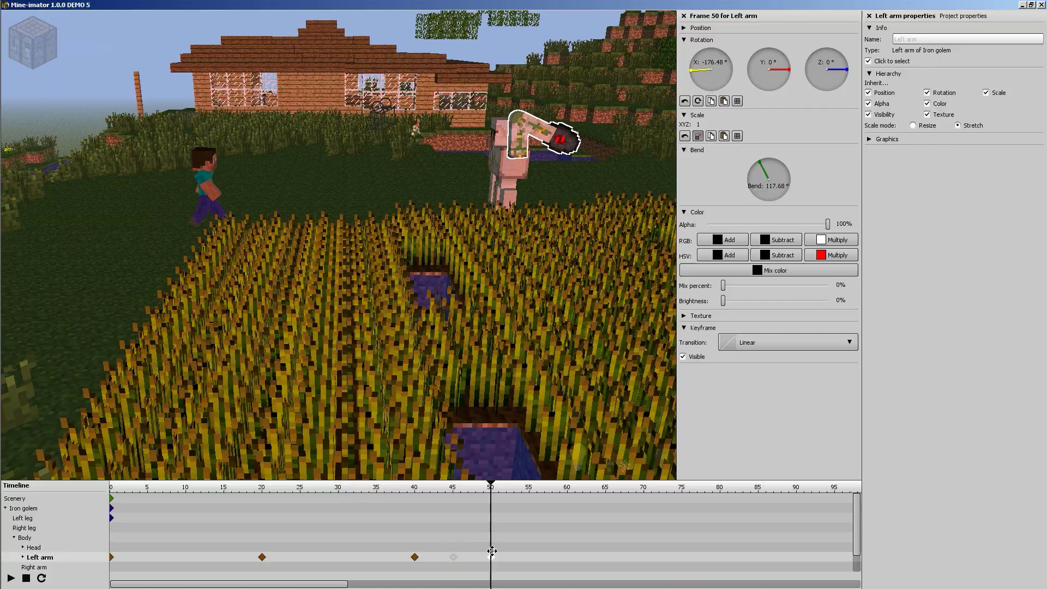
Step: Set the transition of the left arm's frame 40 keyframe to Ease out (back)
click(416, 558)
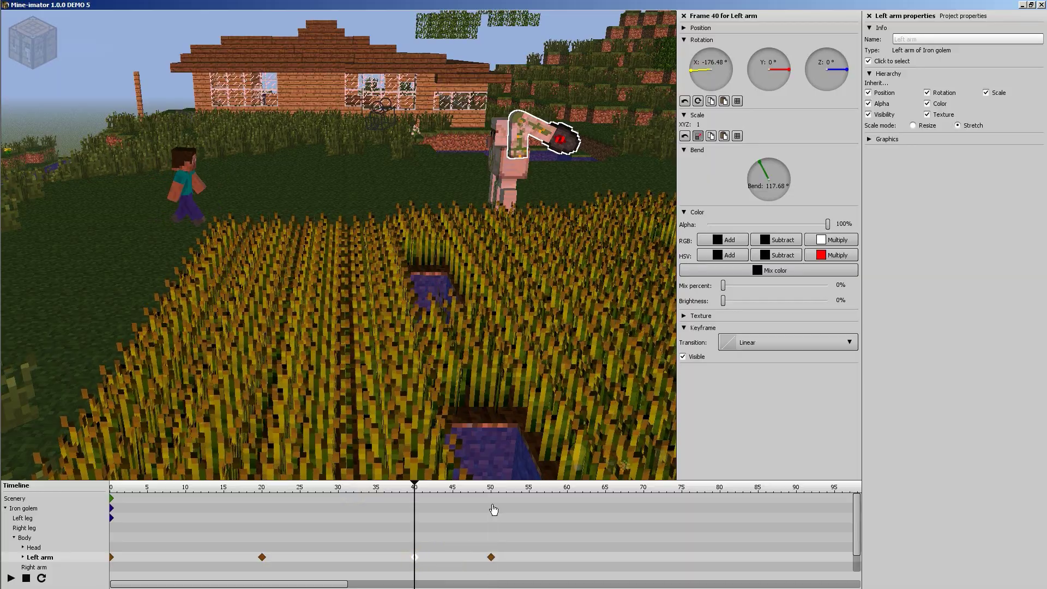
click(747, 342)
scroll(757, 376, down, 4)
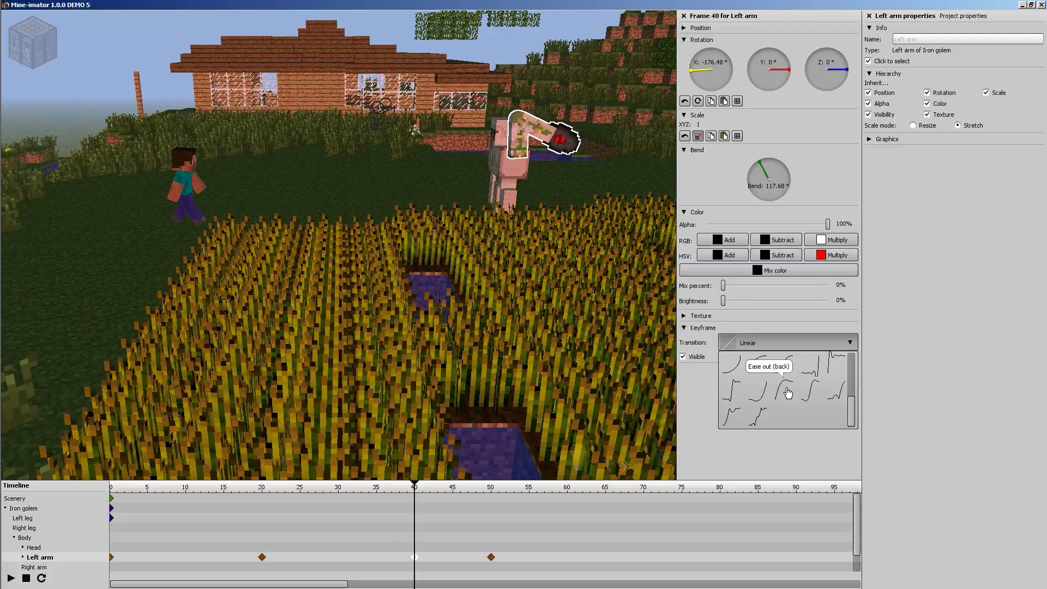
click(785, 392)
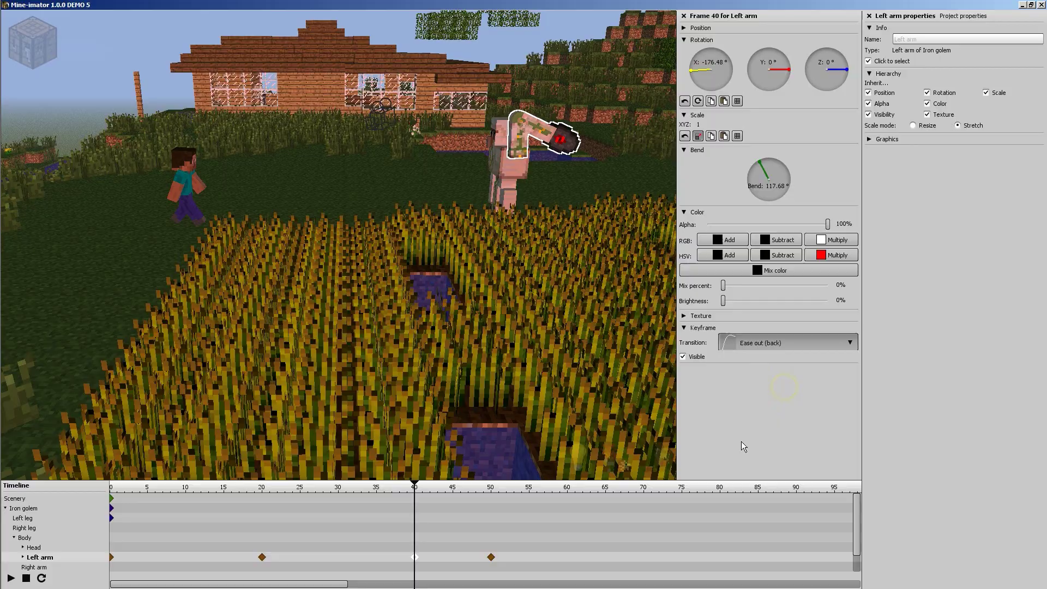
Step: At the frame 50 keyframe, swing the left arm forward to an X rotation of -69.37° and straighten its bend to 44.73°
click(491, 557)
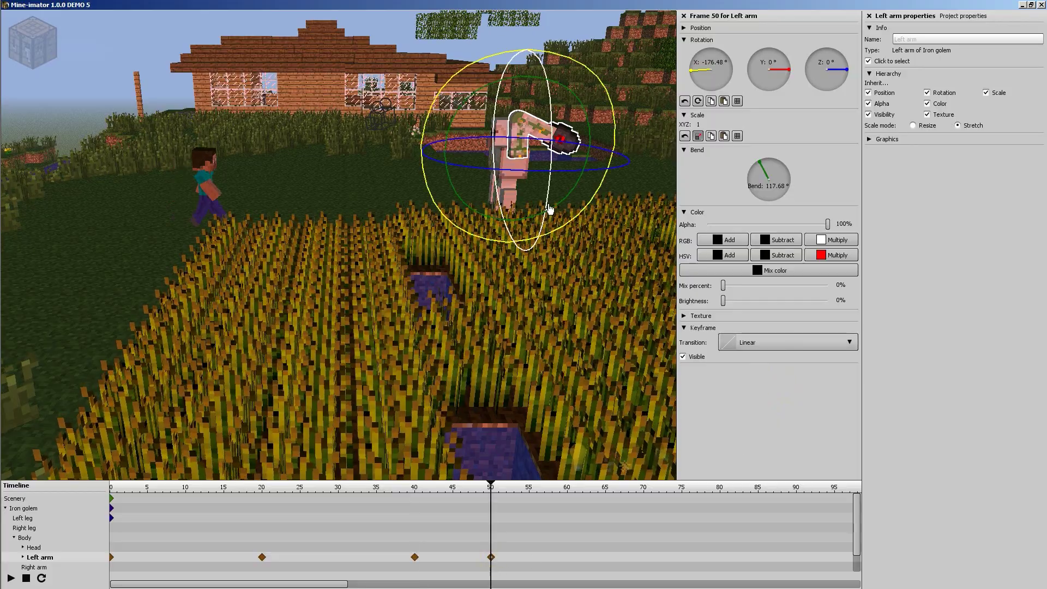
drag(564, 59, 447, 143)
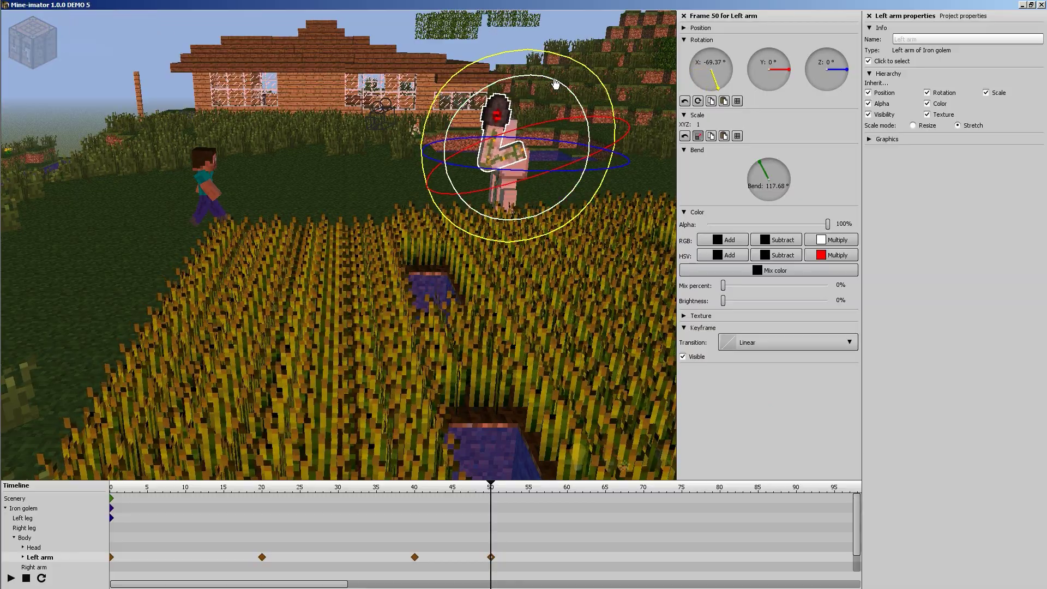
drag(554, 83, 471, 109)
Step: Play the animation from frame 0 and replay the throw around frame 40 to check the arm's forward swing
click(414, 557)
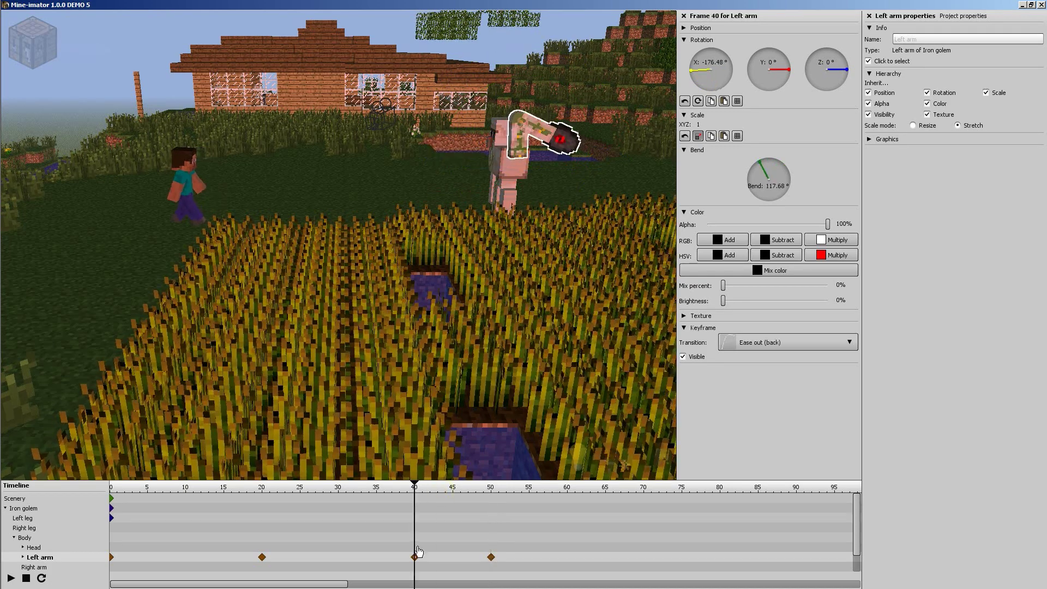
drag(413, 488, 102, 497)
key(space)
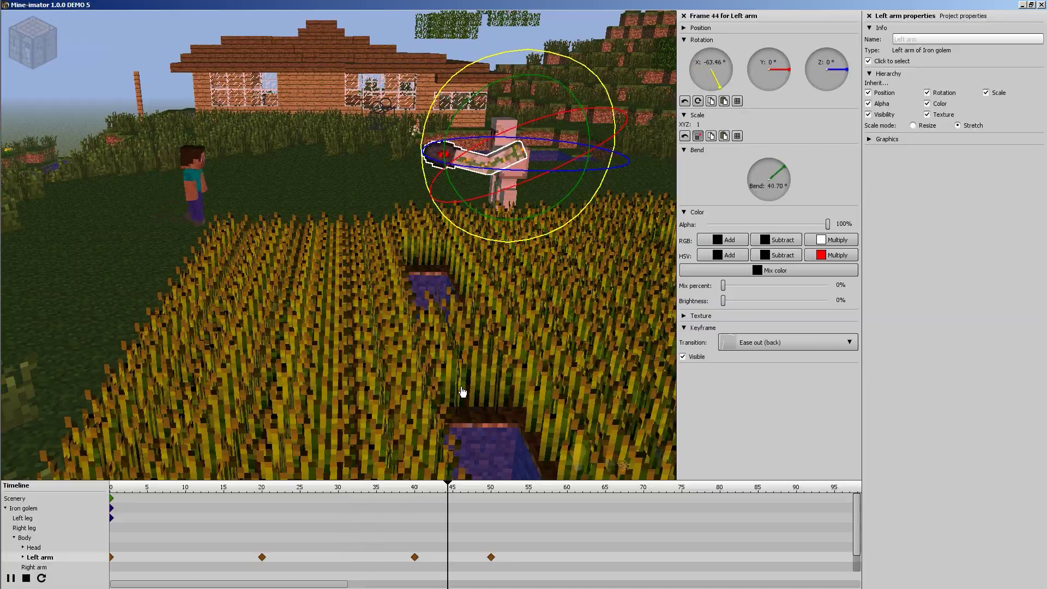
click(407, 489)
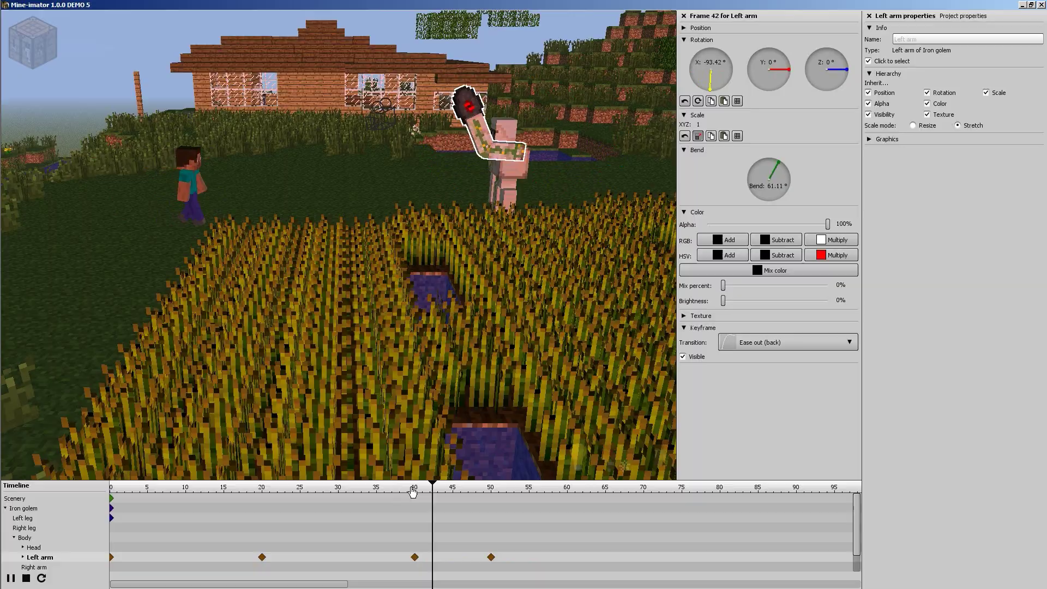
click(413, 487)
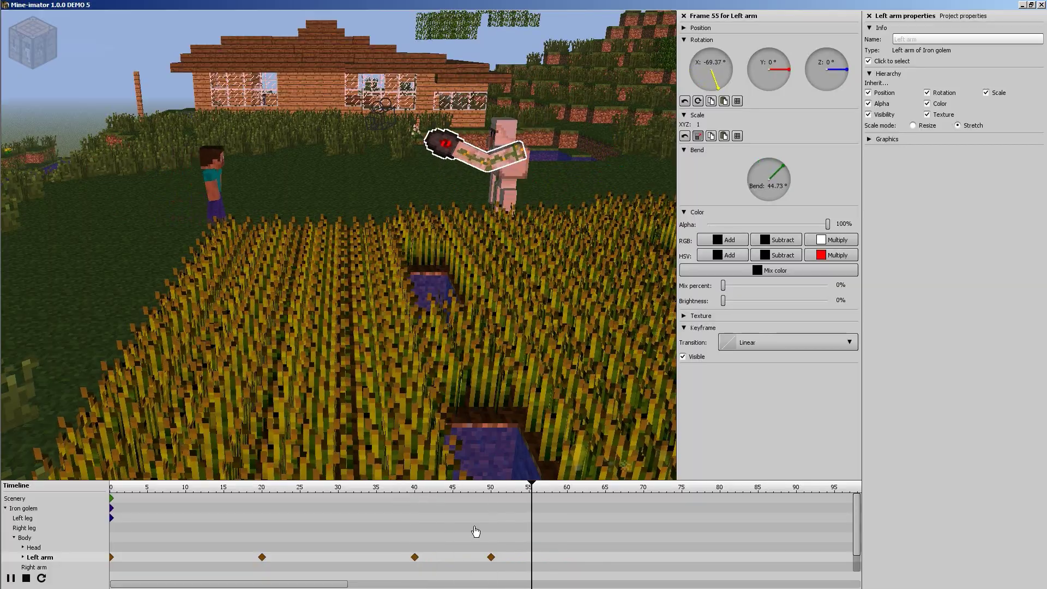
Step: Review the transition chosen for the left arm's frame 40 keyframe and replay the throw from frame 34
click(414, 557)
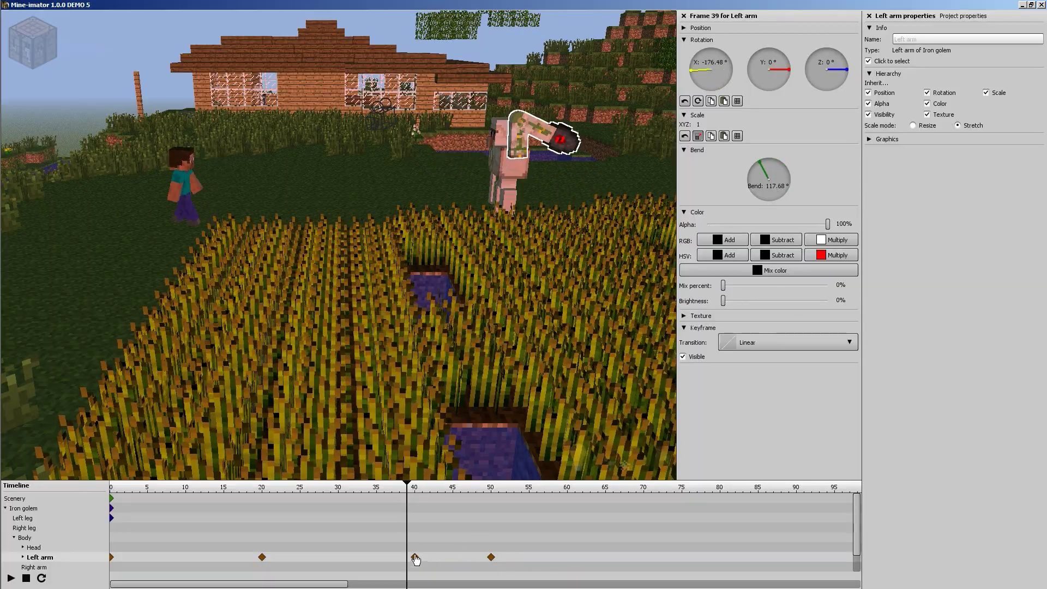
click(758, 344)
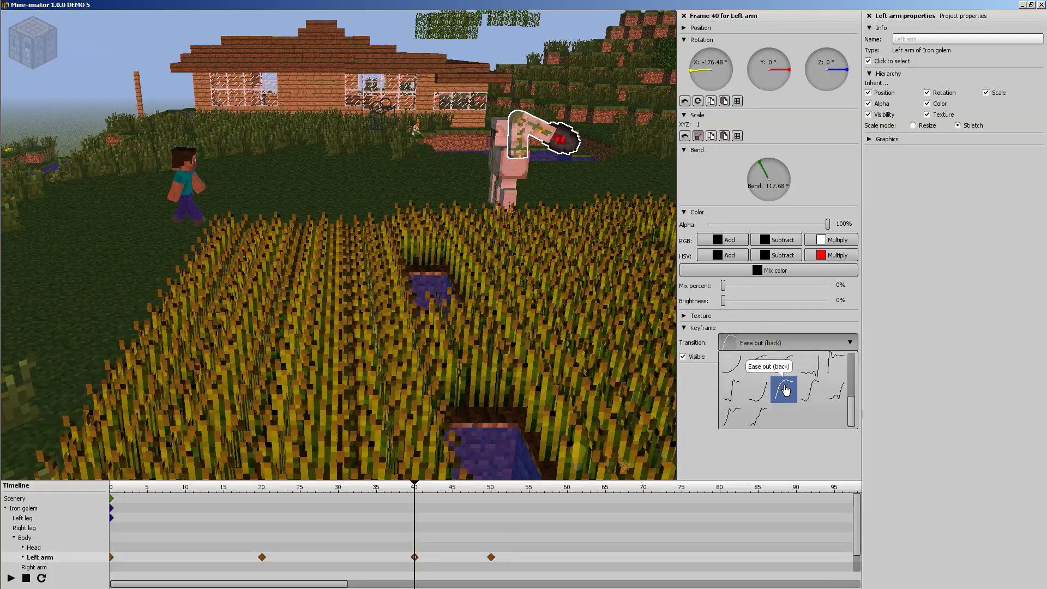
click(781, 341)
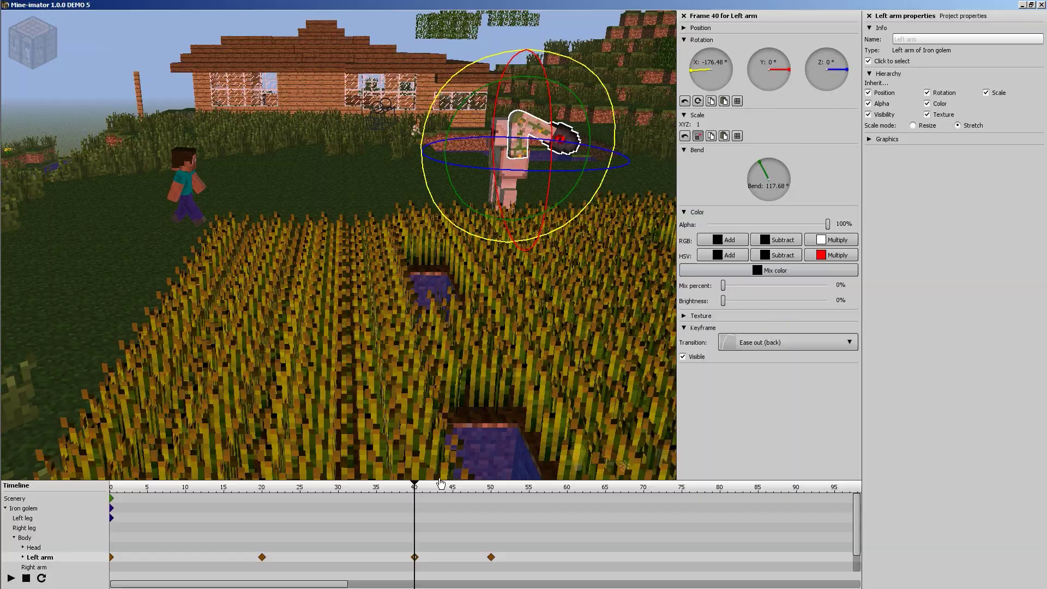
click(369, 487)
key(space)
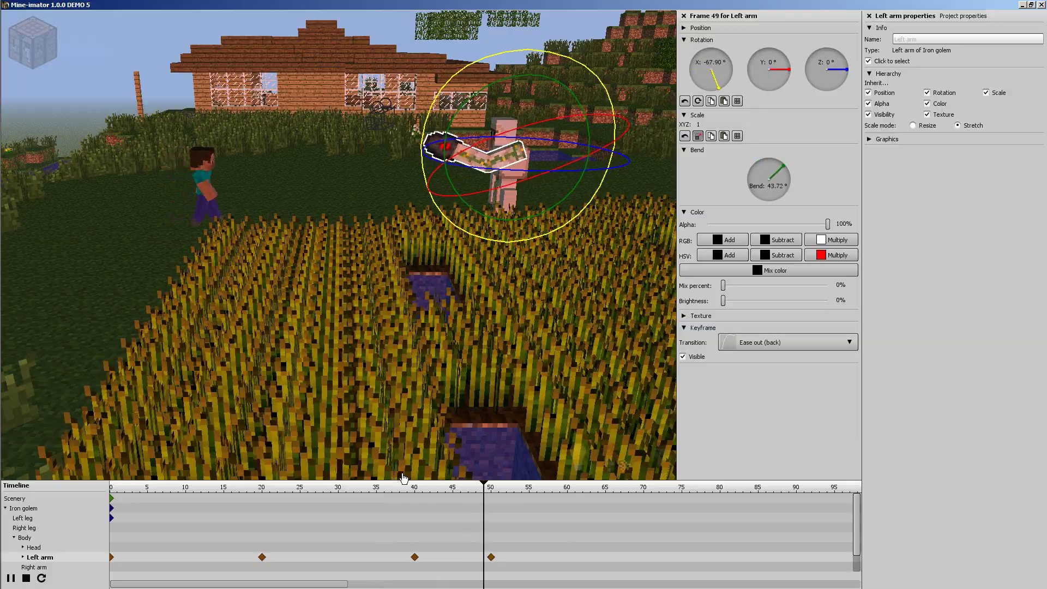
key(space)
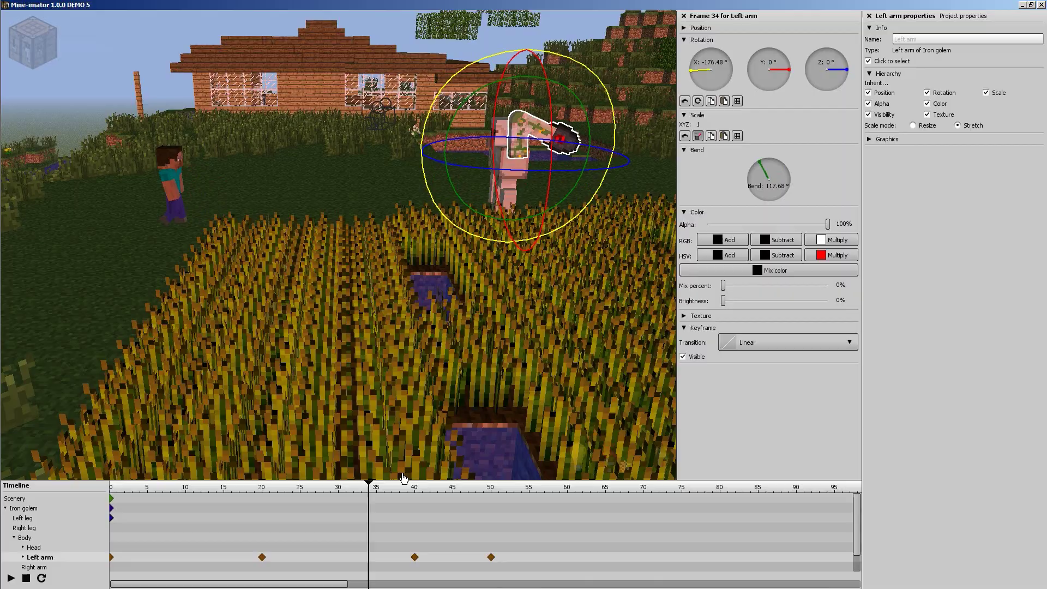
key(space)
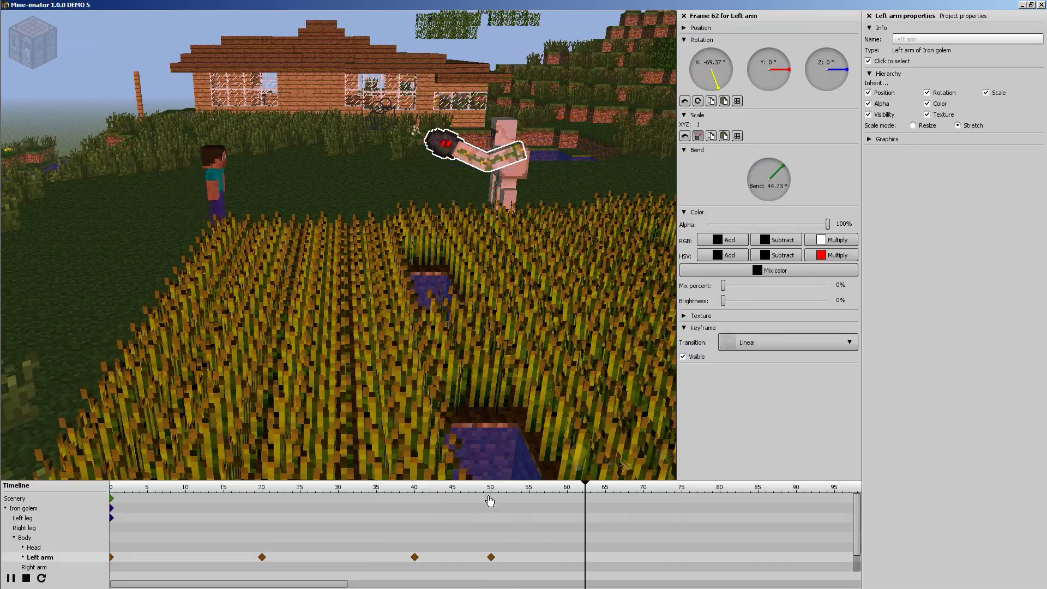
key(space)
Step: Go to frame 53 and select the disc nested under the iron golem's left arm in the timeline
drag(488, 490, 513, 490)
drag(434, 315, 398, 313)
right_drag(415, 321, 339, 251)
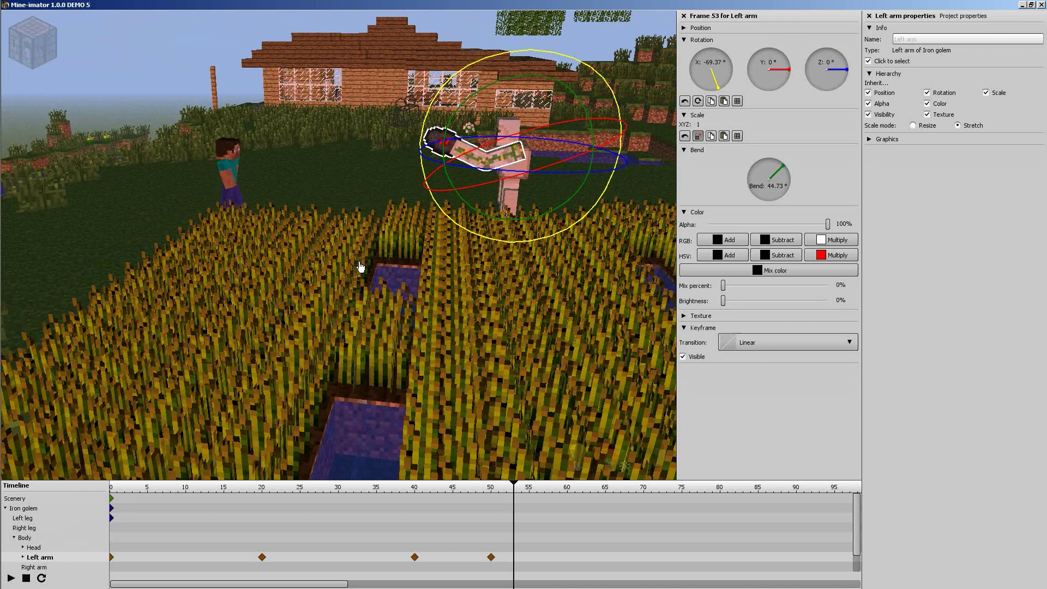
click(6, 508)
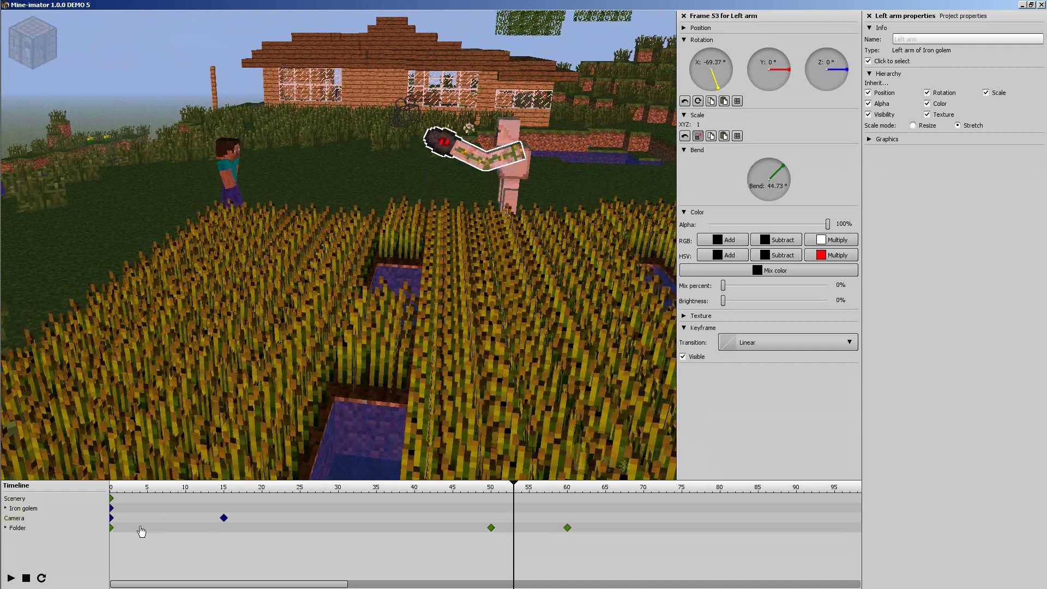
click(6, 508)
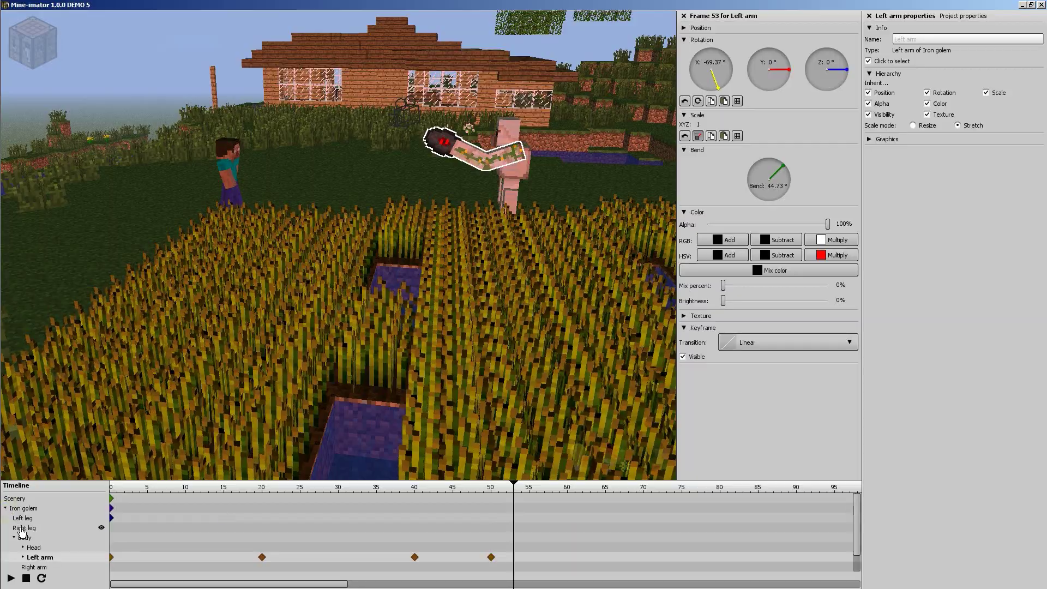
double_click(33, 557)
scroll(35, 553, down, 1)
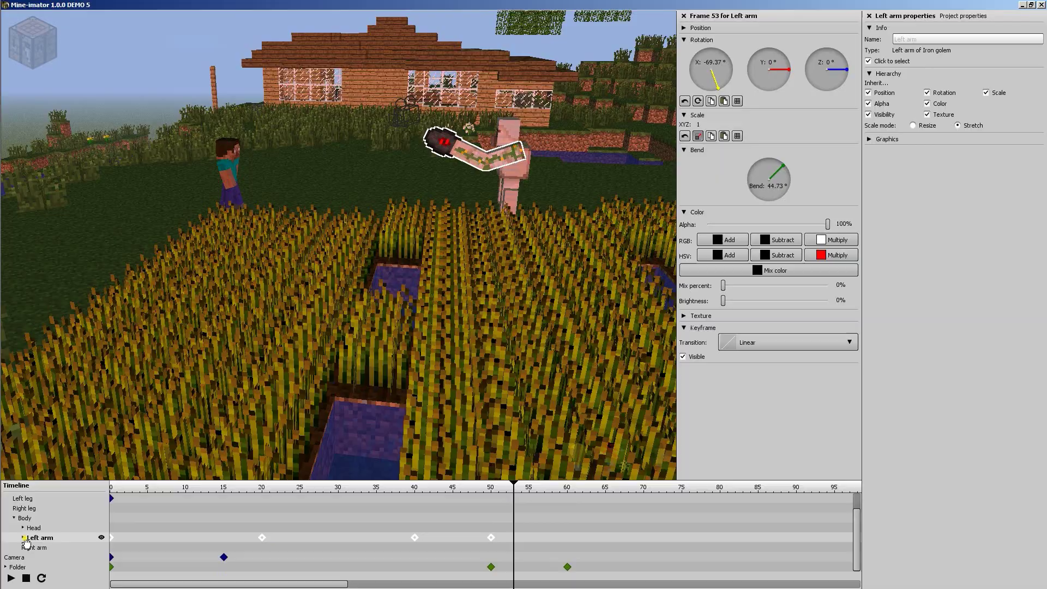
click(24, 538)
click(46, 550)
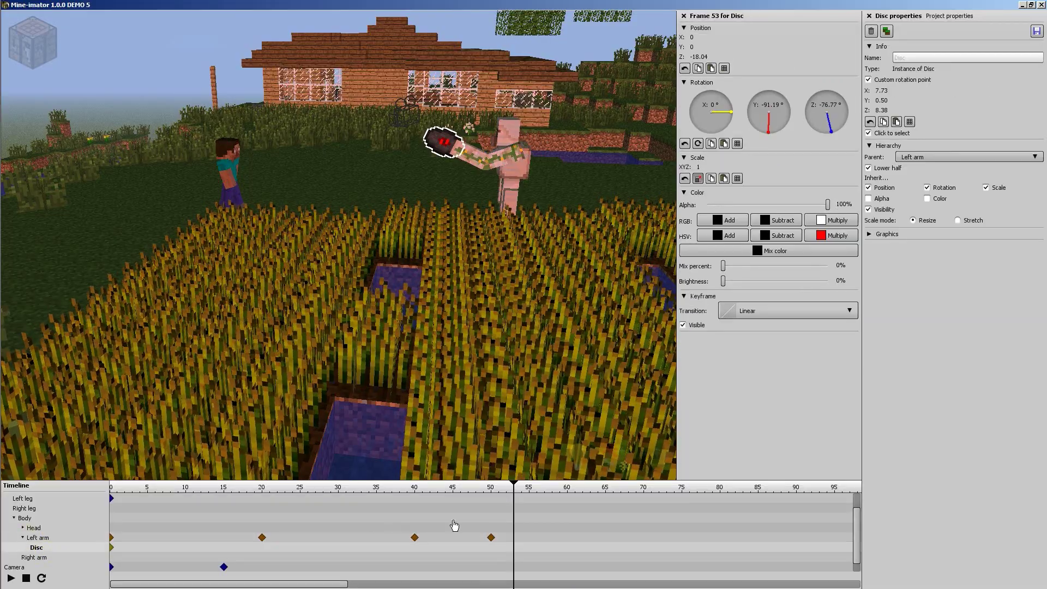
Step: Go to frame 51 with the held disc in close view and duplicate the Disc item in the project library
mouse_move(479, 491)
mouse_down()
mouse_move(446, 491)
mouse_move(496, 492)
mouse_up()
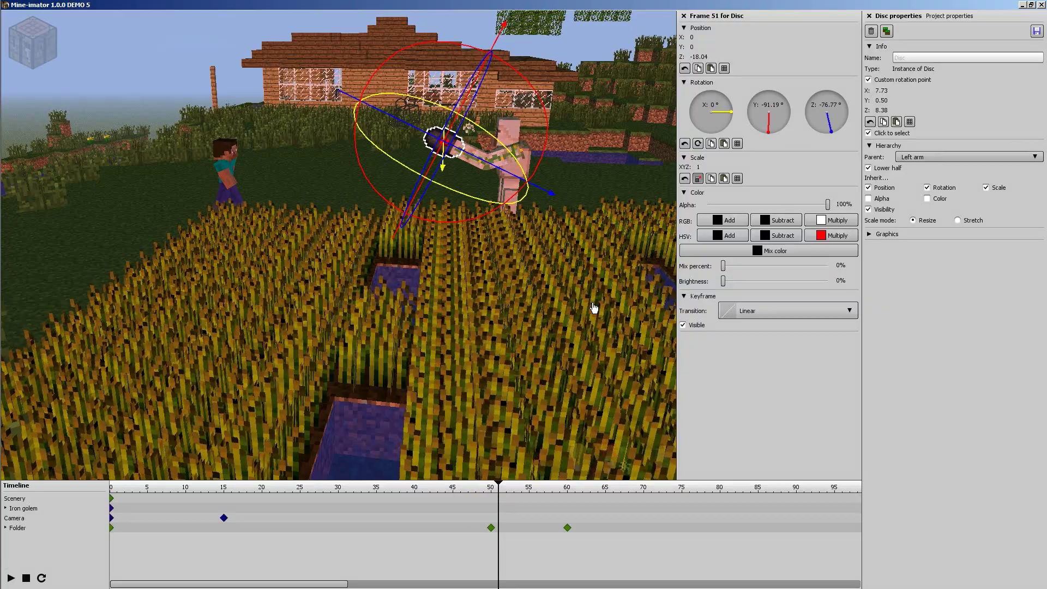
drag(557, 312, 369, 304)
right_drag(369, 303, 398, 270)
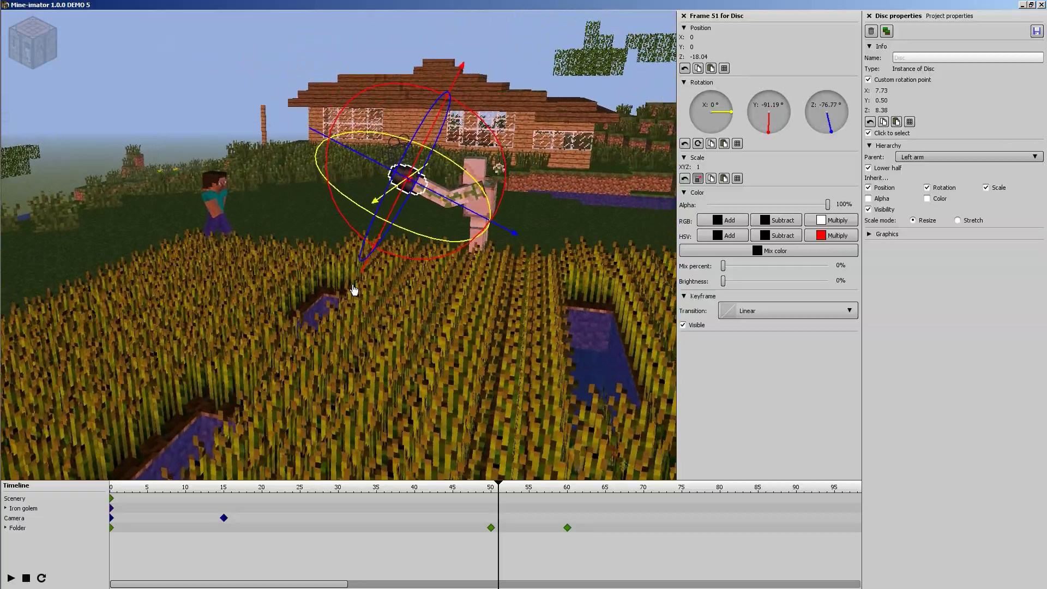
drag(360, 322, 393, 306)
drag(314, 243, 398, 271)
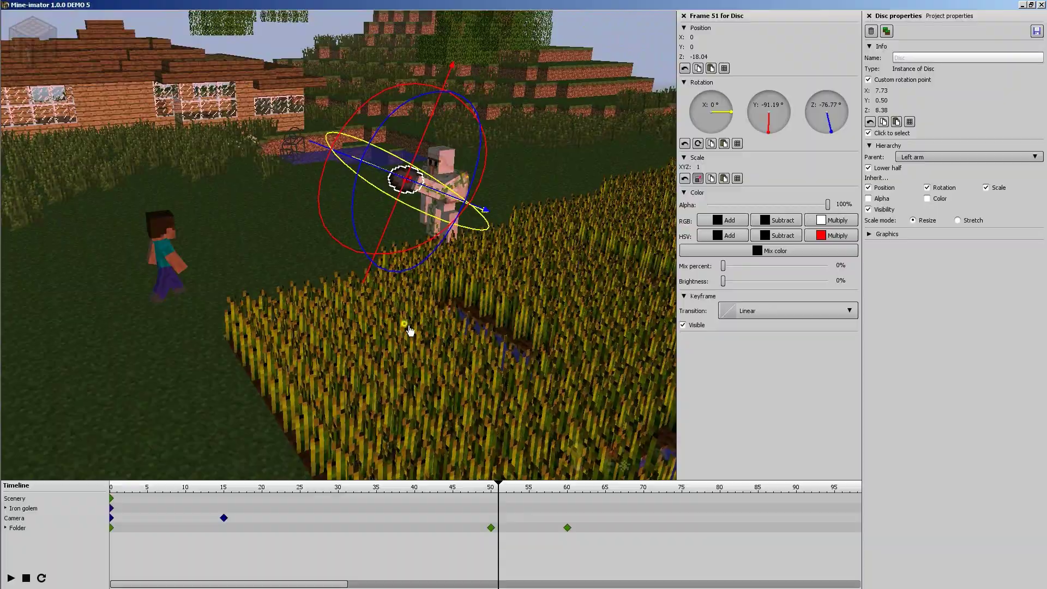
drag(409, 327, 365, 247)
scroll(364, 248, up, 3)
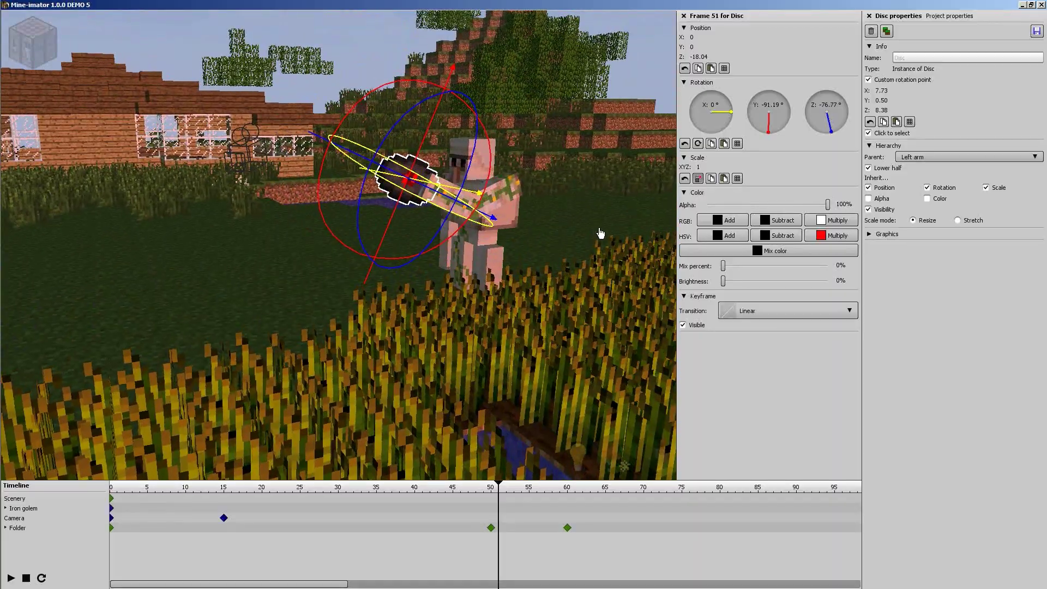
click(941, 15)
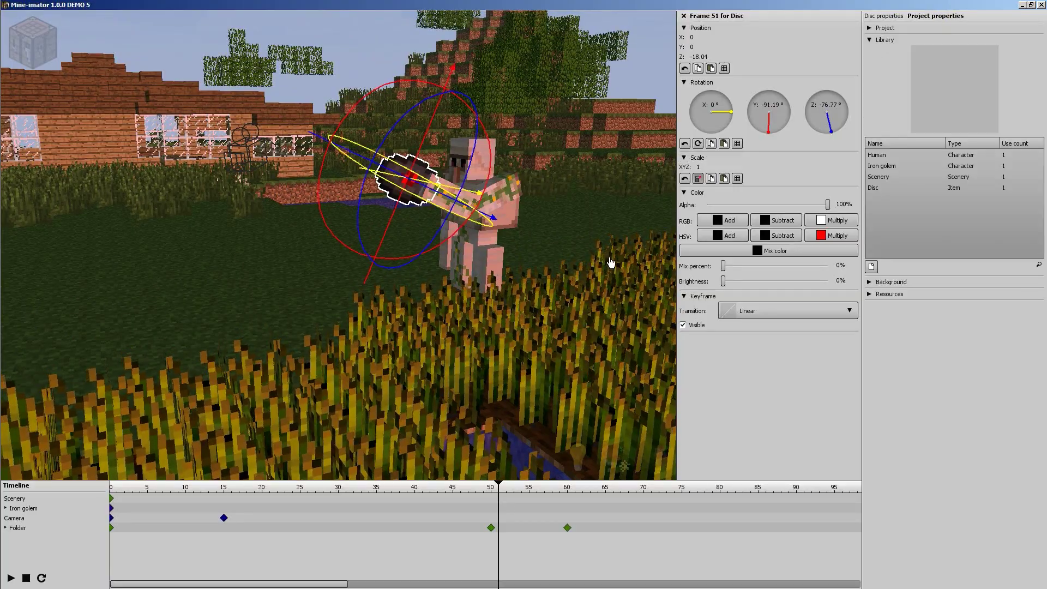
click(884, 189)
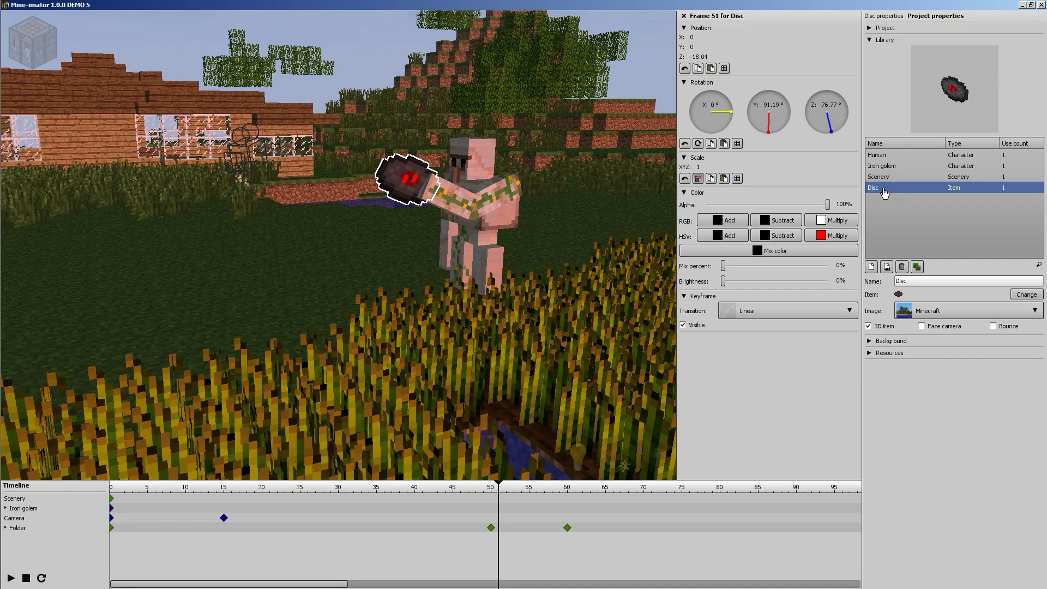
click(917, 266)
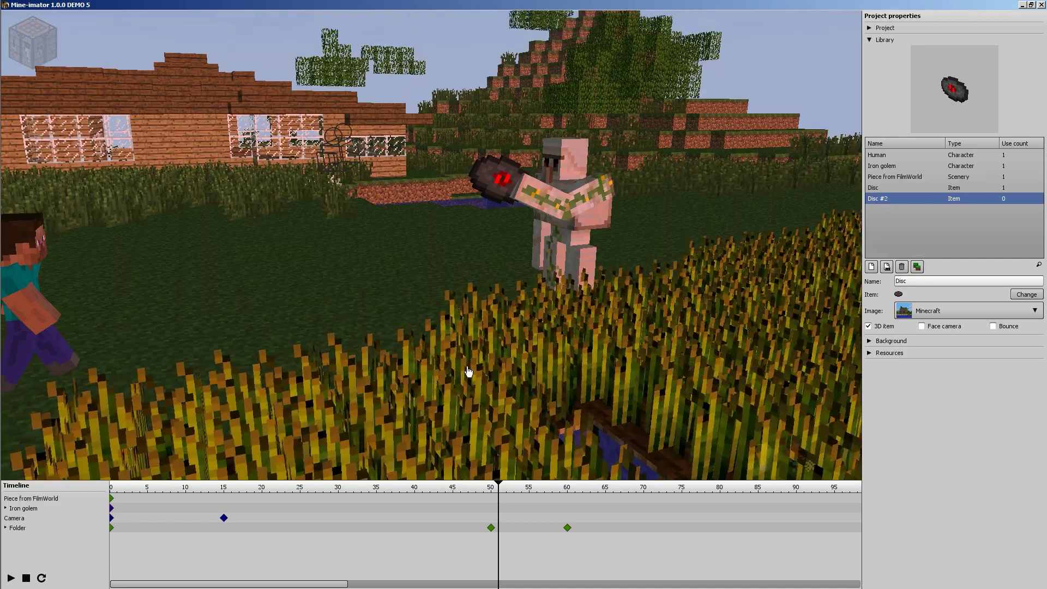
Step: Add an instance of the duplicated disc to the scene at frame 50 and scrub around it to compare it with the held disc
click(887, 268)
click(61, 537)
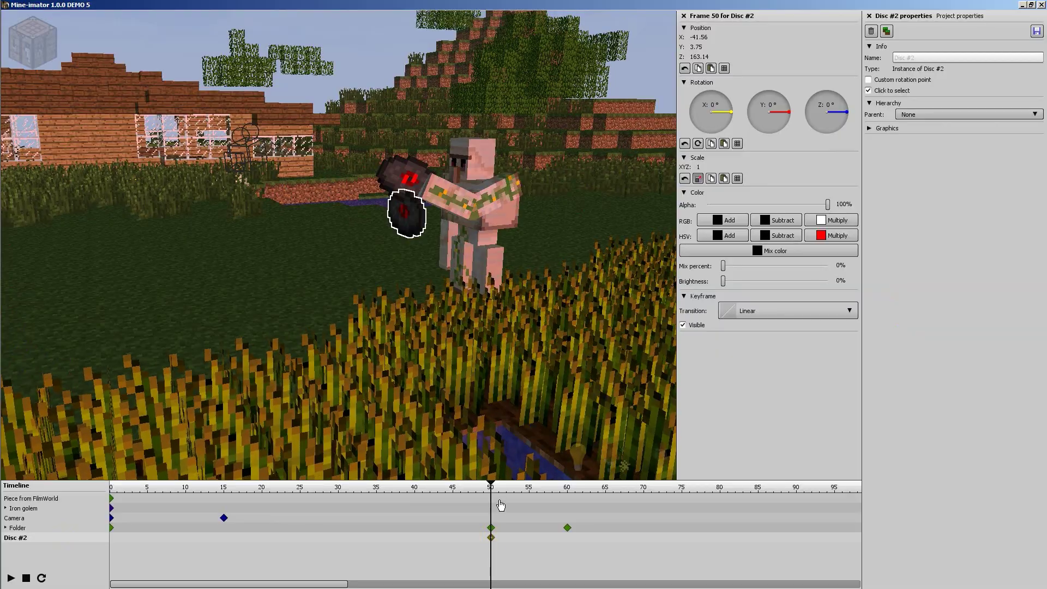
drag(486, 492, 505, 489)
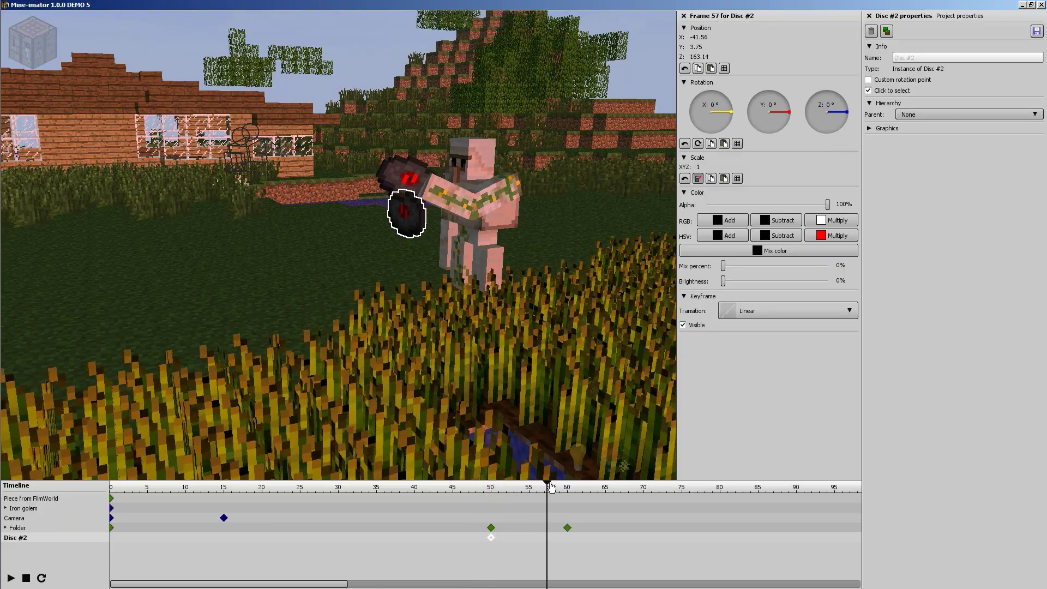
drag(567, 485, 463, 480)
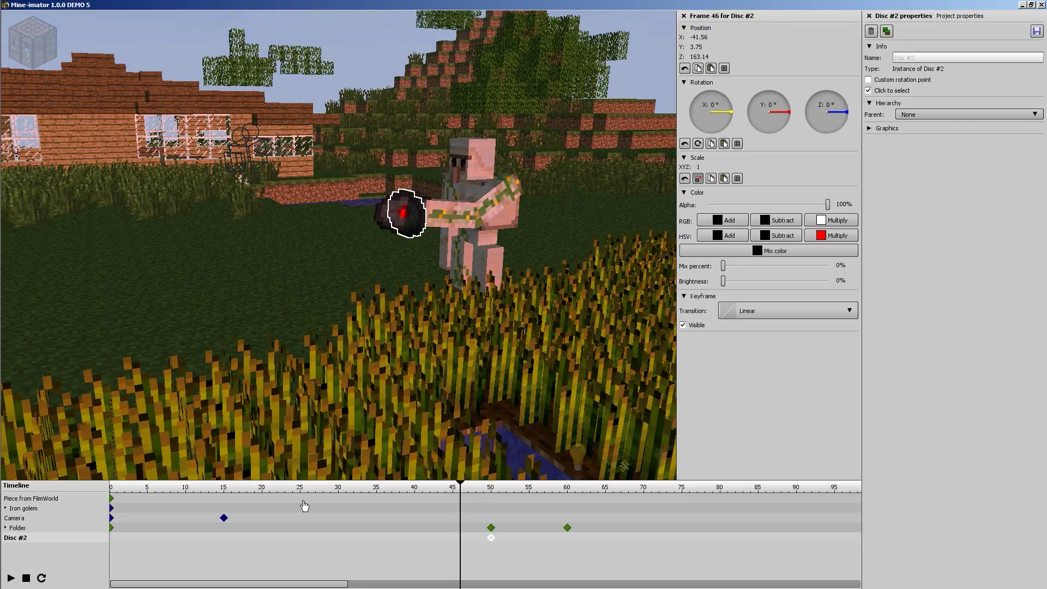
Step: Expand the iron golem's body parts in the timeline, select the left arm and enlarge the timeline area to show every track
click(6, 508)
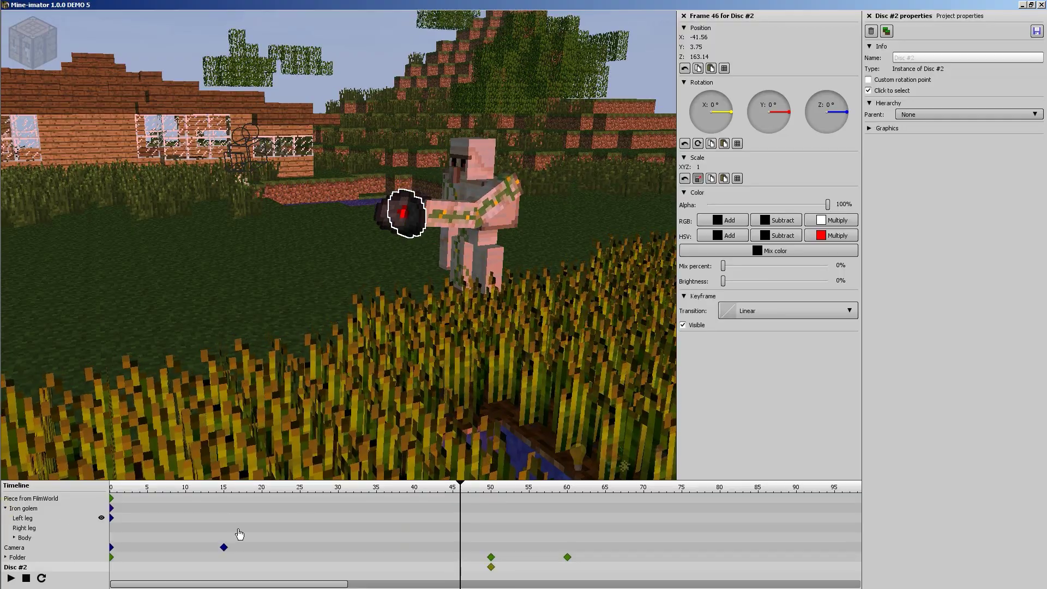
click(16, 538)
click(40, 557)
scroll(444, 555, down, 3)
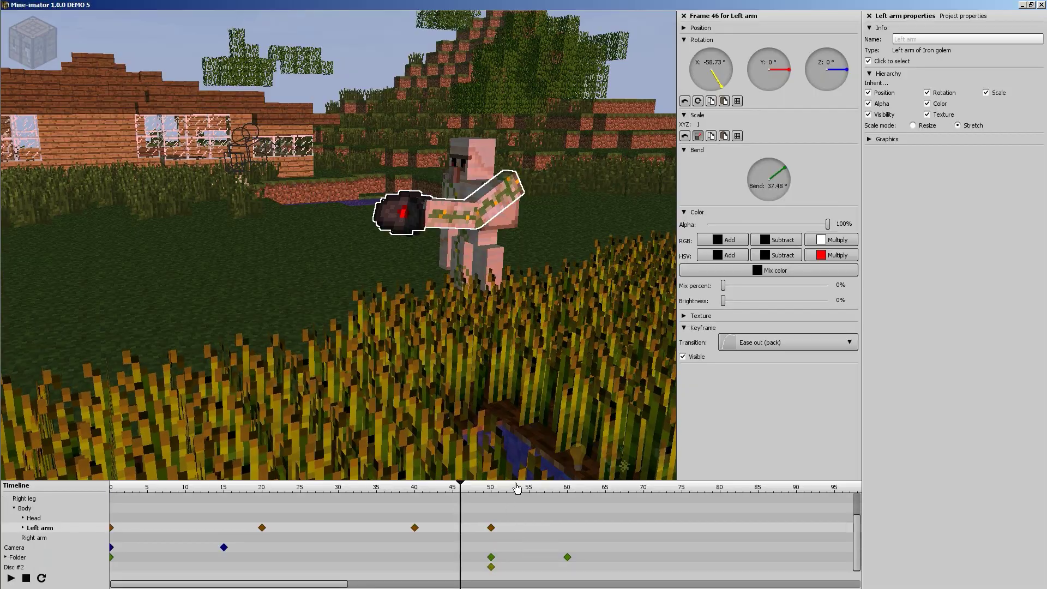
drag(515, 479, 515, 327)
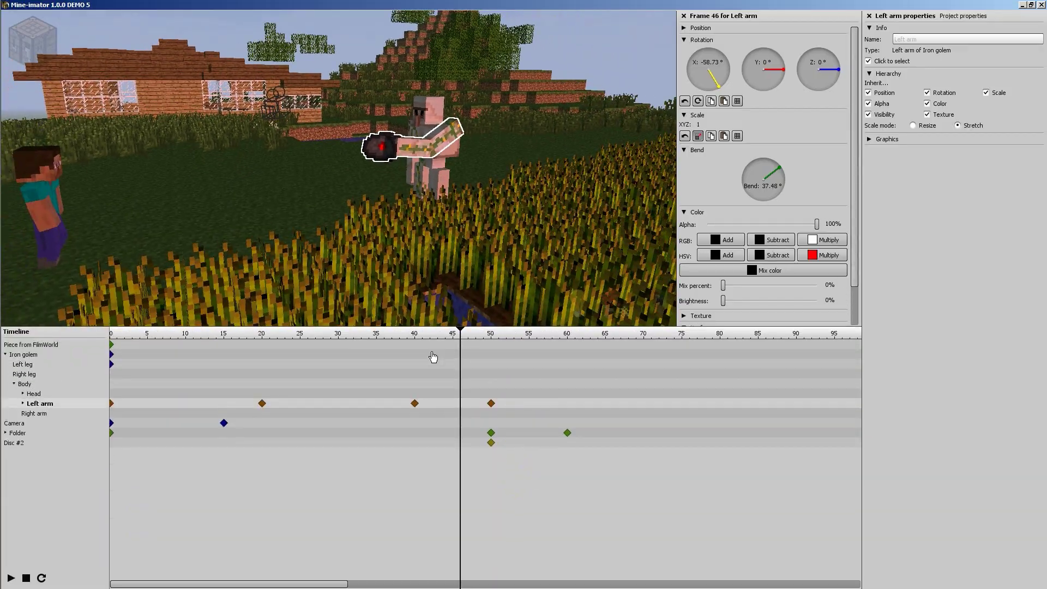
Step: Move the Disc #2 keyframe to frame 43 and rotate that disc to Z 90° and Y about -23.8°
mouse_move(446, 335)
mouse_down()
mouse_move(414, 337)
mouse_move(465, 332)
mouse_move(407, 334)
mouse_move(441, 335)
mouse_up()
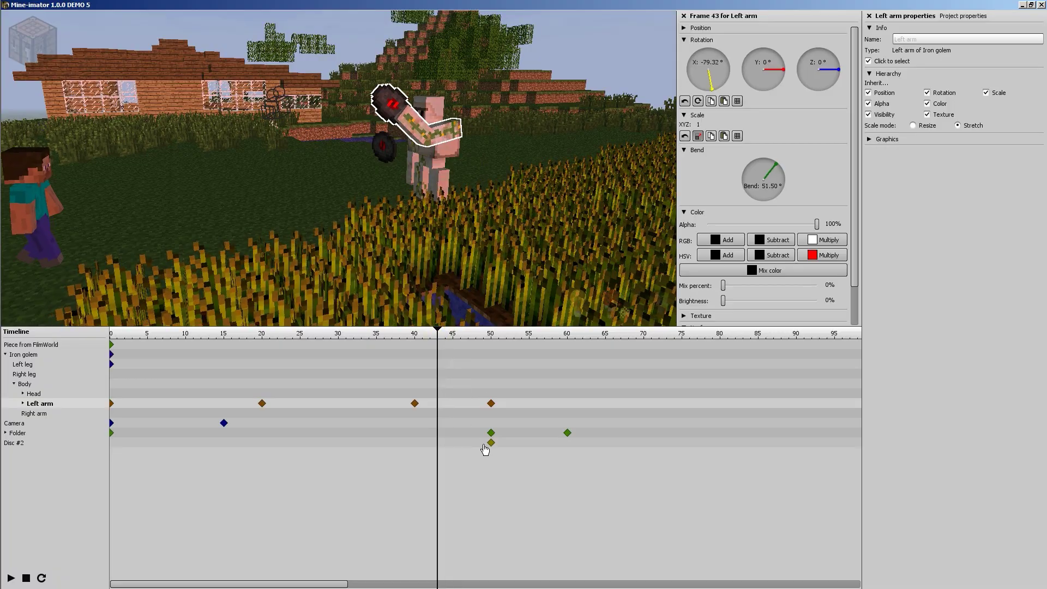
drag(491, 443, 437, 440)
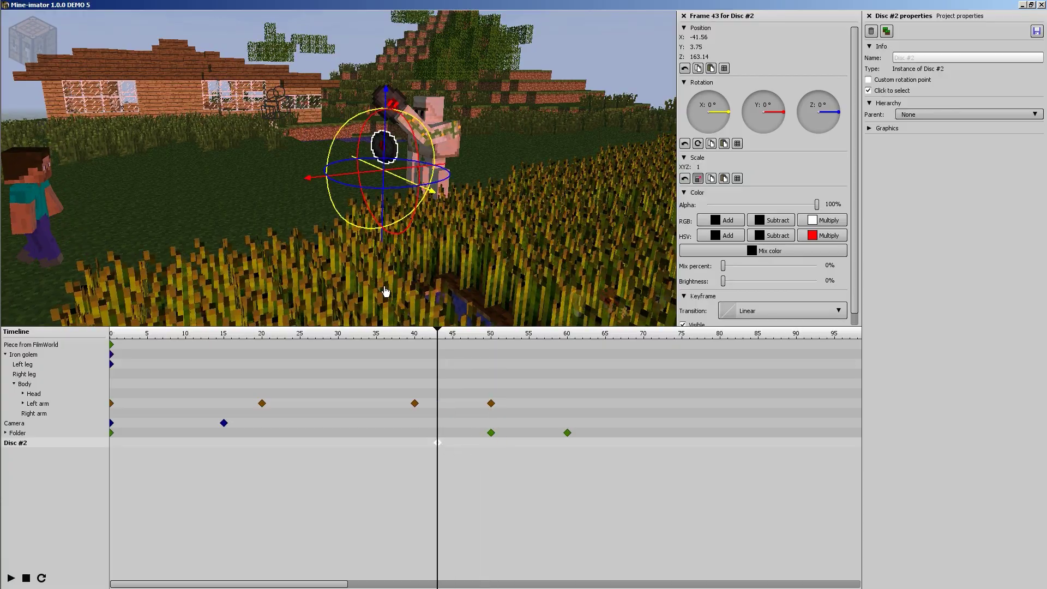
drag(334, 175, 311, 181)
scroll(424, 147, up, 3)
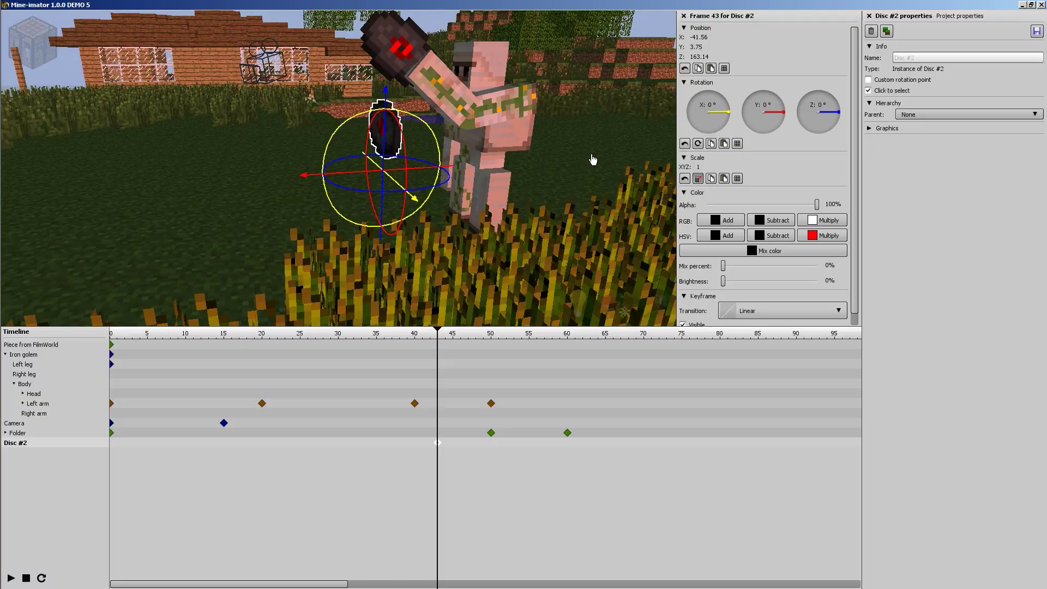
drag(428, 165, 347, 173)
click(809, 120)
click(822, 100)
click(817, 119)
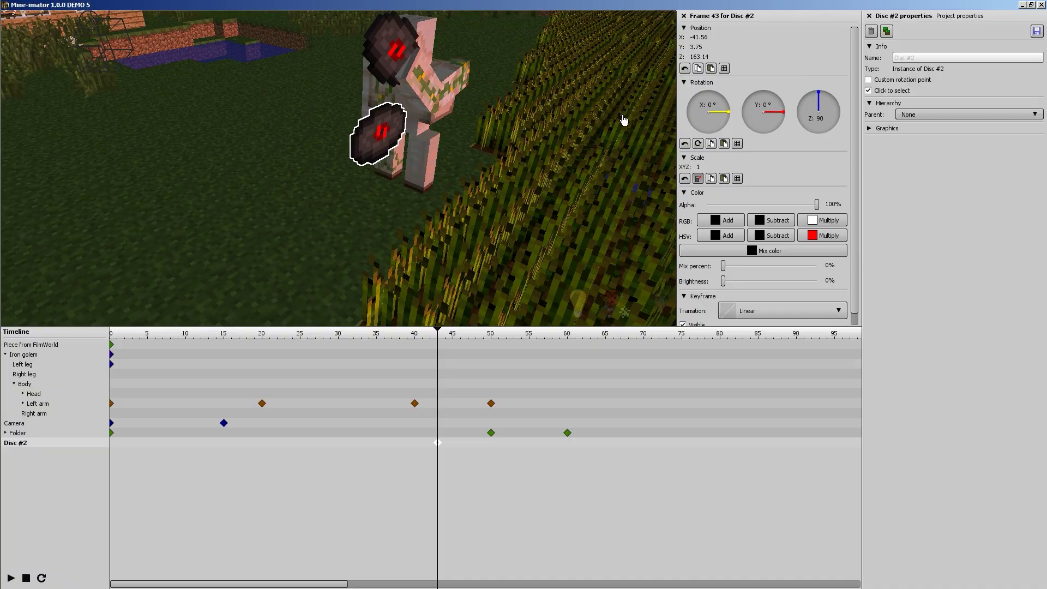
drag(625, 120, 373, 147)
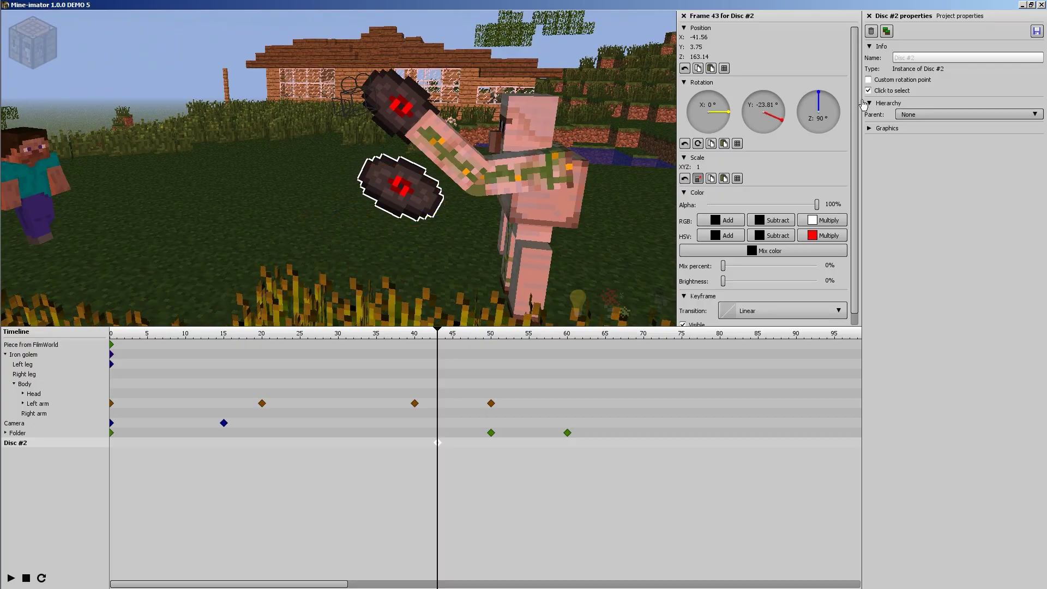
Step: Give Disc #2 a custom rotation point at the disc's centre, with X 7.45, Y 0.50 and Z 8.21
click(869, 79)
drag(881, 109, 901, 109)
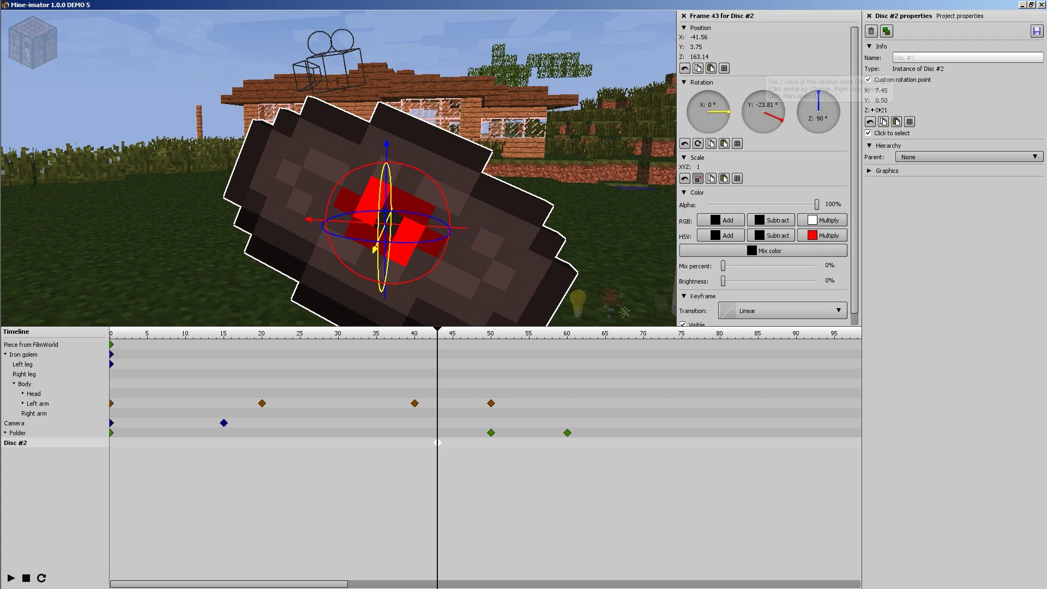
scroll(327, 175, down, 3)
scroll(336, 172, down, 2)
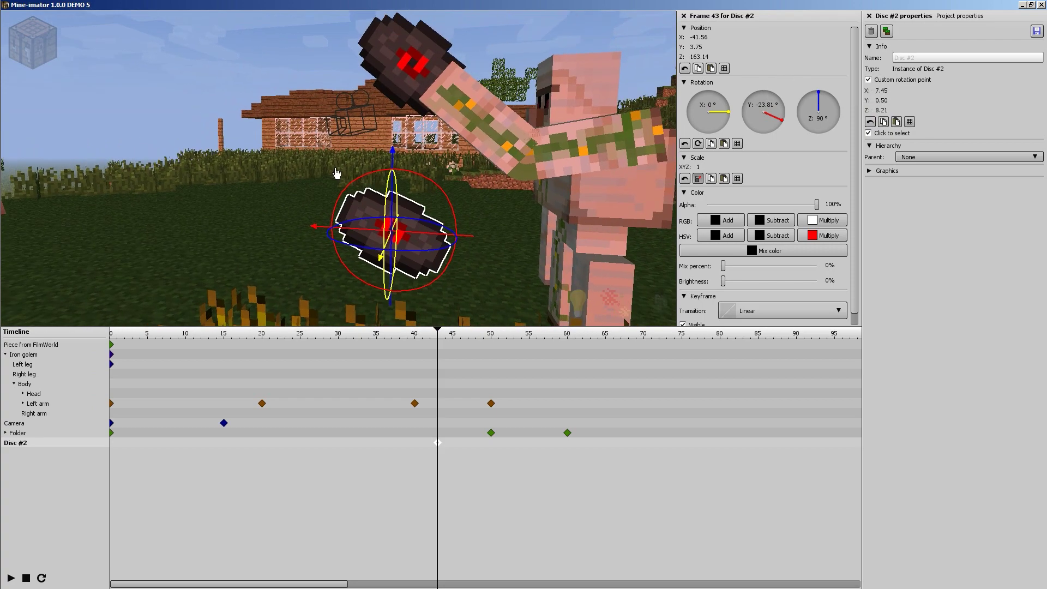
Step: Align Disc #2 with the golem's held disc at frame 43: position Y 1.80, Z 185.49 and Y rotation about -39.75°
drag(394, 166, 442, 74)
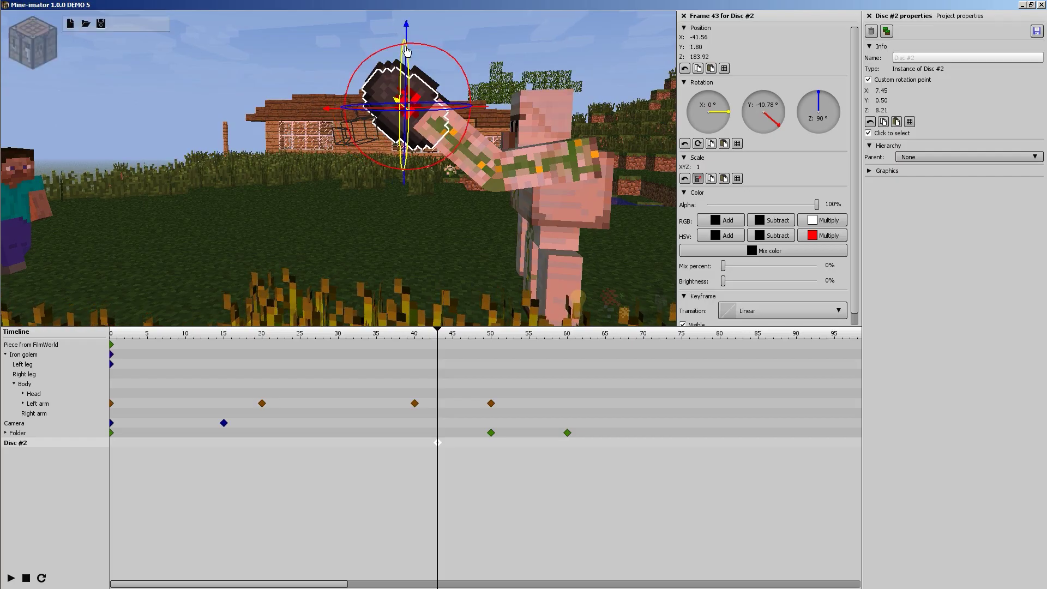
drag(407, 39, 407, 30)
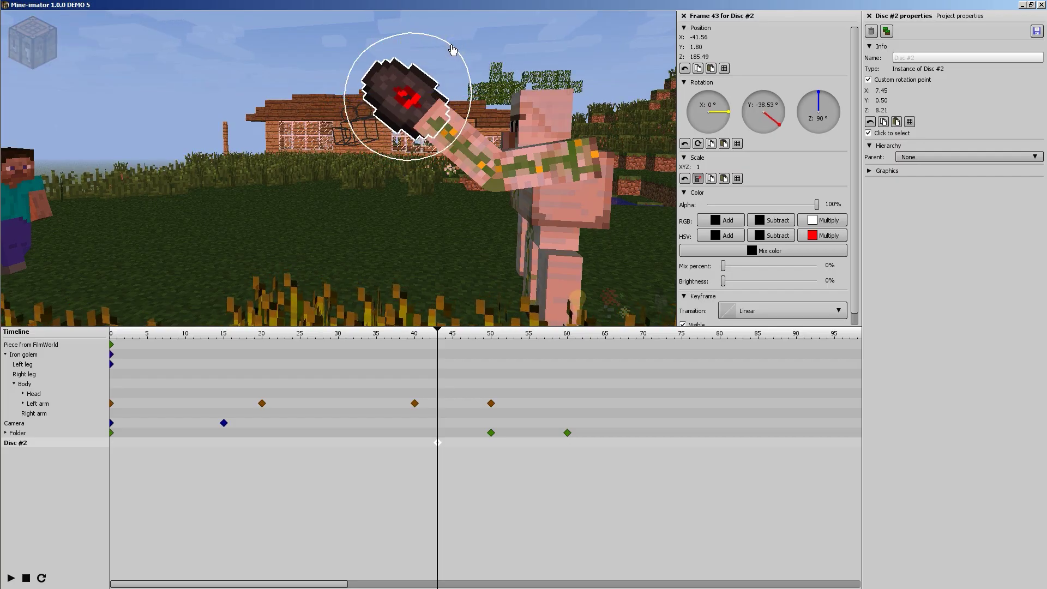
drag(489, 63, 153, 257)
scroll(320, 182, up, 4)
middle_drag(338, 141, 470, 189)
drag(314, 166, 283, 171)
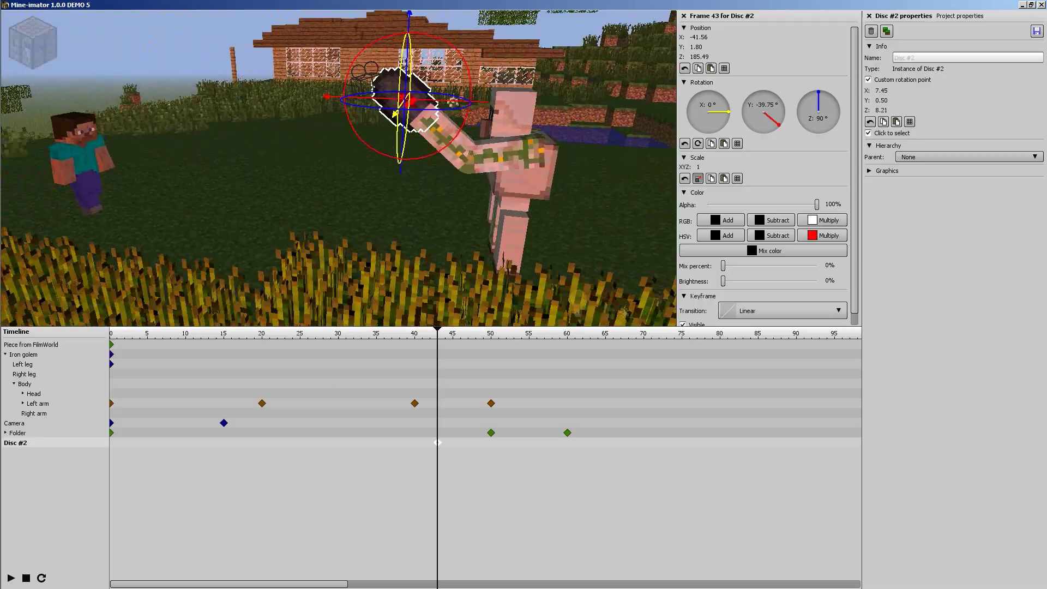
middle_drag(316, 174, 290, 192)
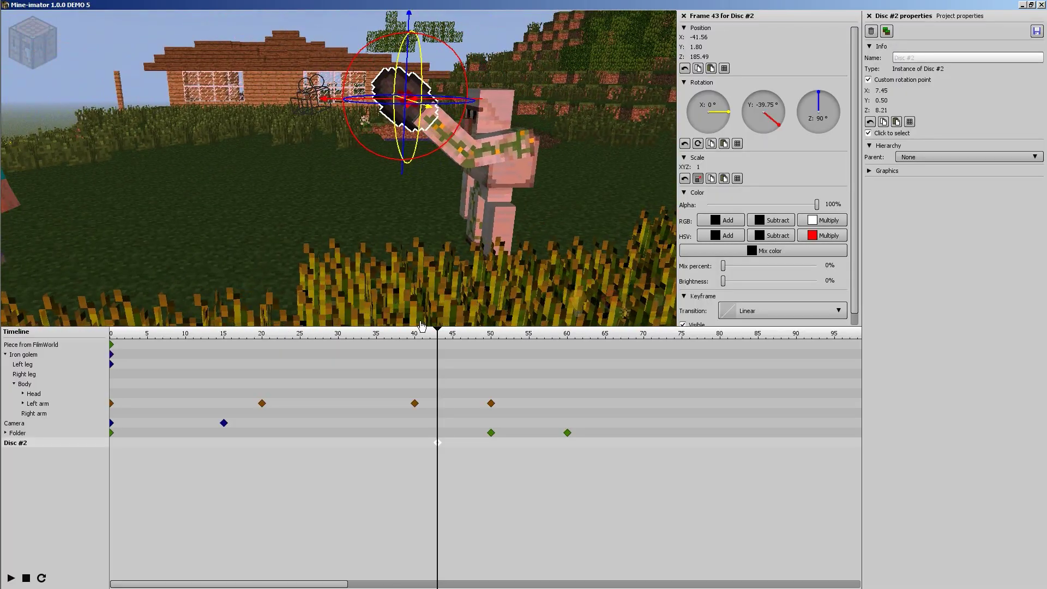
mouse_move(445, 339)
mouse_down()
mouse_move(416, 339)
mouse_move(438, 339)
mouse_up()
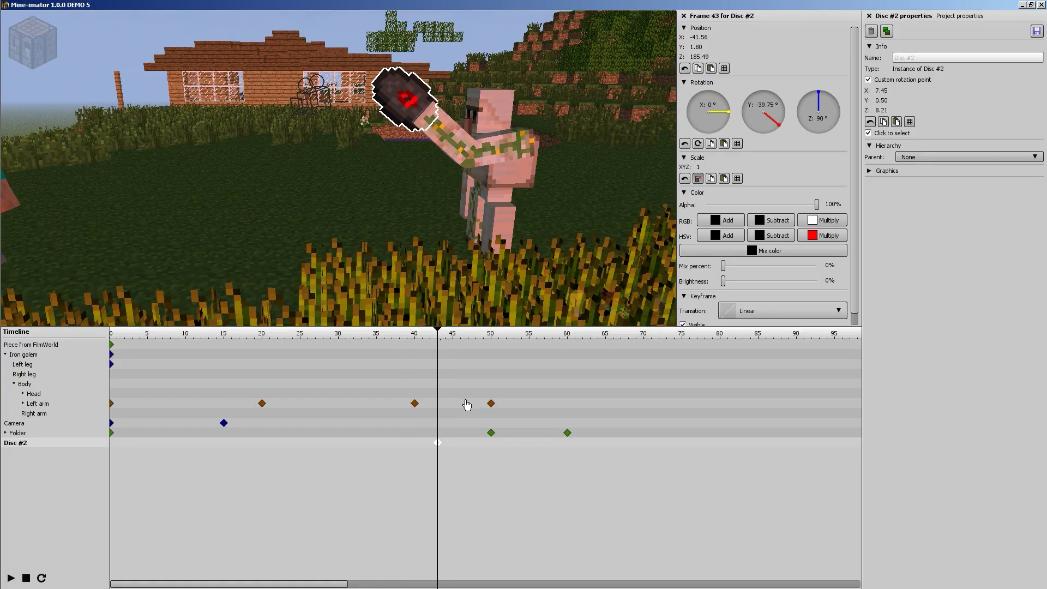
Step: Add a Disc #2 keyframe at frame 42 with visibility turned off and check the disc at frame 43
click(430, 448)
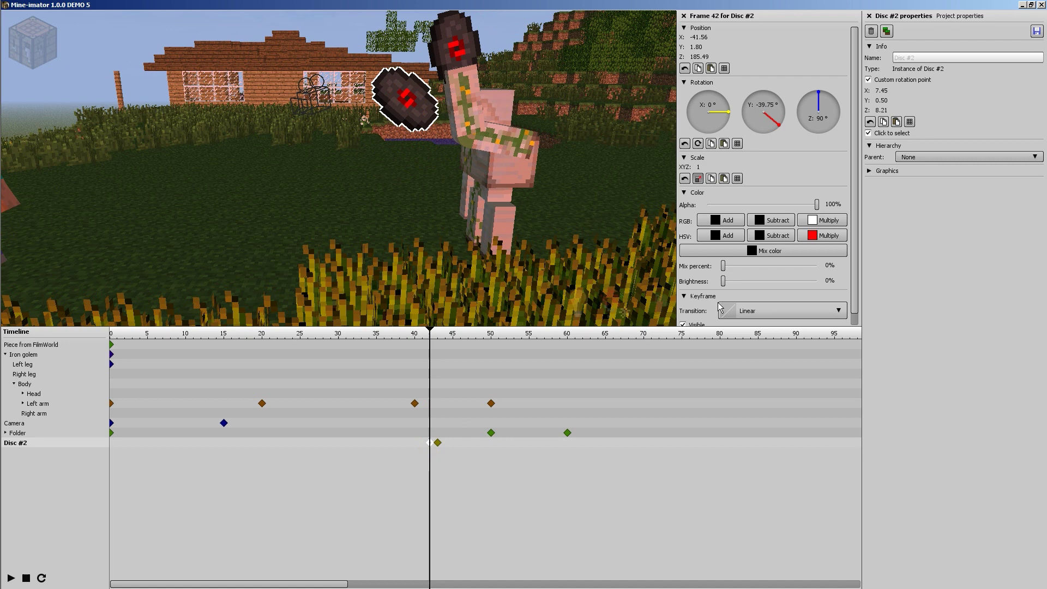
drag(852, 264, 852, 284)
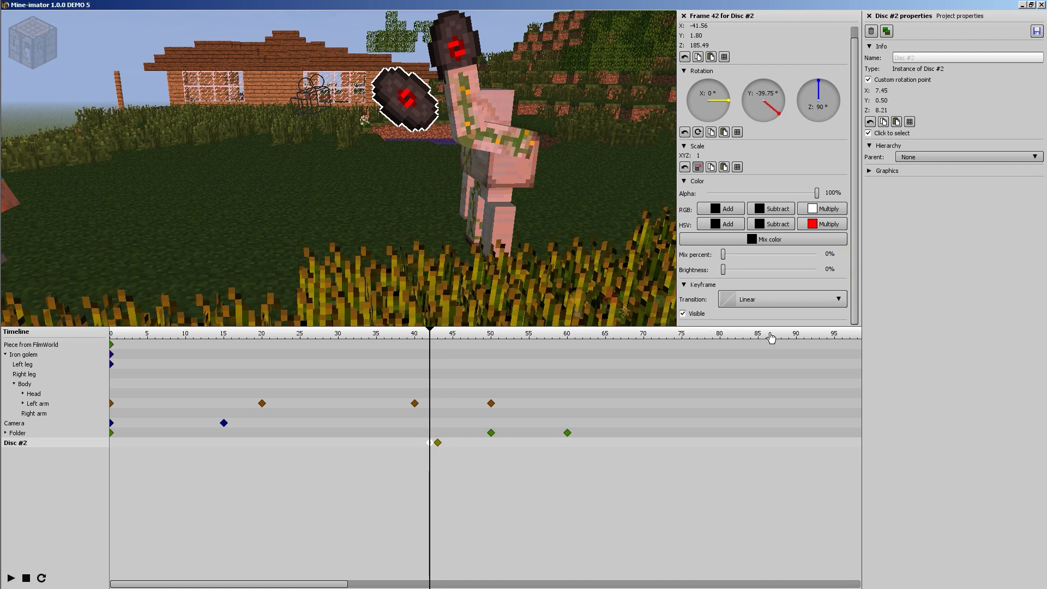
click(696, 316)
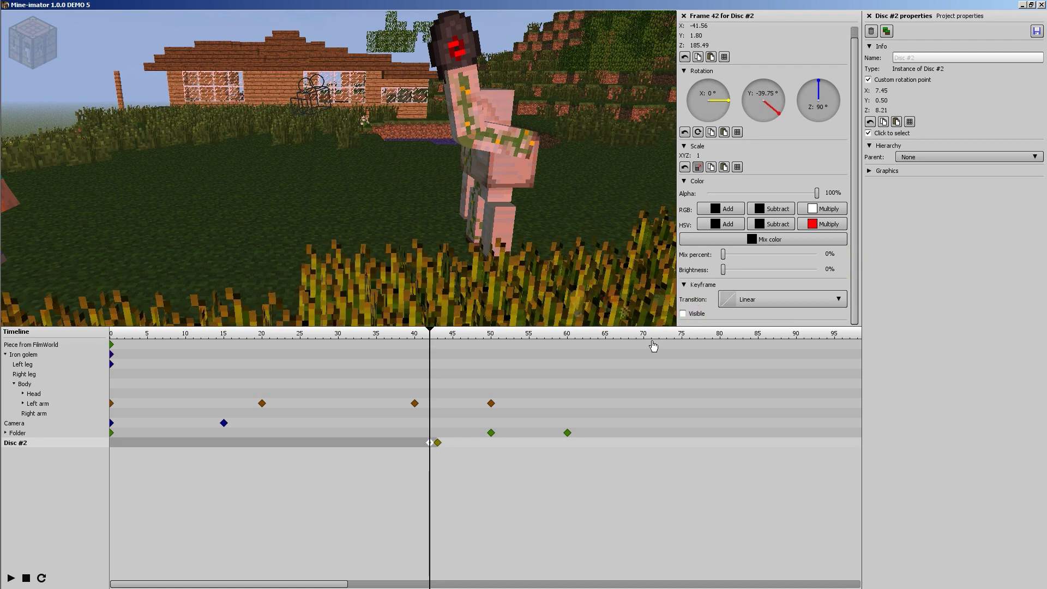
click(440, 338)
drag(438, 334, 437, 337)
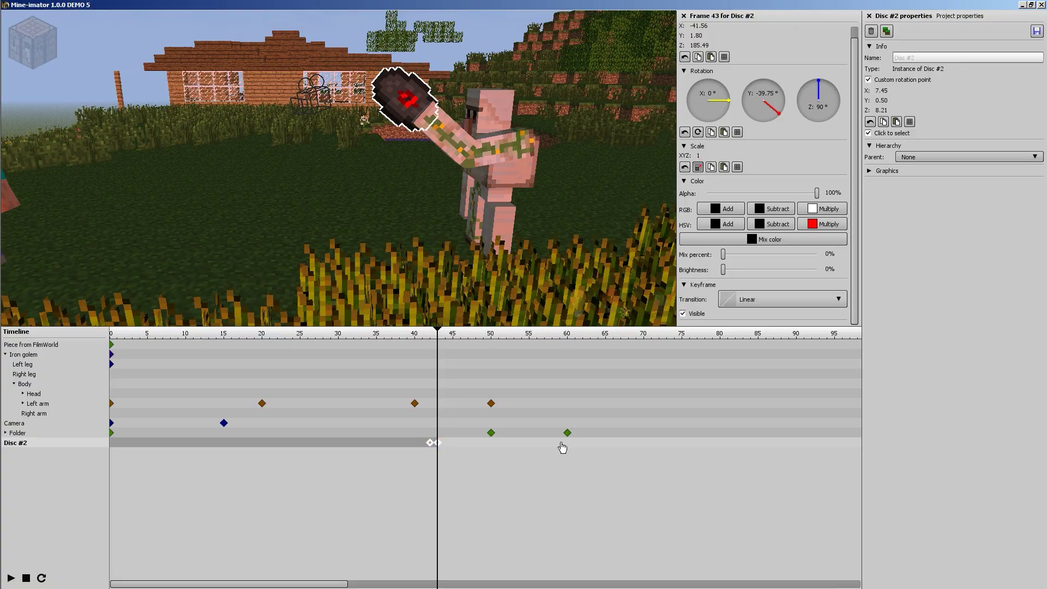
Step: Add a Disc #2 keyframe at frame 70 and move the disc towards the human to position Y 67.19
click(535, 444)
click(644, 442)
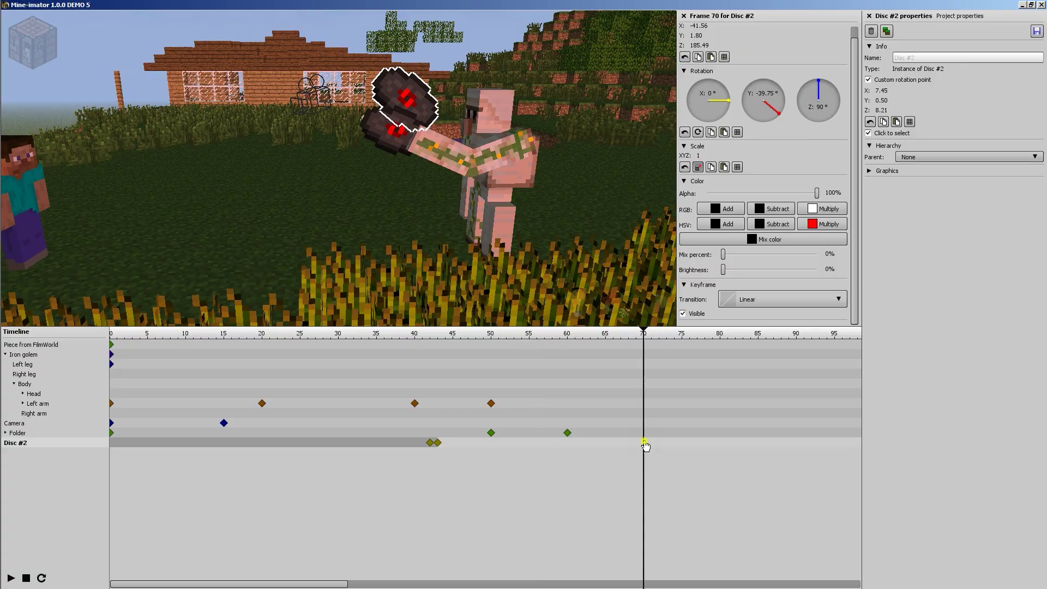
click(643, 443)
middle_drag(491, 271, 339, 120)
drag(331, 105, 173, 103)
scroll(546, 337, down, 2)
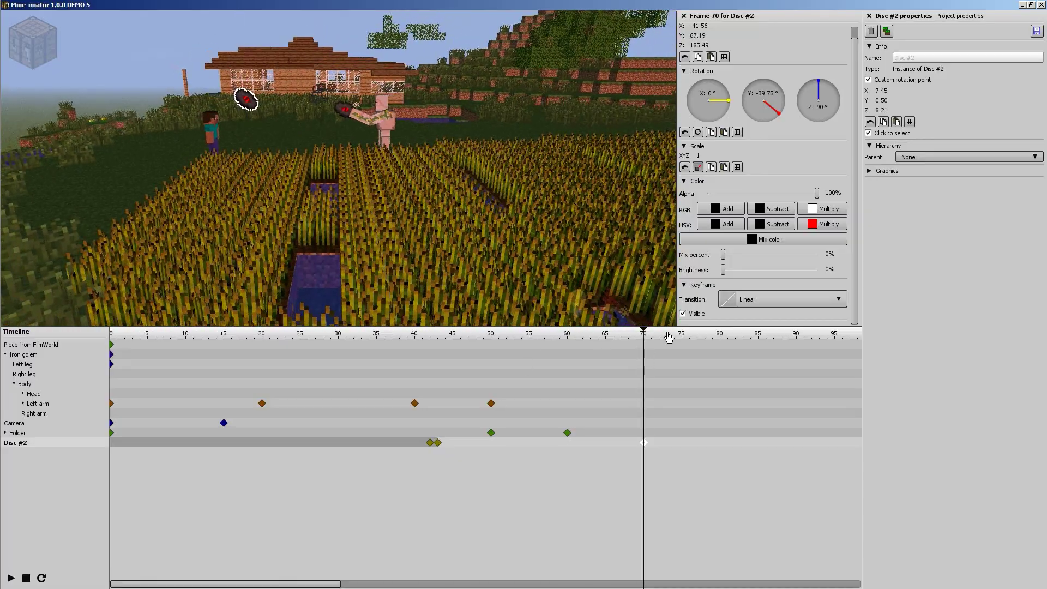
Step: Play back the disc throw from frame 42 to judge its flight speed
drag(669, 335, 430, 358)
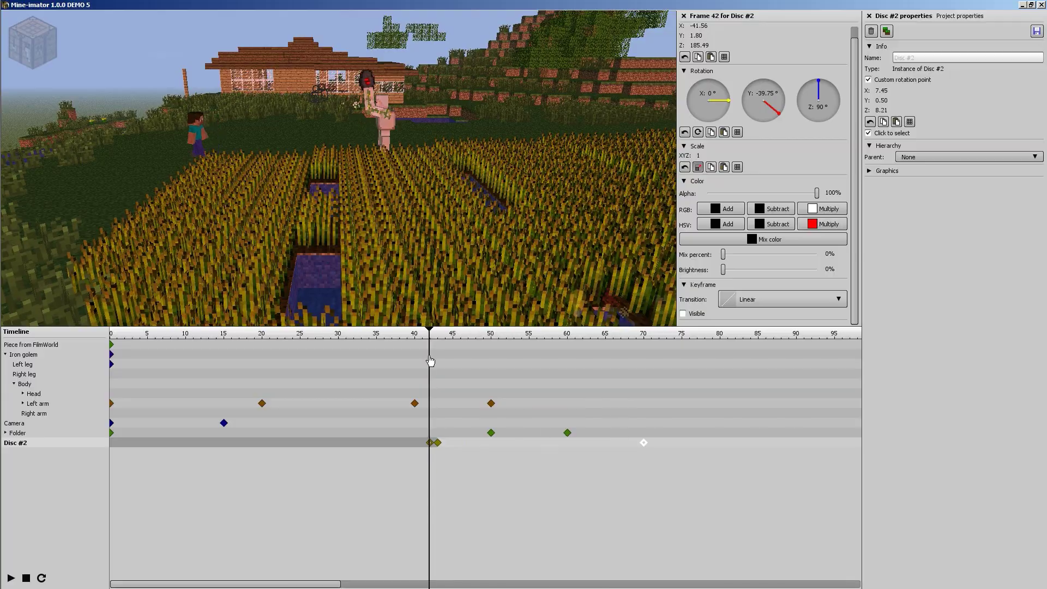
key(space)
key(space)
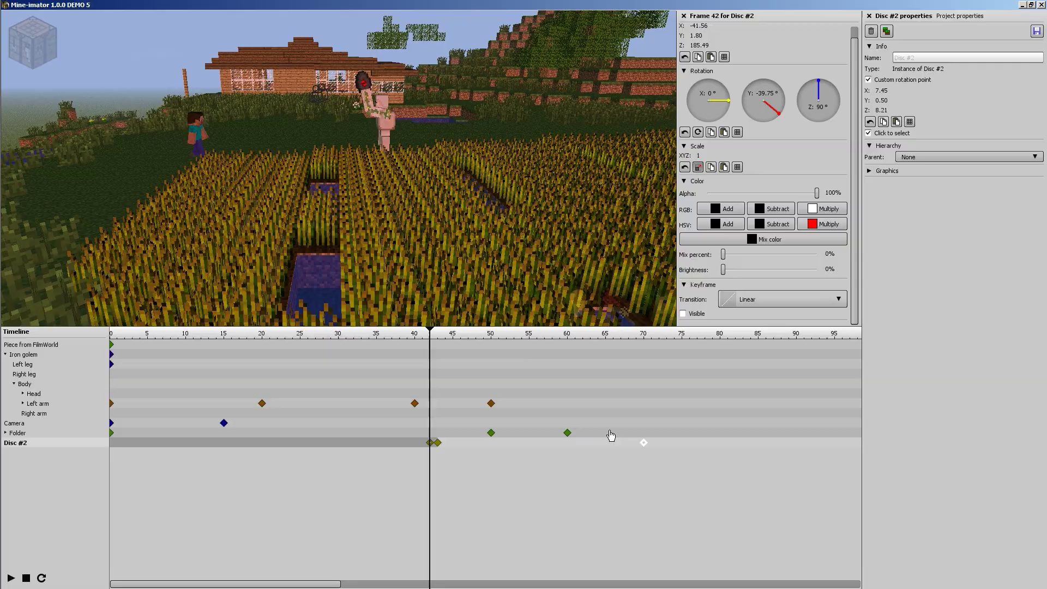
Step: Move the disc's end keyframe to frame 50 and replay the throw from frame 42
drag(642, 442, 494, 455)
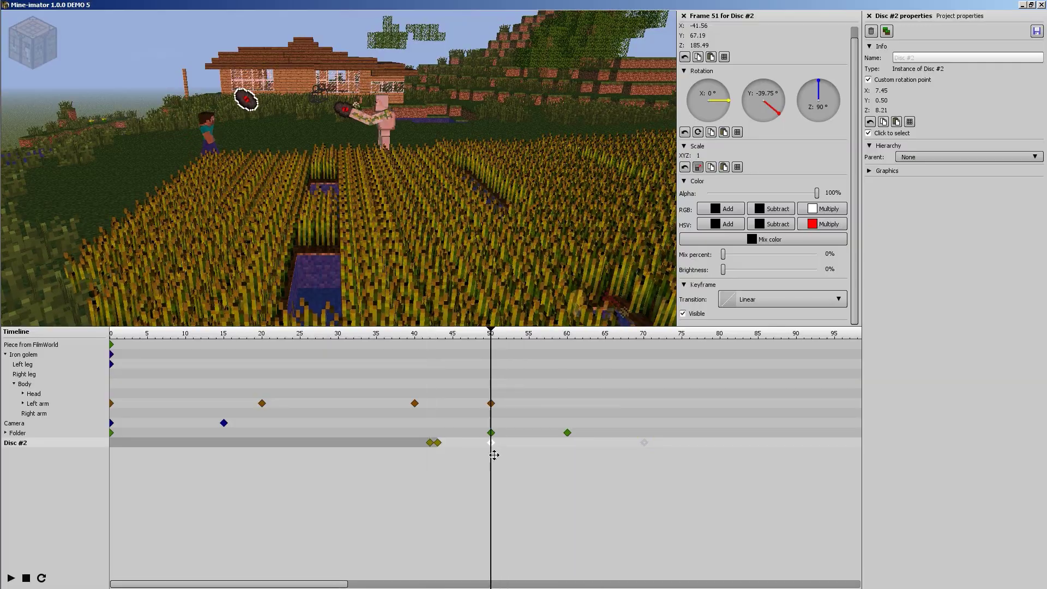
click(429, 335)
key(space)
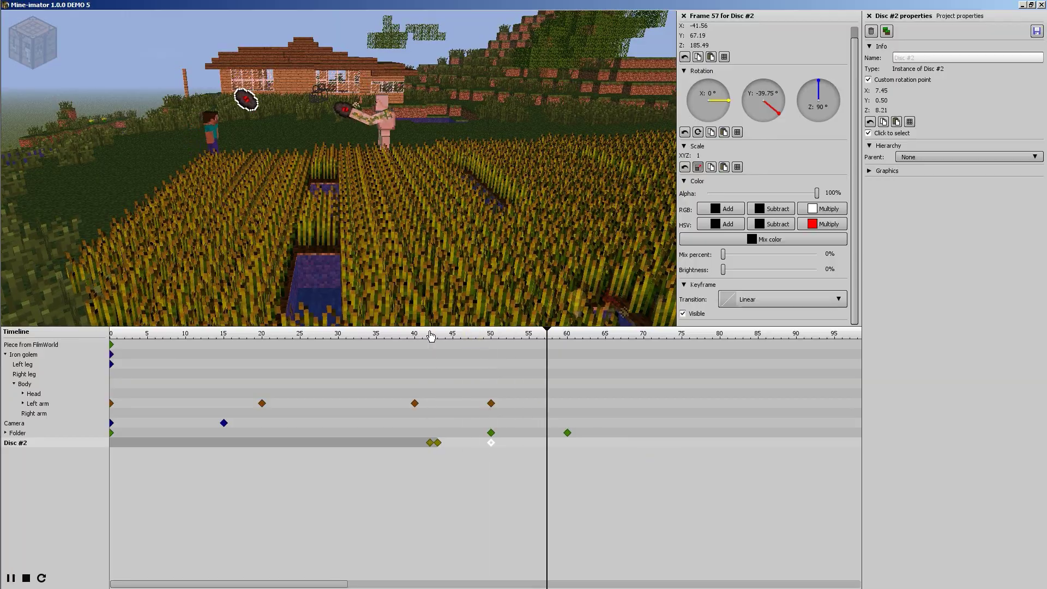
click(431, 335)
key(space)
Step: Move the disc's end keyframe to frame 55 and replay the throw from frame 43
drag(494, 450, 528, 443)
drag(451, 335, 440, 342)
key(space)
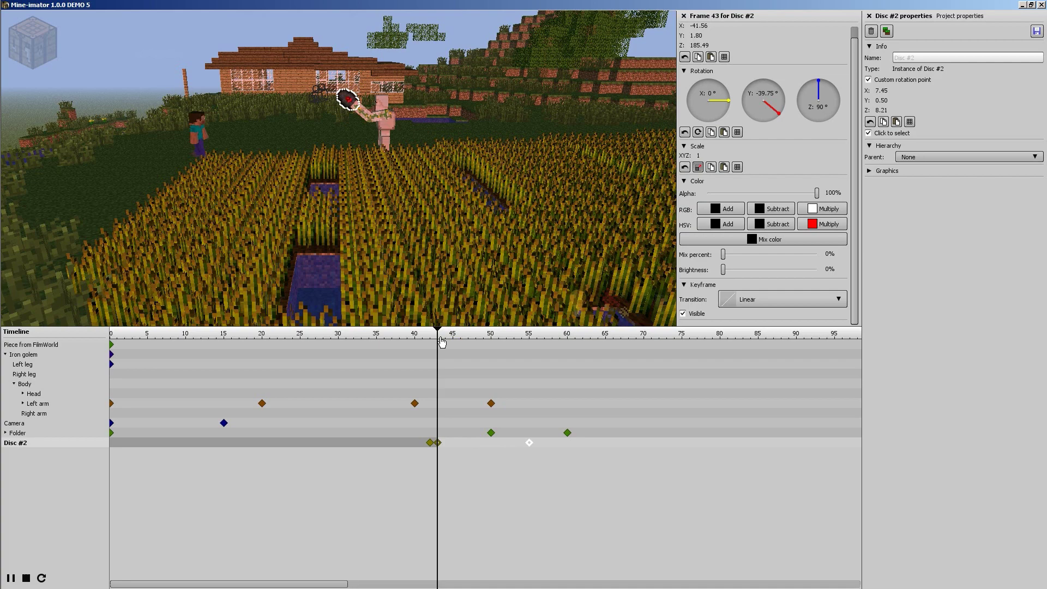
key(space)
key(space)
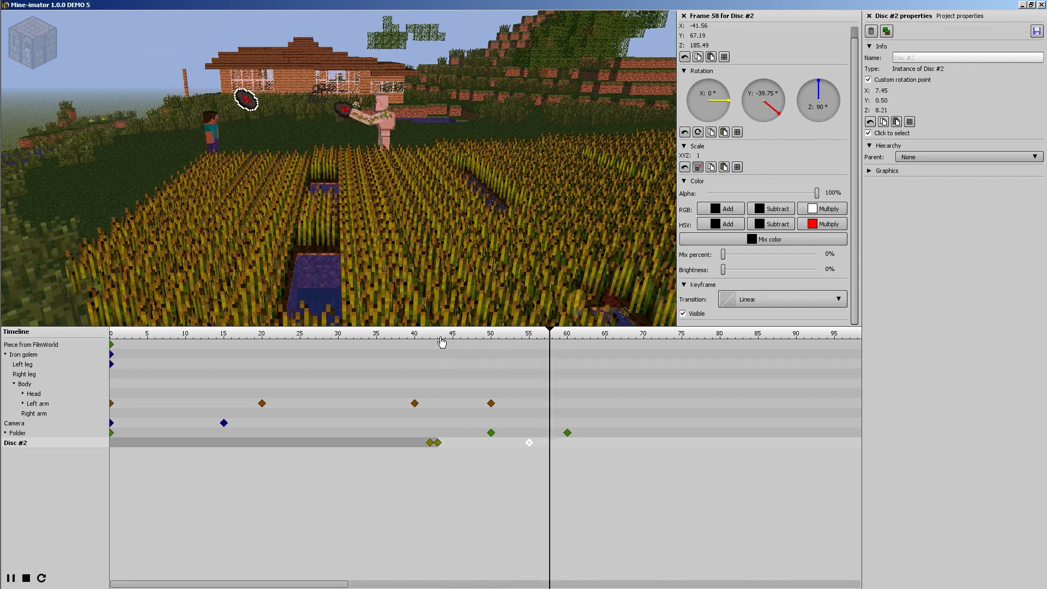
key(space)
Step: At the frame 55 keyframe, bring Disc #2 in front of the human's chest at position Y 85.52, Z 159.48
click(532, 443)
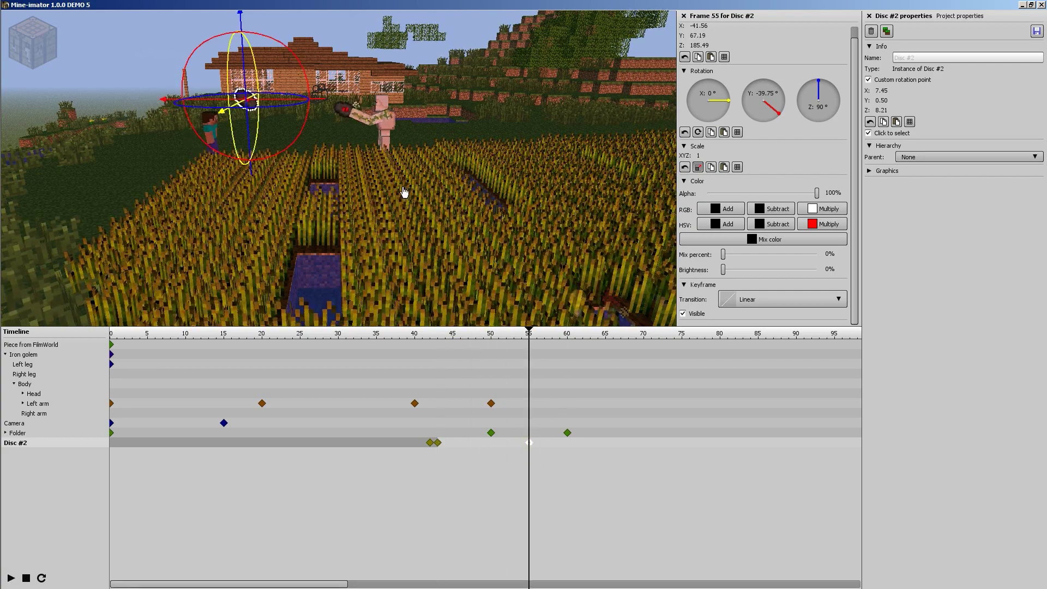
drag(404, 191, 458, 193)
scroll(320, 159, up, 5)
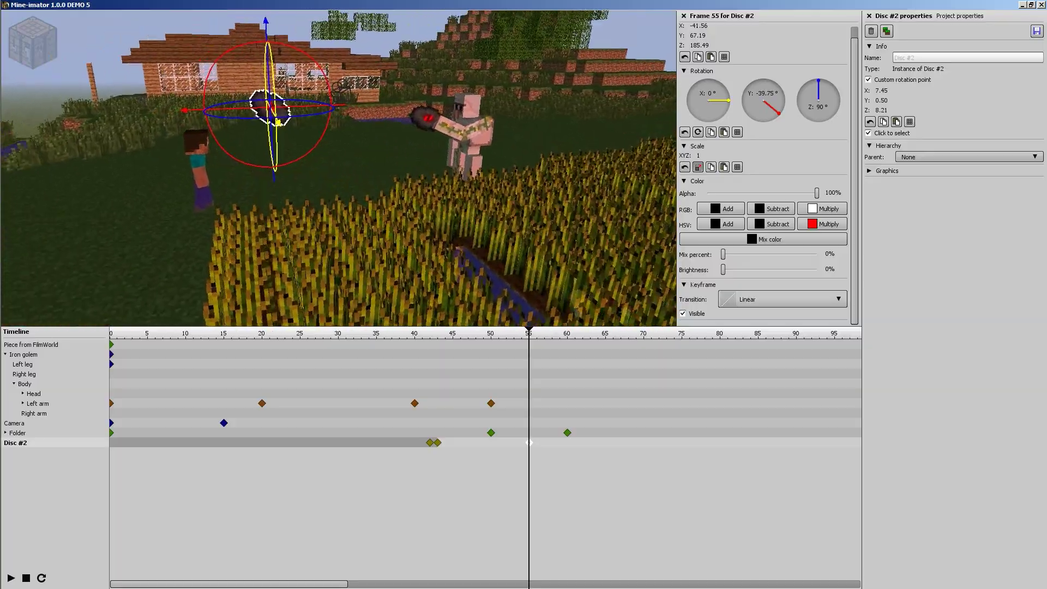
right_drag(341, 268, 327, 117)
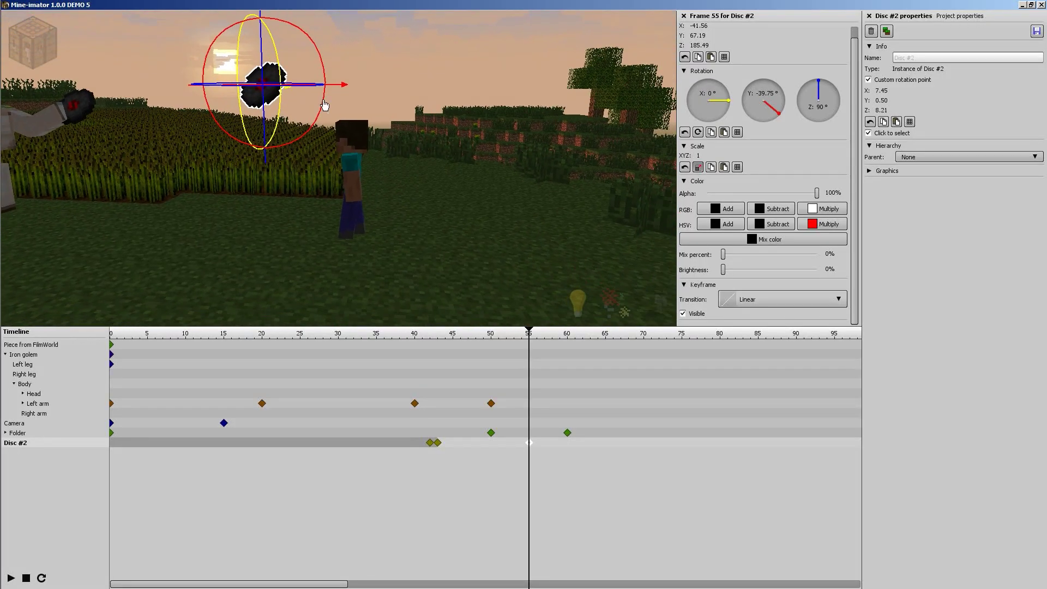
drag(331, 85, 407, 108)
drag(326, 61, 326, 135)
drag(470, 173, 431, 137)
Step: Go to frame 61, expand the folder and the human's body parts in the timeline, and select the human's right arm
drag(540, 335, 575, 342)
drag(487, 233, 381, 173)
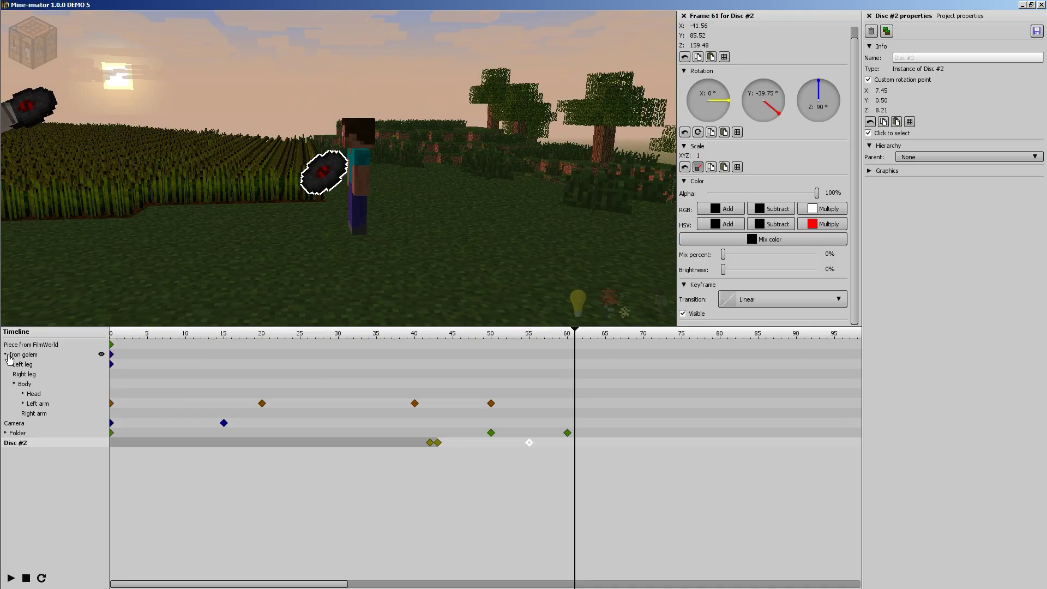
click(5, 433)
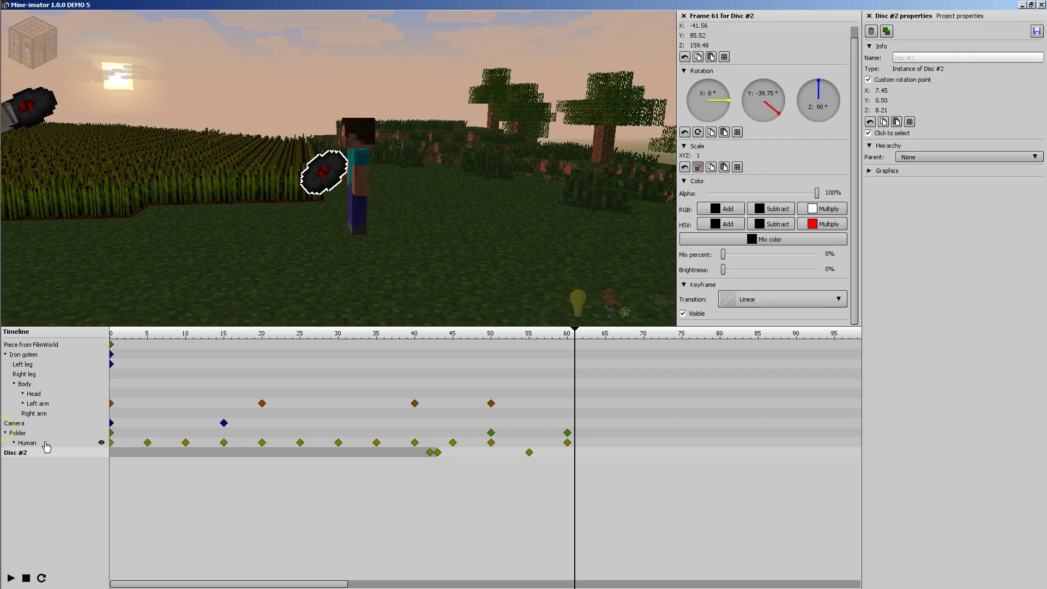
click(14, 442)
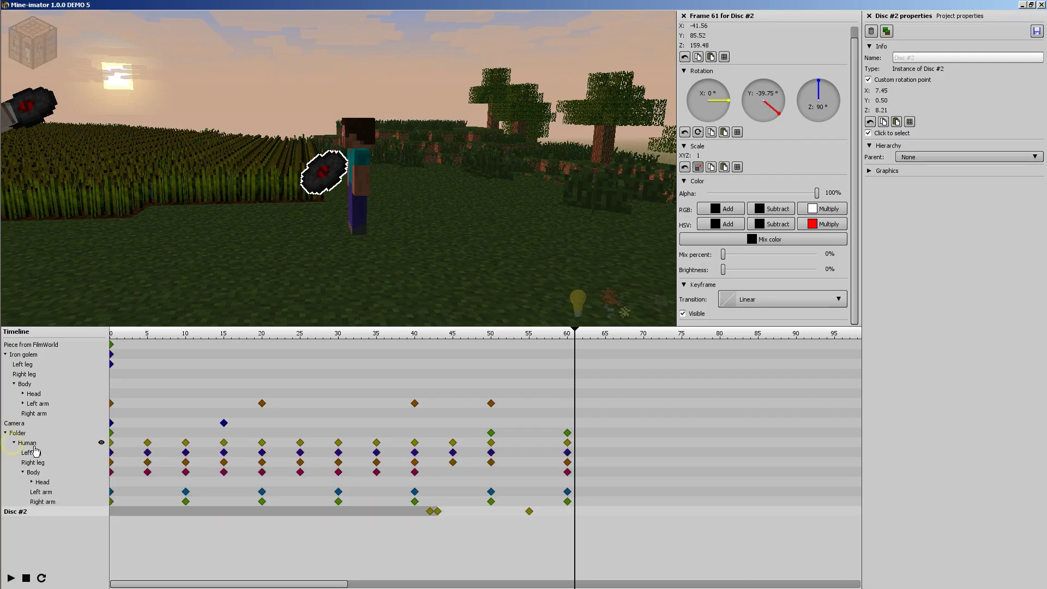
click(47, 492)
click(48, 502)
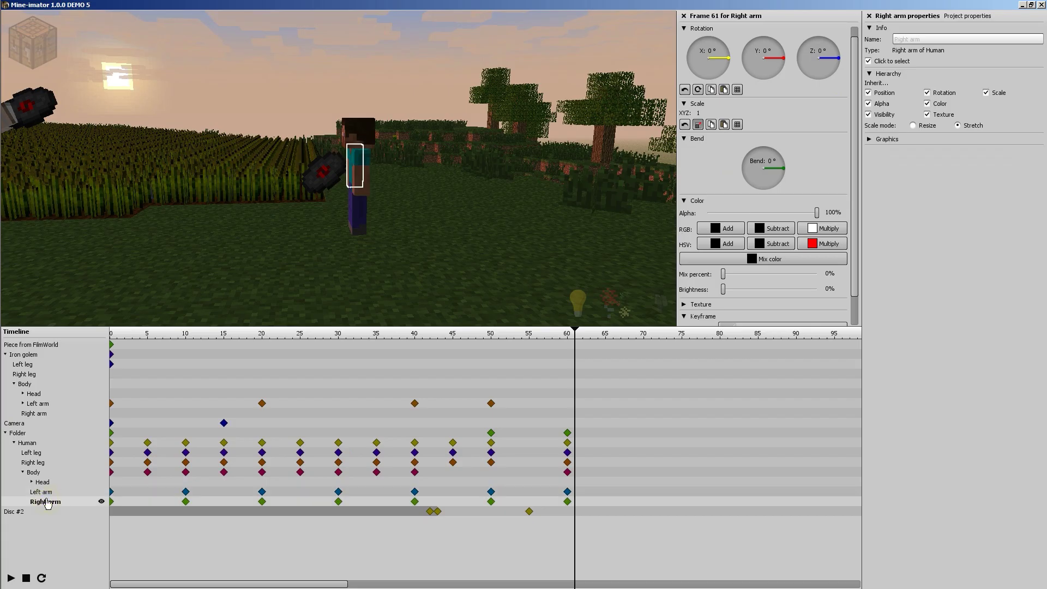
Step: Add keyframes for both of the human's arms at frame 63 and raise the arms to an X rotation of about -68.5°
click(583, 336)
scroll(627, 409, up, 3)
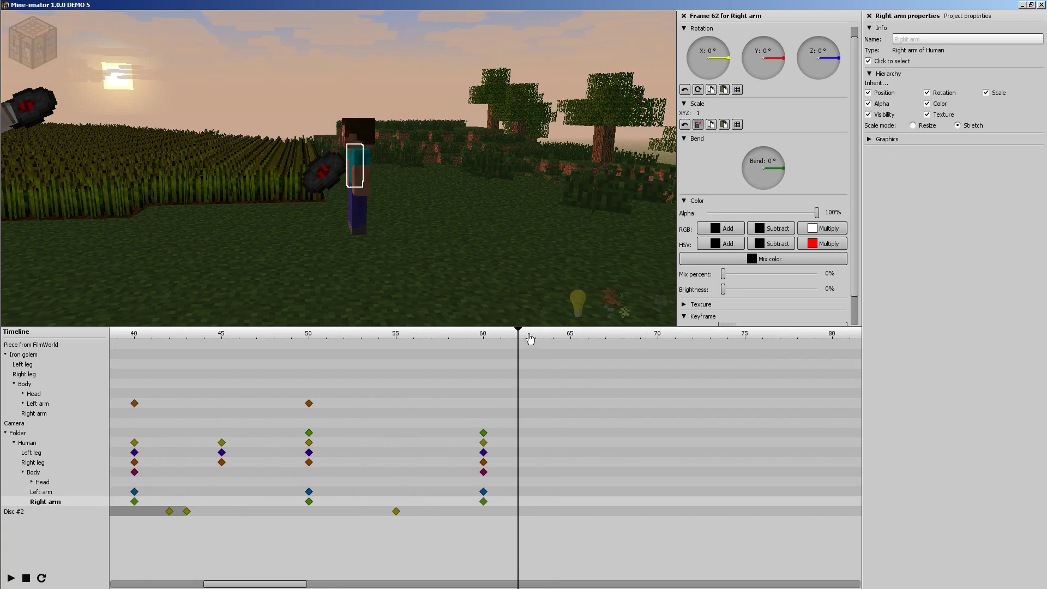
drag(530, 337, 534, 504)
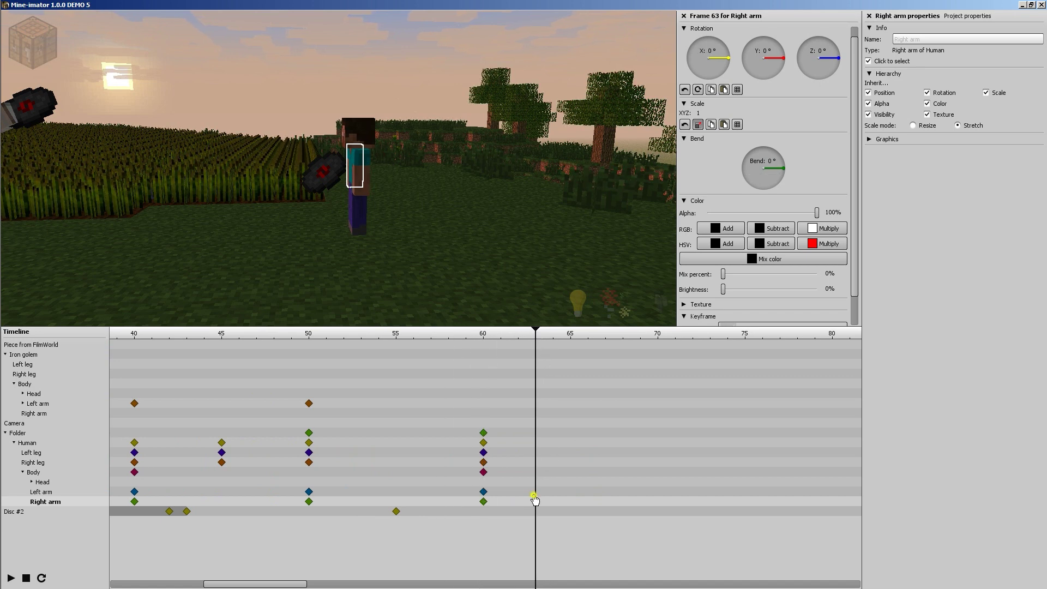
click(534, 493)
click(535, 502)
shift+click(535, 492)
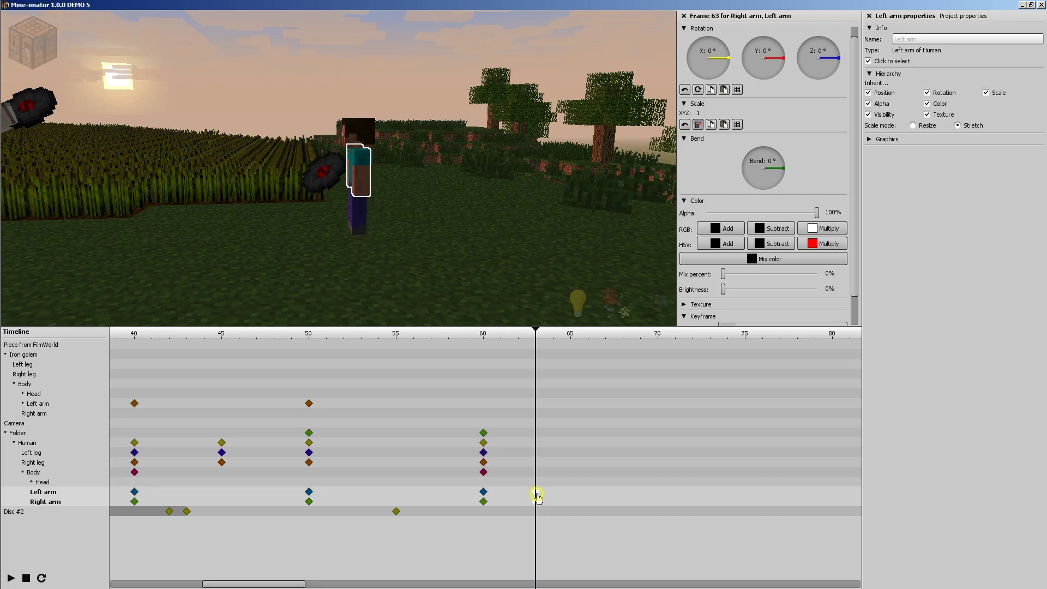
drag(386, 106, 431, 162)
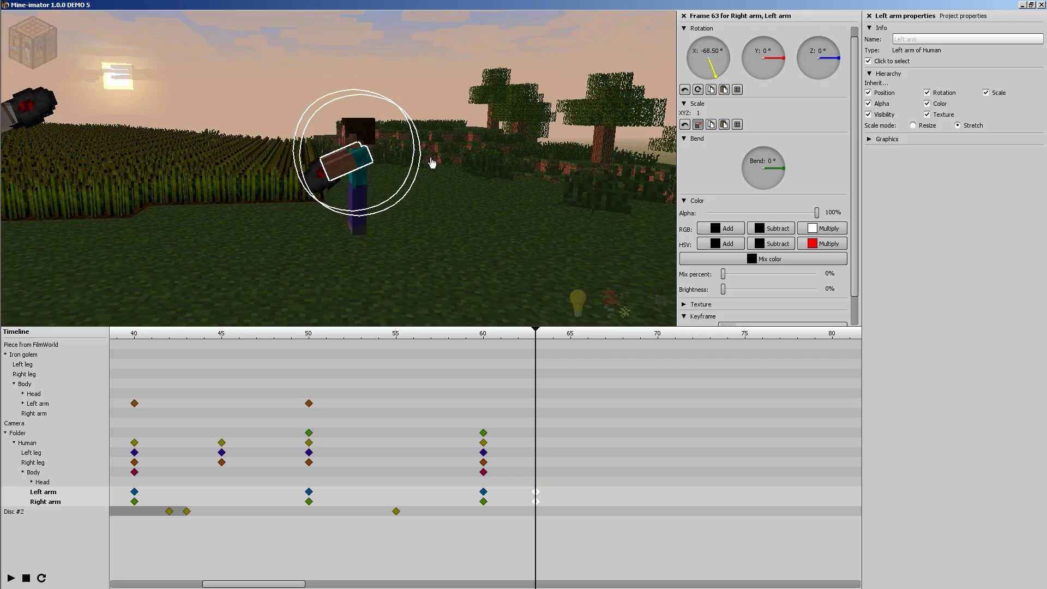
Step: At Disc #2's frame 55 keyframe, shift the disc sideways to X -52.05 so it is centred in front of the human
drag(486, 180, 366, 176)
scroll(486, 180, up, 3)
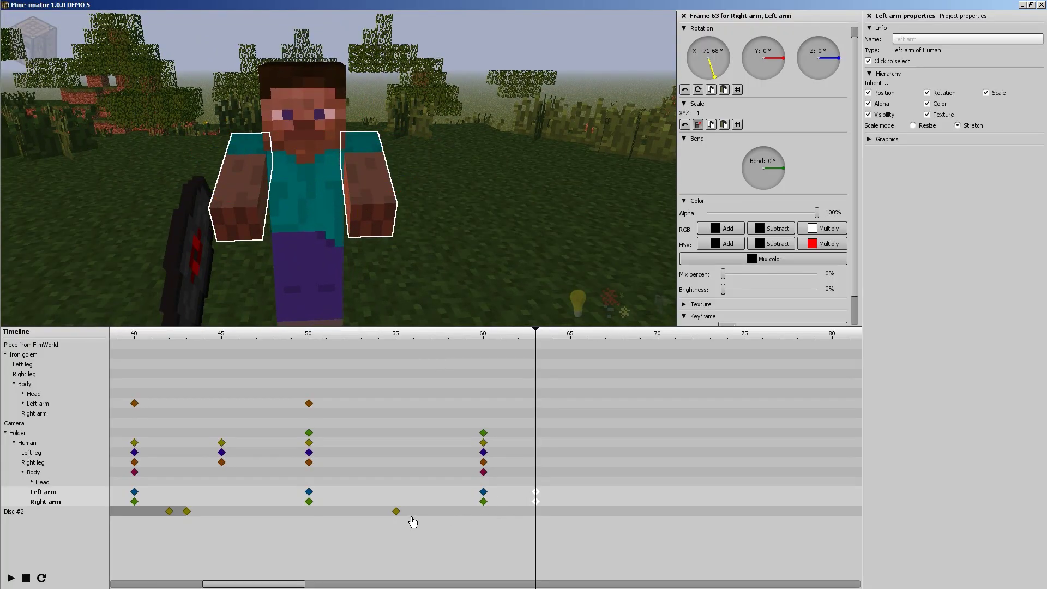
click(397, 512)
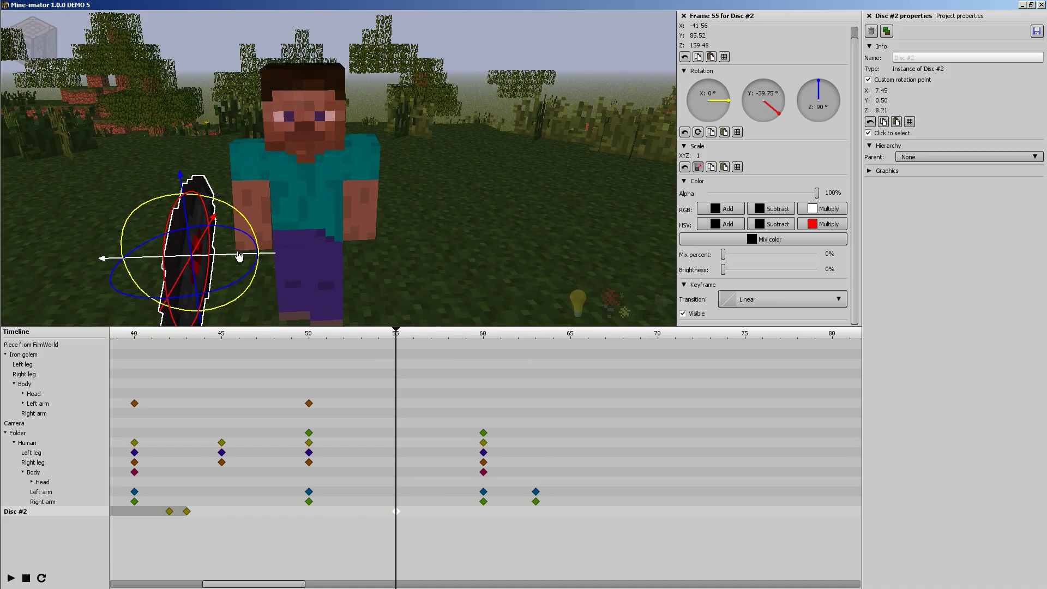
drag(238, 256, 358, 266)
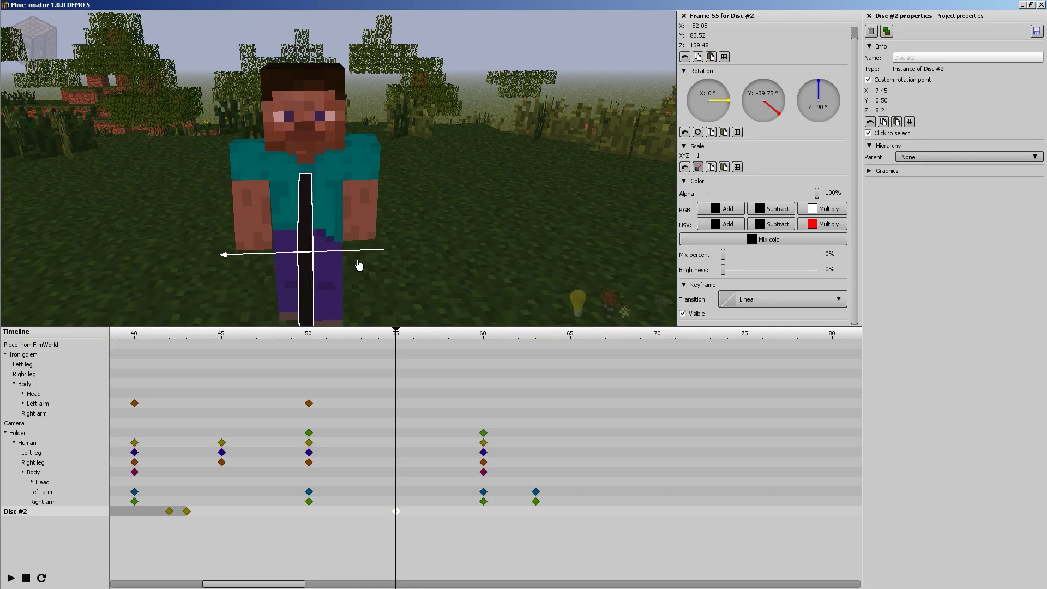
Step: Try to turn both of the human's arms inward together at frame 63 to a Y rotation of about -5°, and reset it
drag(479, 254, 475, 218)
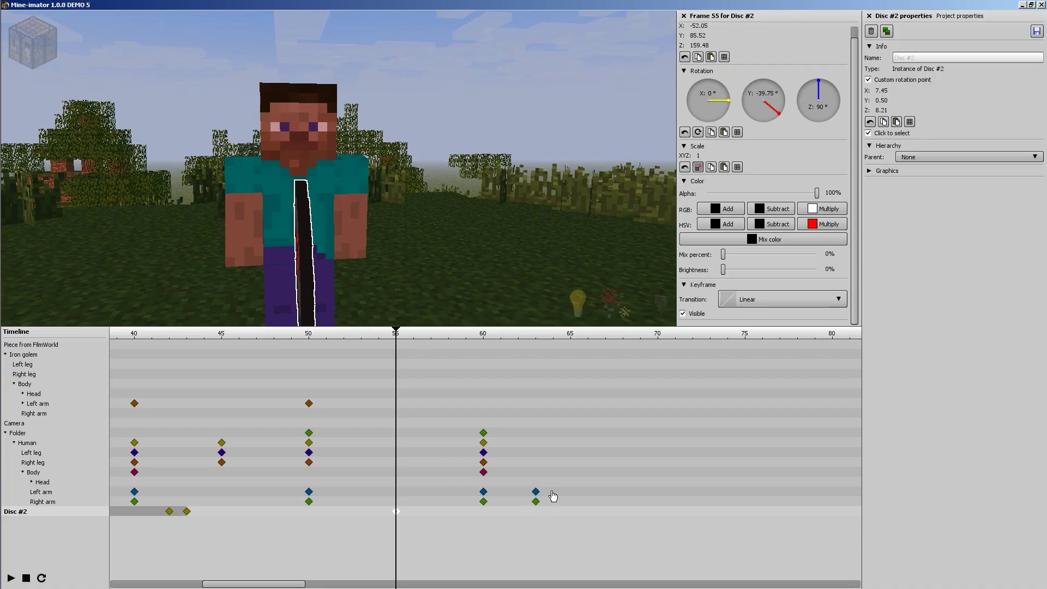
drag(552, 485, 526, 511)
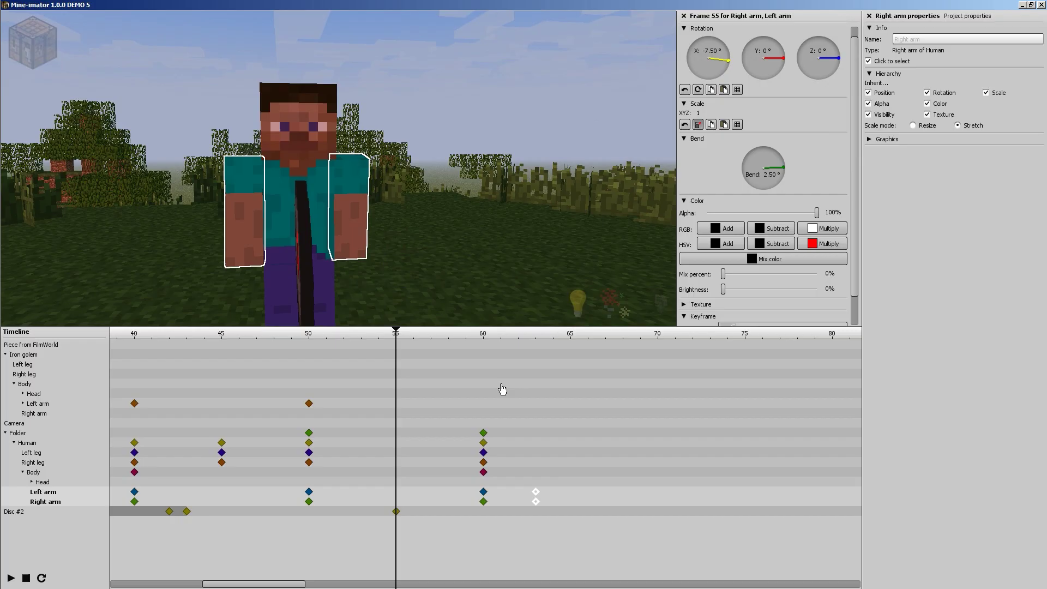
drag(523, 188, 499, 187)
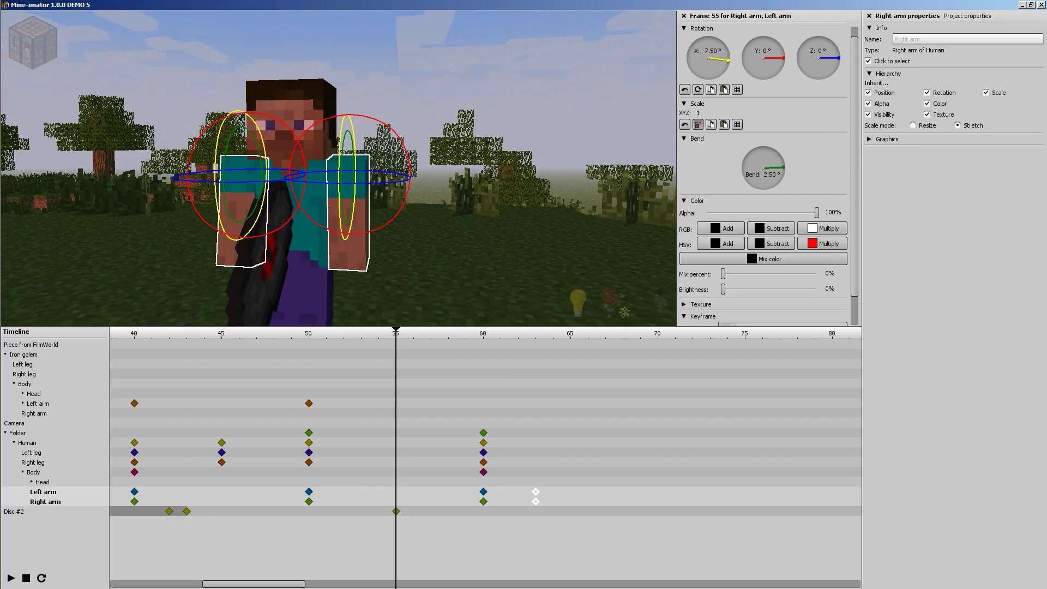
drag(509, 331, 535, 340)
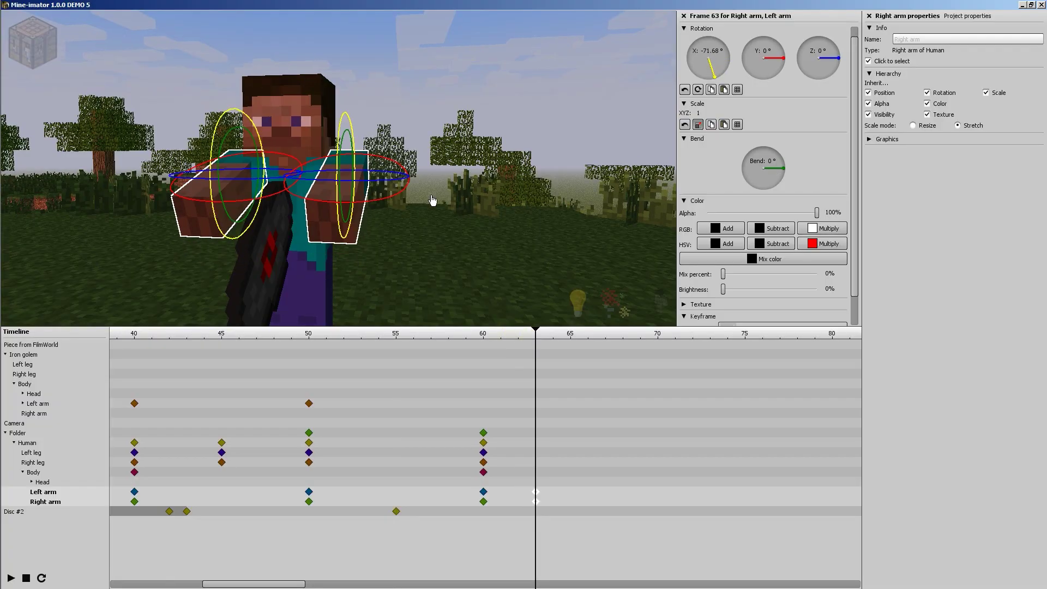
drag(435, 216, 447, 223)
click(535, 492)
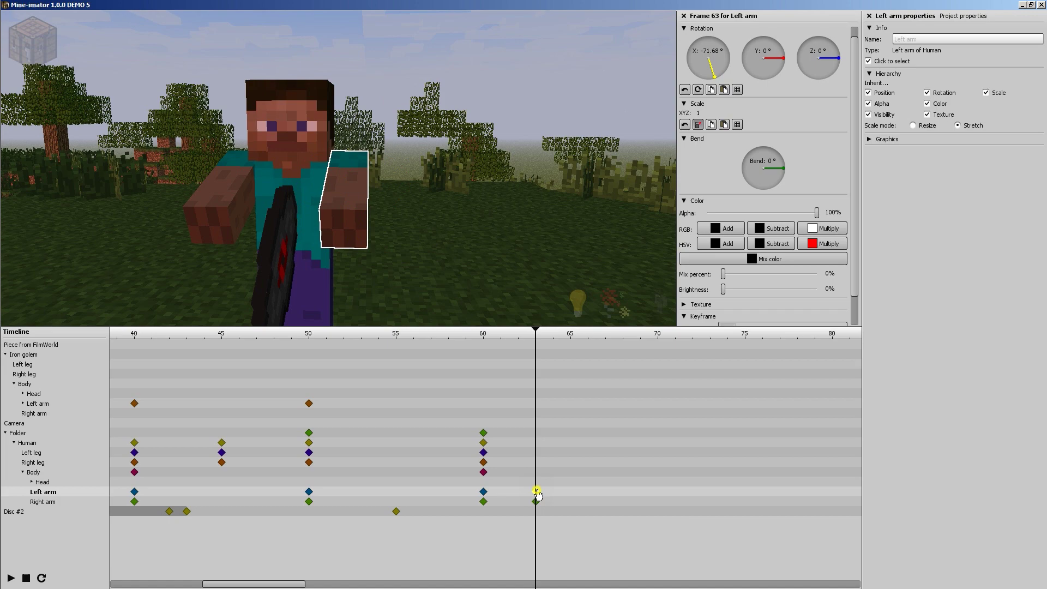
shift+click(535, 501)
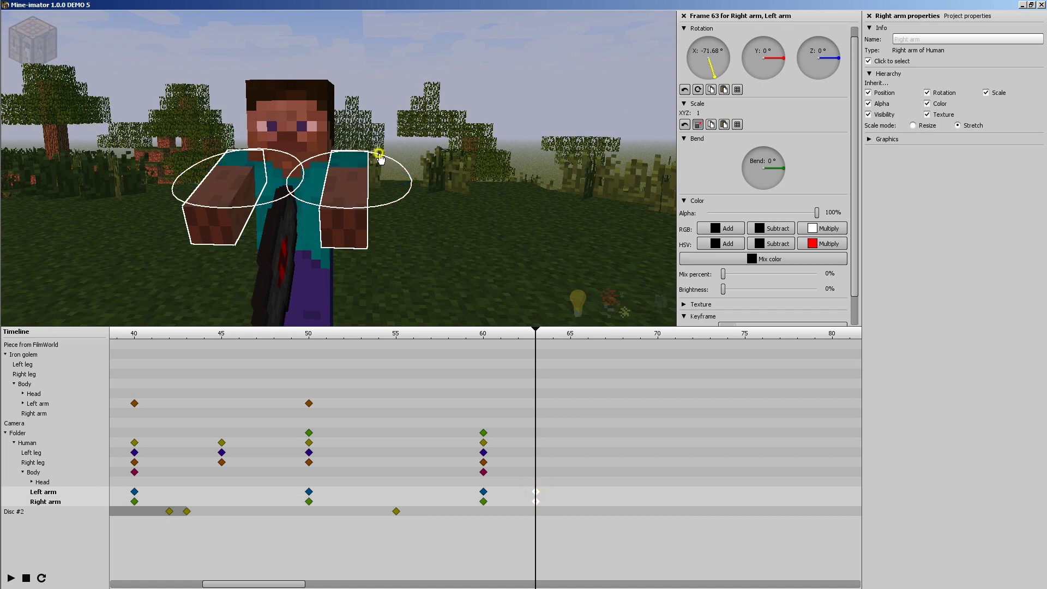
mouse_move(380, 158)
mouse_down()
mouse_move(370, 157)
mouse_move(382, 157)
mouse_up()
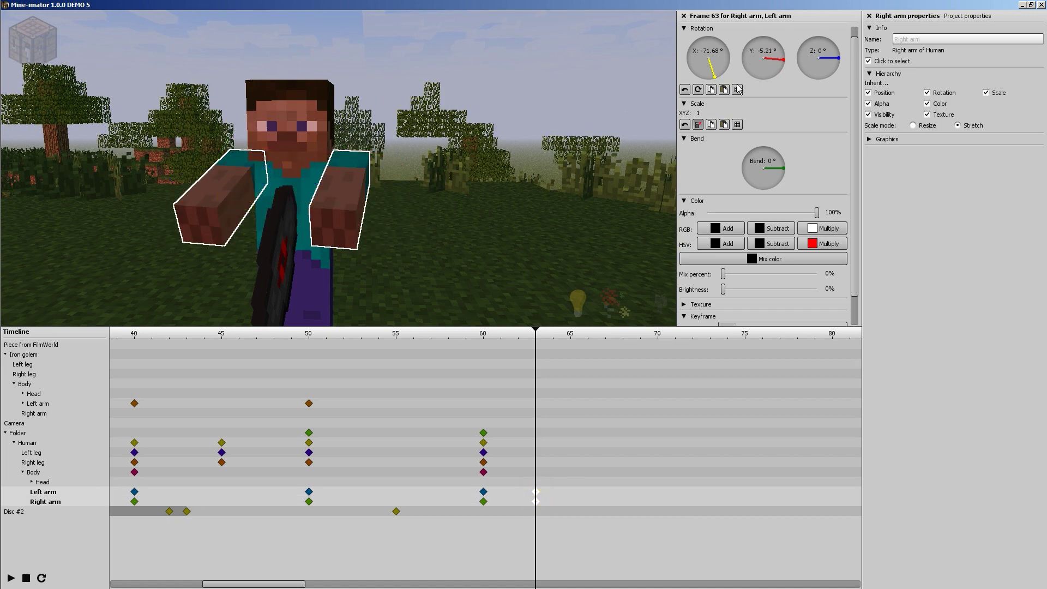
right_click(772, 64)
Step: At frame 63, turn the human's arms inward around the disc one at a time, with the left arm at a Y rotation of -21.76°
click(535, 501)
click(535, 491)
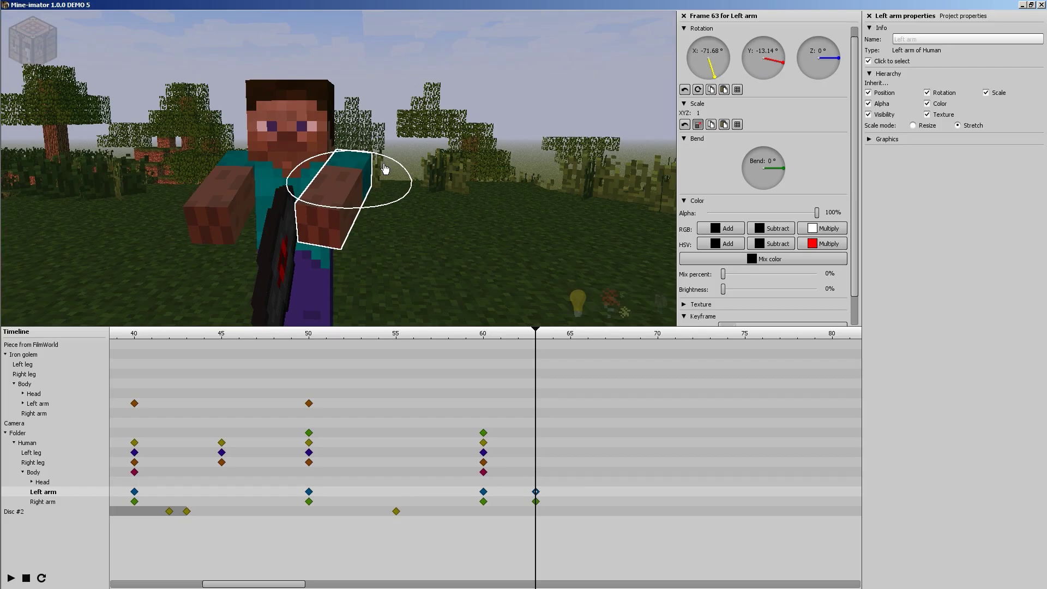
drag(487, 195, 498, 197)
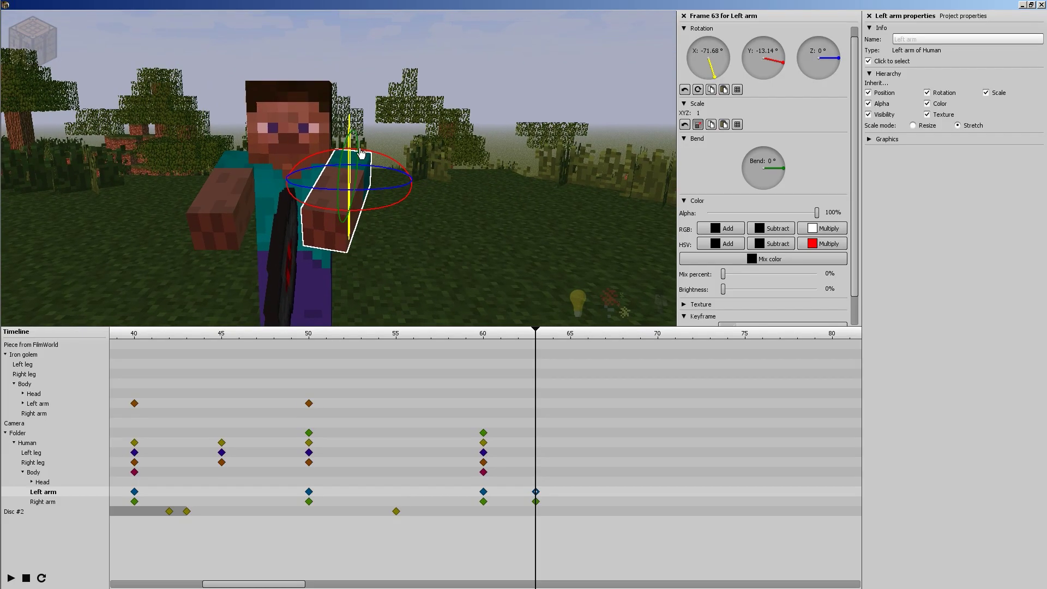
drag(376, 155, 398, 185)
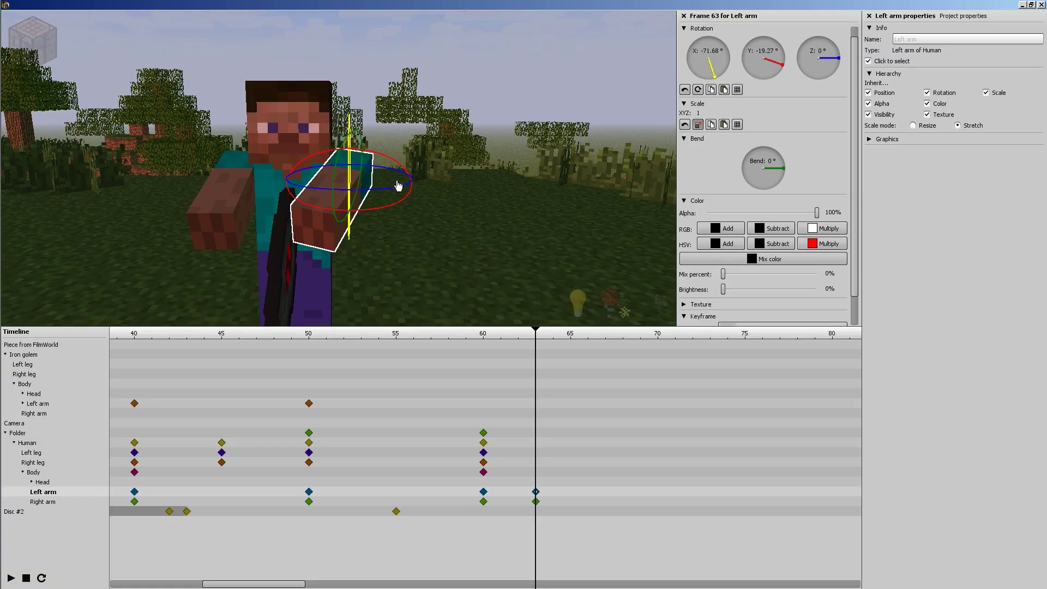
click(536, 502)
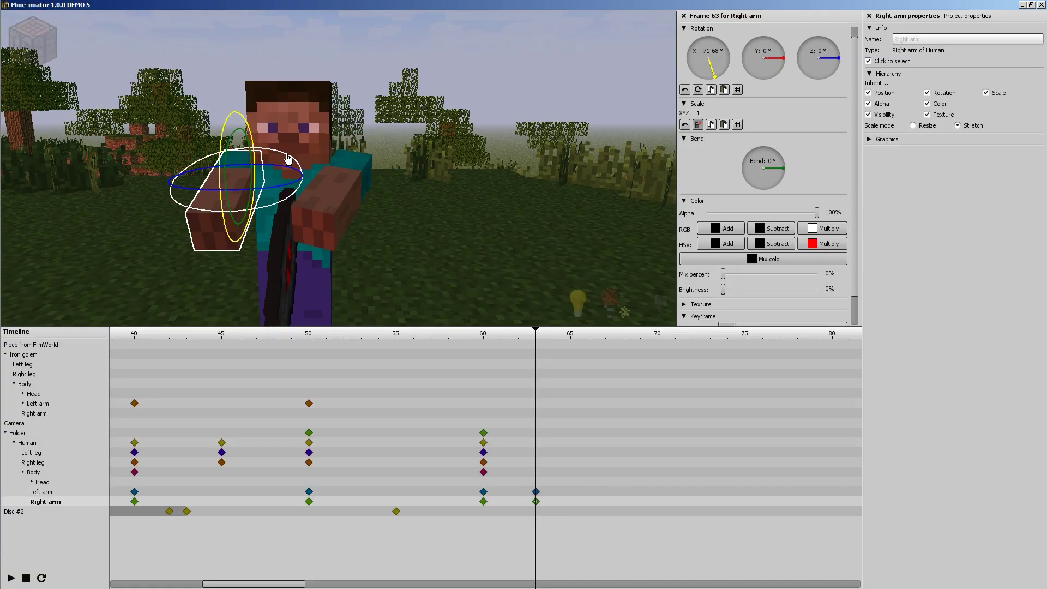
drag(288, 160, 268, 157)
drag(389, 188, 463, 179)
scroll(428, 206, up, 3)
click(464, 164)
drag(540, 90, 579, 95)
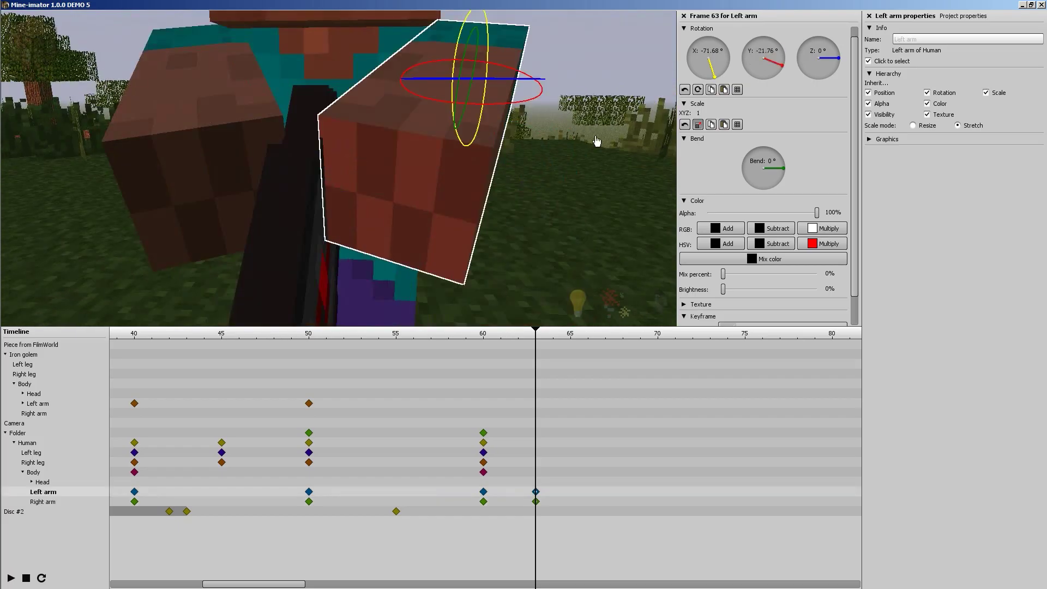
Step: Move Disc #2's end keyframe from frame 55 to frame 59 and raise the disc to Z 161.83, checking it against the arms at frame 63
drag(604, 168, 327, 166)
scroll(338, 144, down, 4)
scroll(327, 167, down, 3)
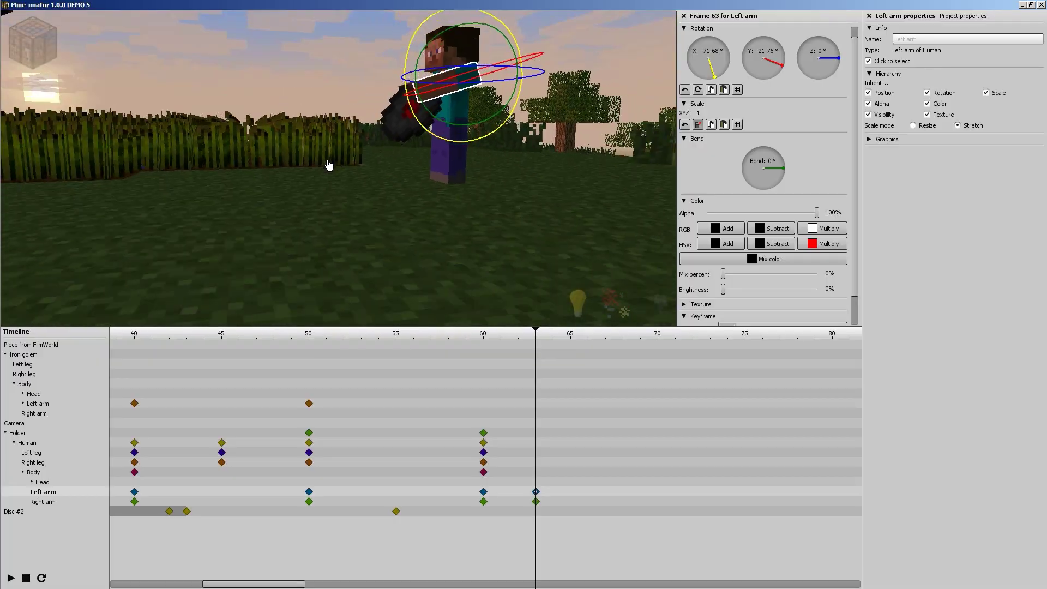
click(397, 512)
drag(399, 512, 473, 520)
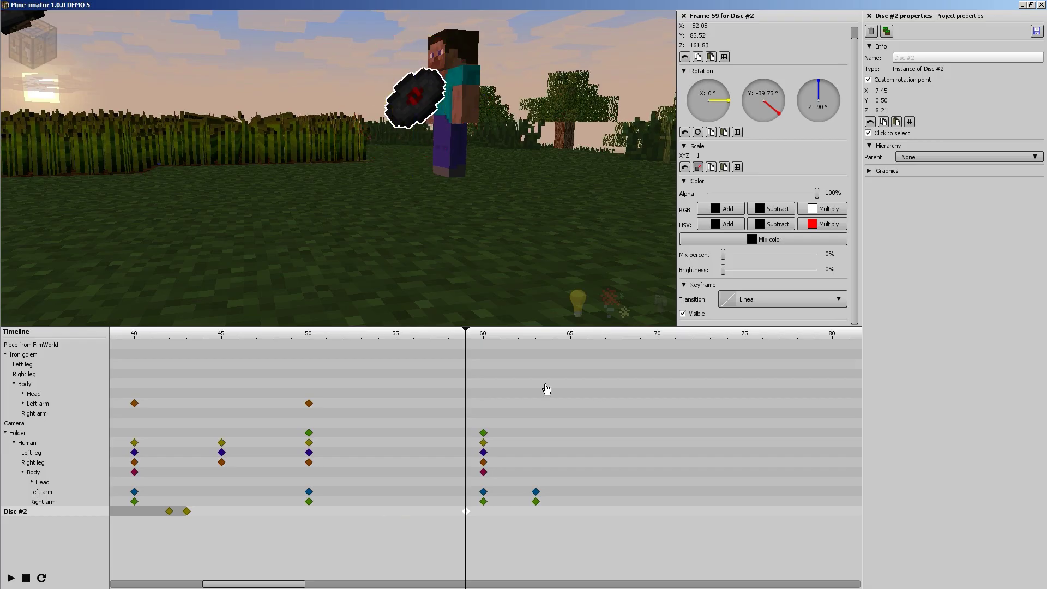
drag(474, 333, 536, 344)
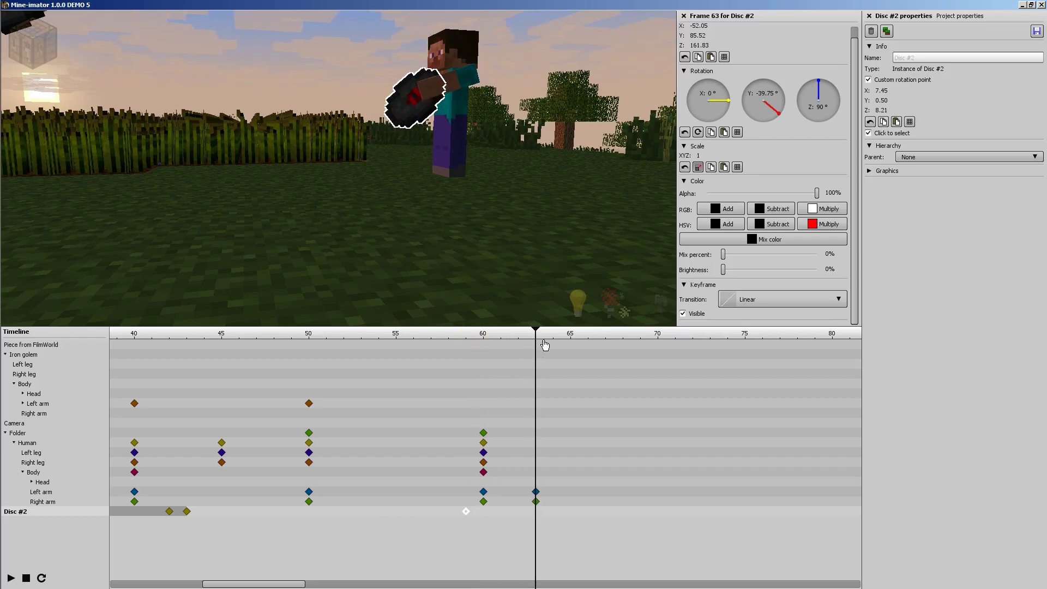
Step: Replay the disc throw from frame 43 with both the golem and the human in view
drag(526, 224, 359, 174)
drag(388, 334, 187, 334)
middle_drag(350, 187, 320, 158)
scroll(320, 160, down, 3)
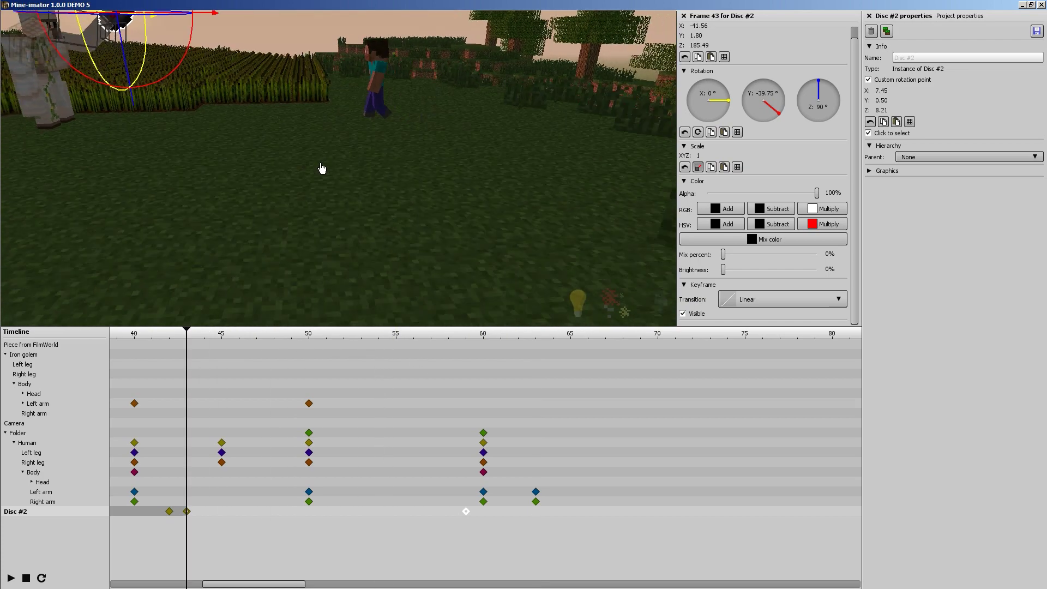
drag(320, 168, 351, 175)
key(space)
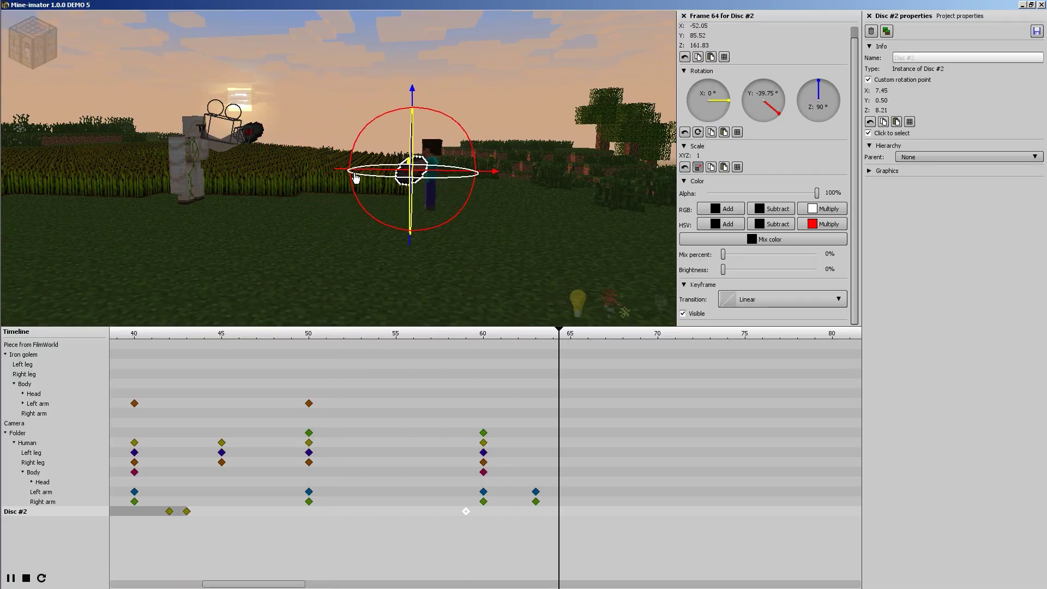
key(space)
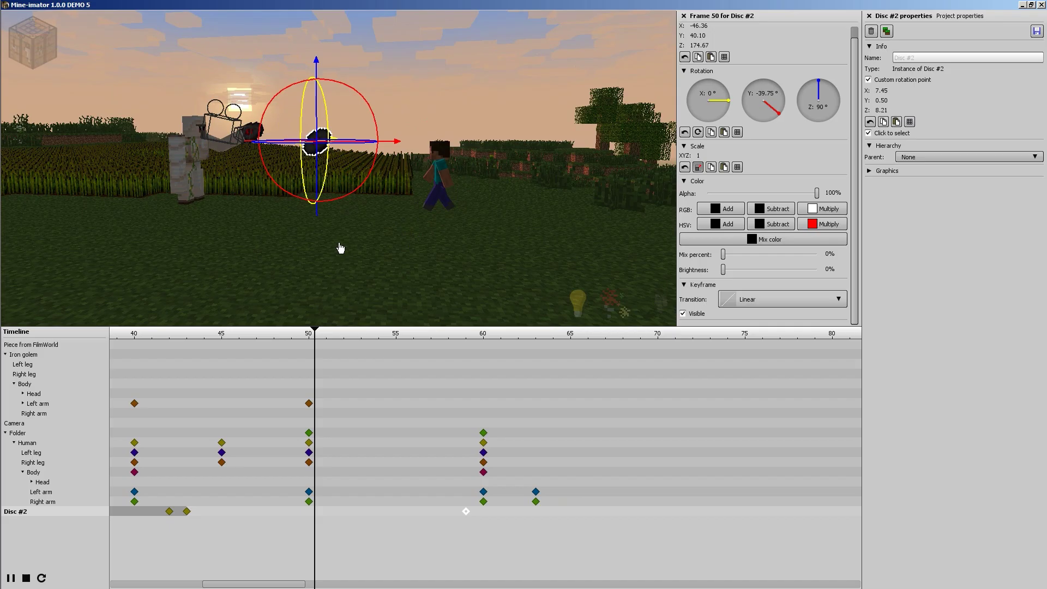
Step: Add a mid-flight keyframe for Disc #2 at frame 49
click(203, 516)
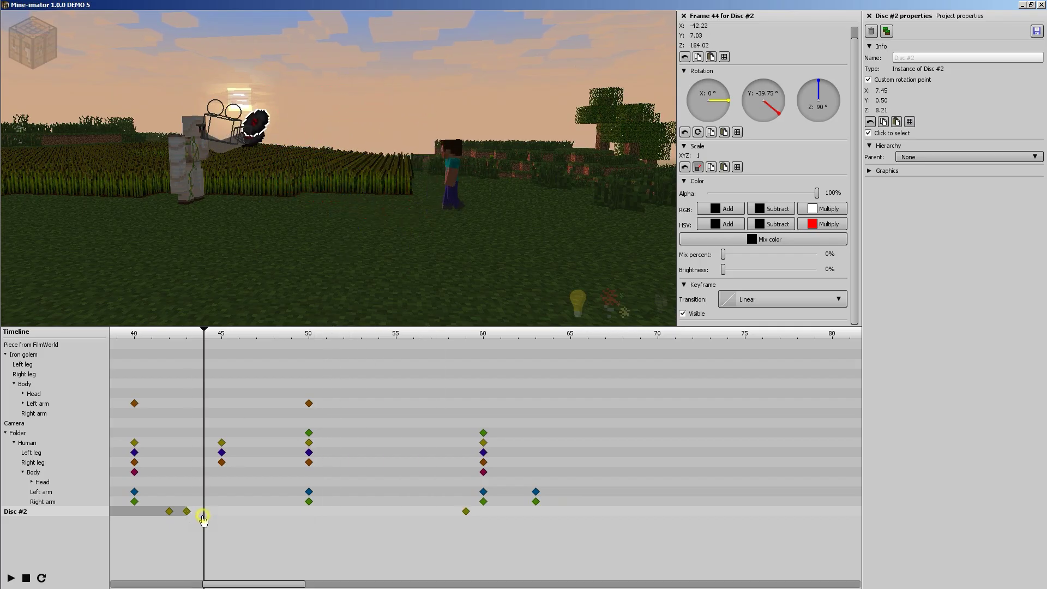
click(187, 513)
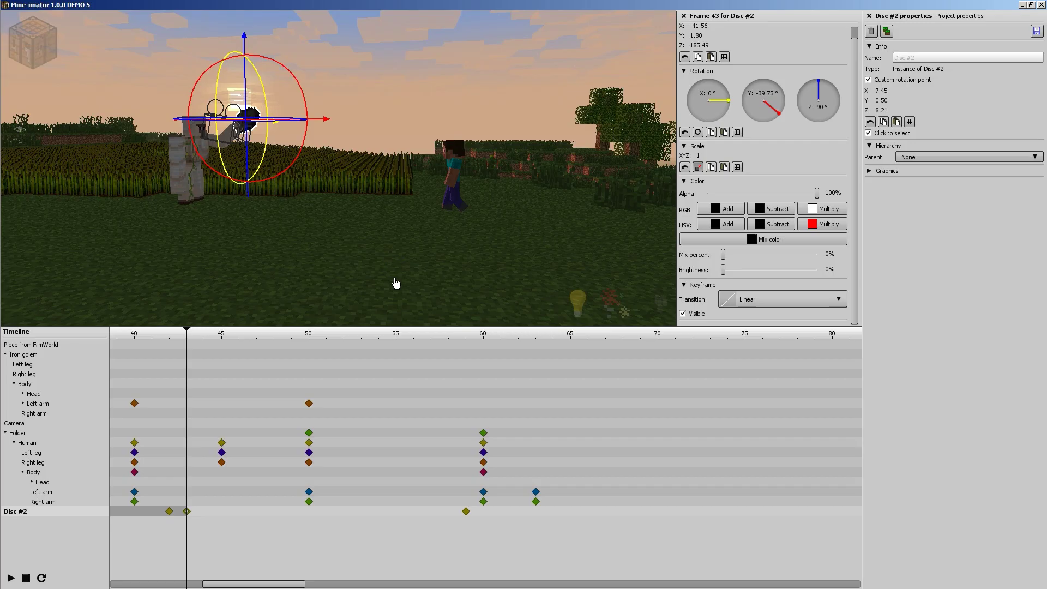
mouse_move(308, 254)
mouse_down()
mouse_move(338, 248)
mouse_move(324, 245)
mouse_up()
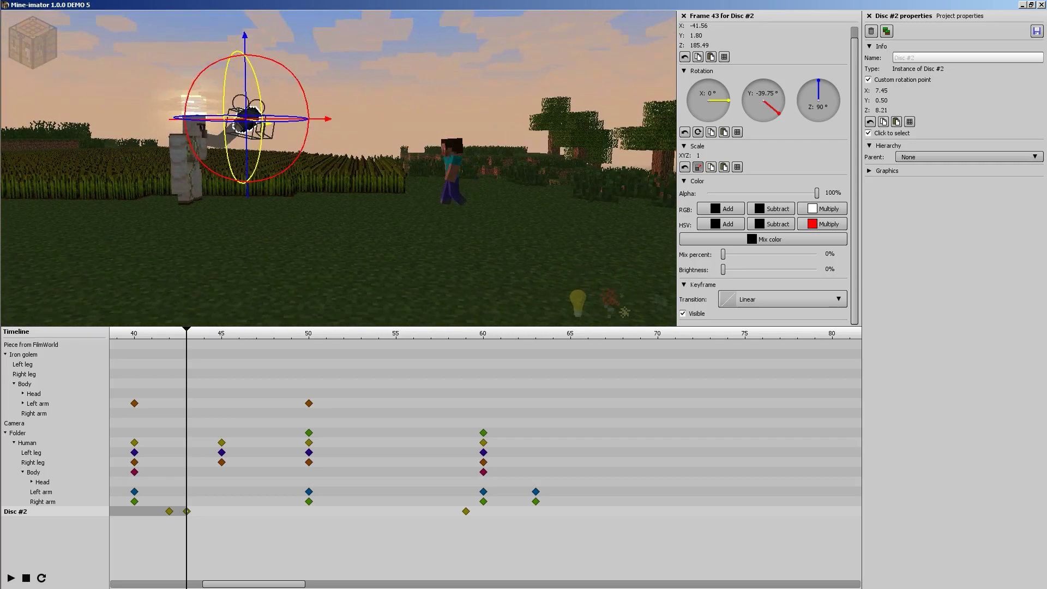
drag(376, 222, 352, 168)
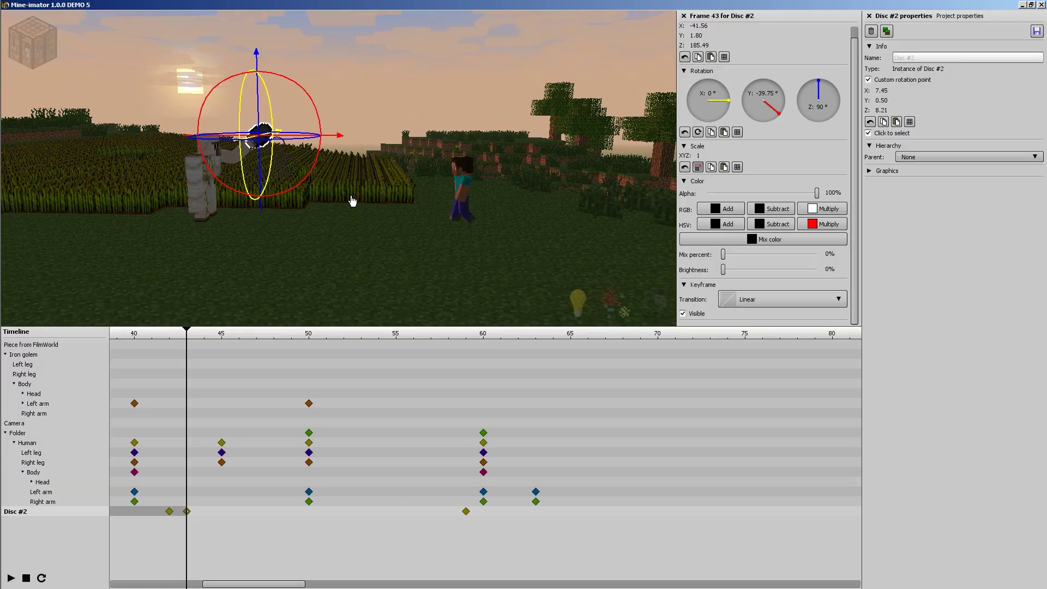
drag(232, 347, 303, 388)
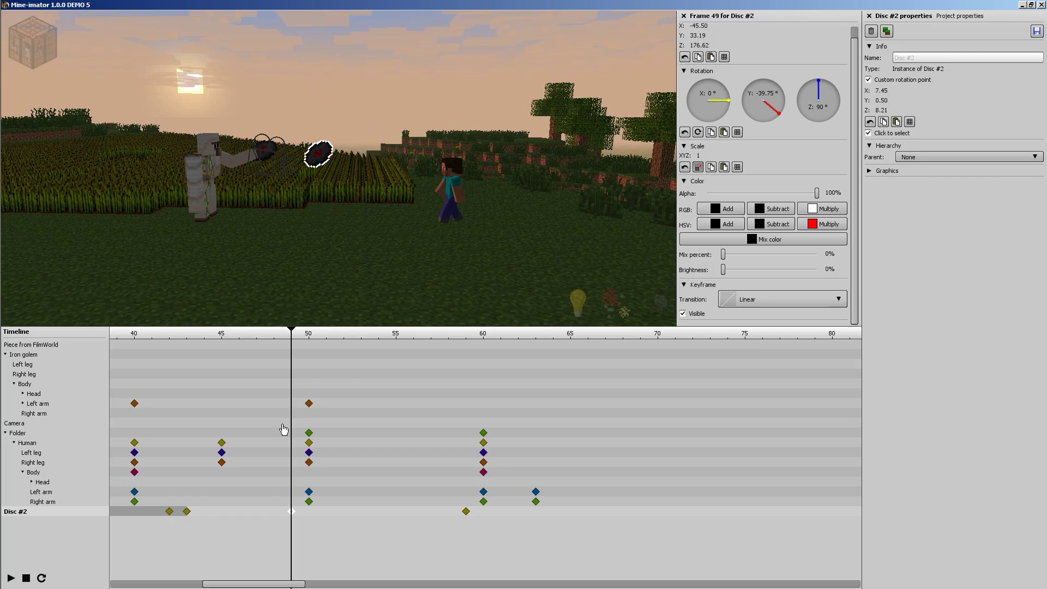
Step: Compare the disc's height with its frame 43 keyframe, and raise Disc #2 at frame 49 to Z 181 for an arced flight
click(187, 512)
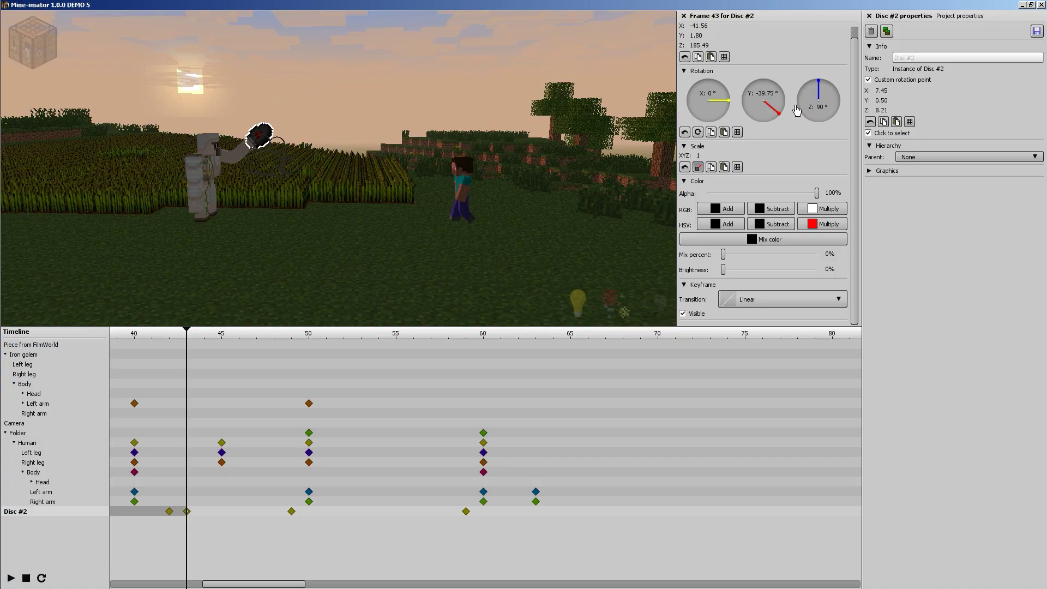
scroll(859, 88, up, 1)
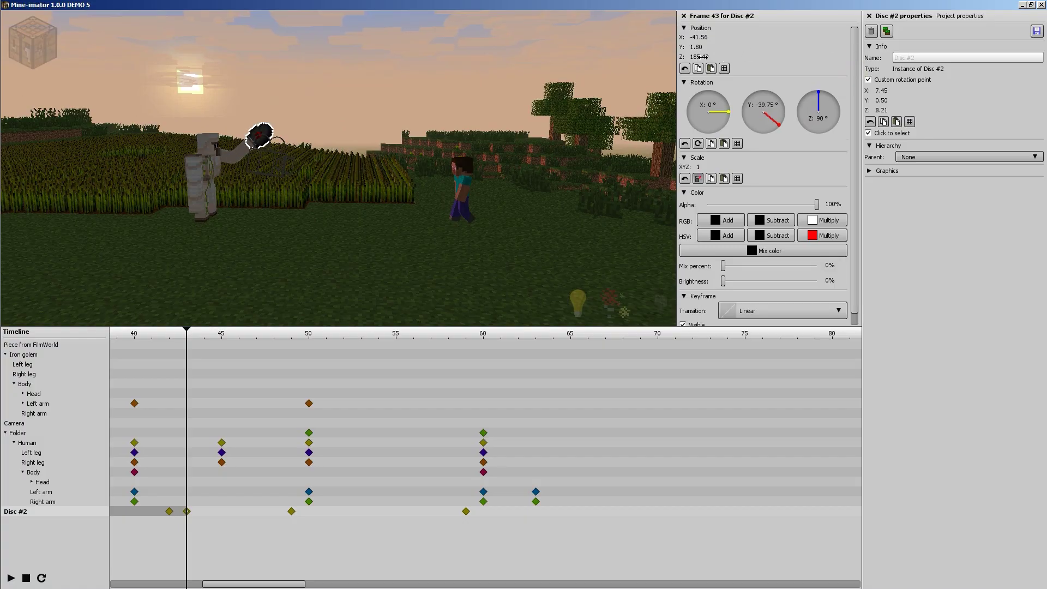
click(292, 511)
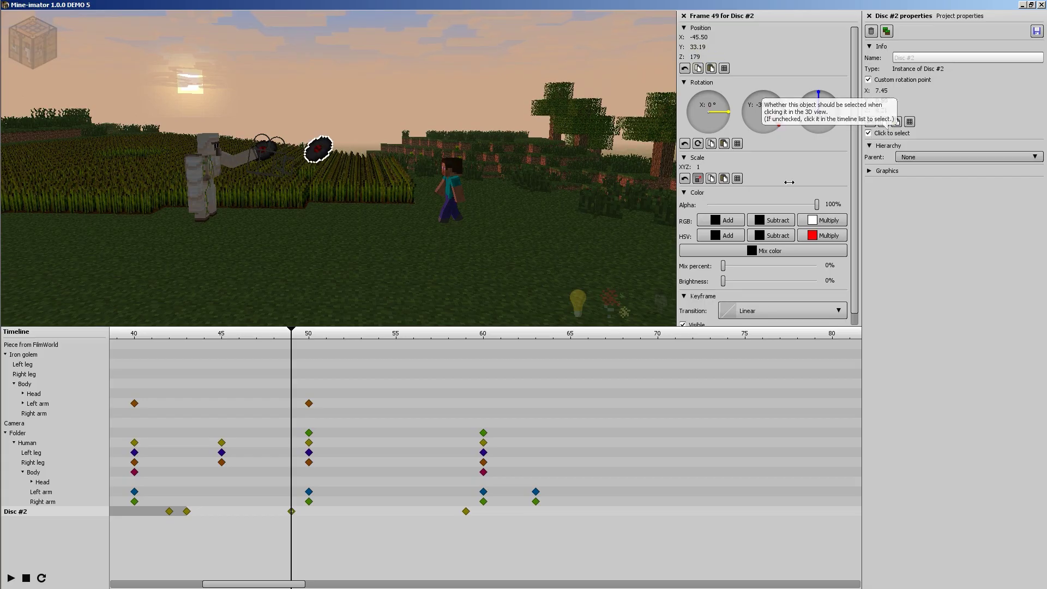
drag(317, 338, 339, 385)
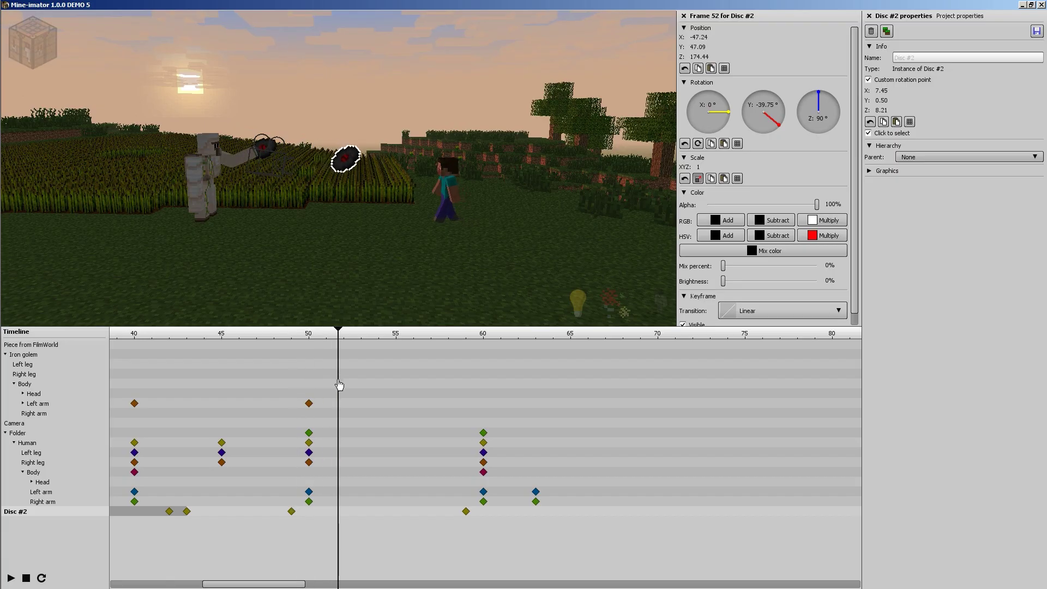
click(291, 515)
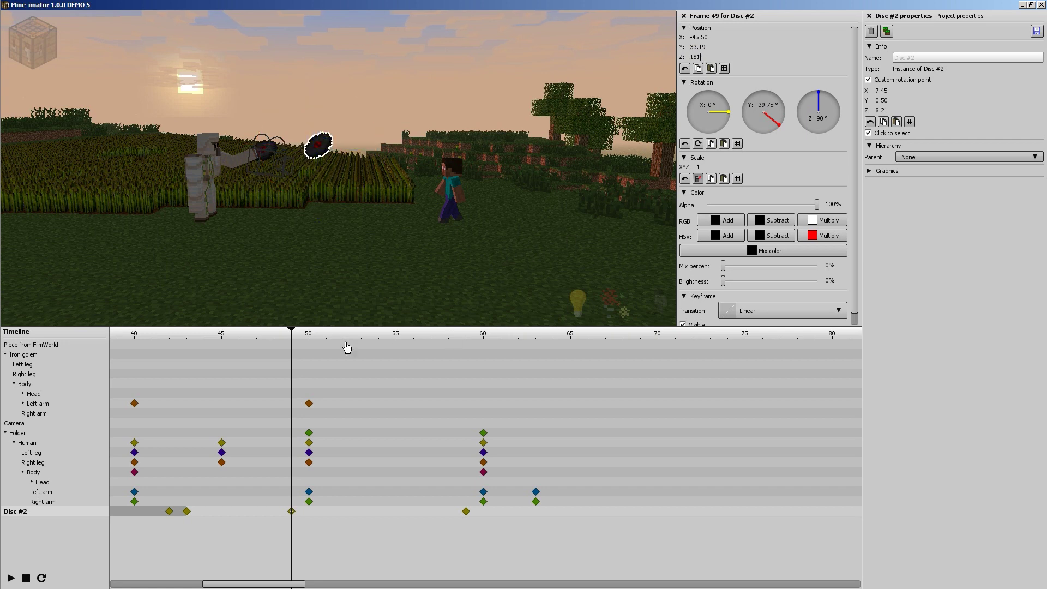
Step: Add another Disc #2 keyframe at frame 54 and set its Z position to 176
drag(325, 341, 407, 361)
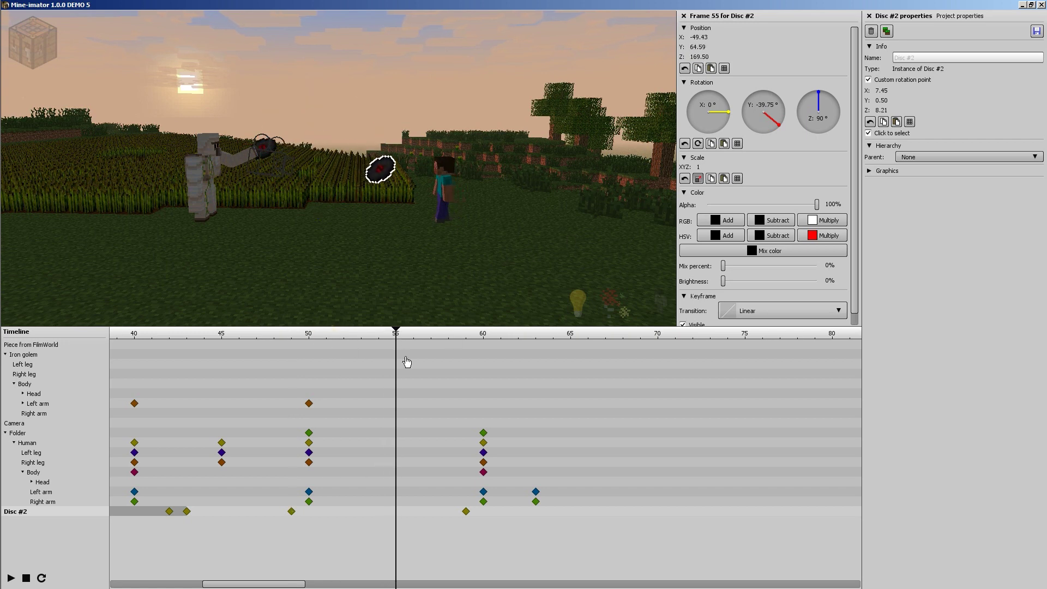
click(379, 514)
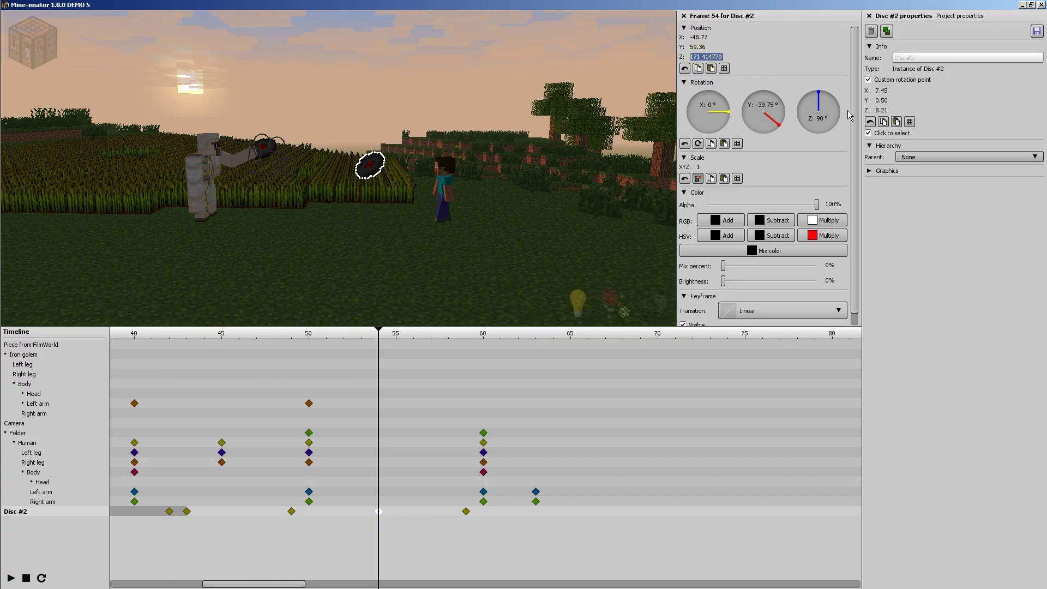
text(176)
Step: Go back to frame 42 and replay the disc's arced flight to the human
drag(403, 330, 171, 343)
key(space)
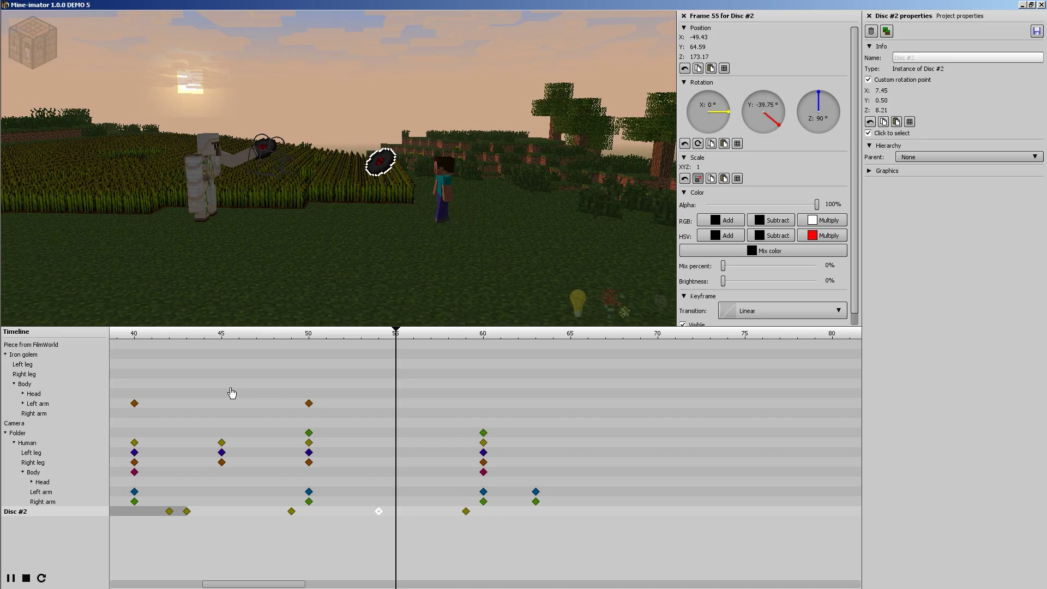
key(space)
key(space)
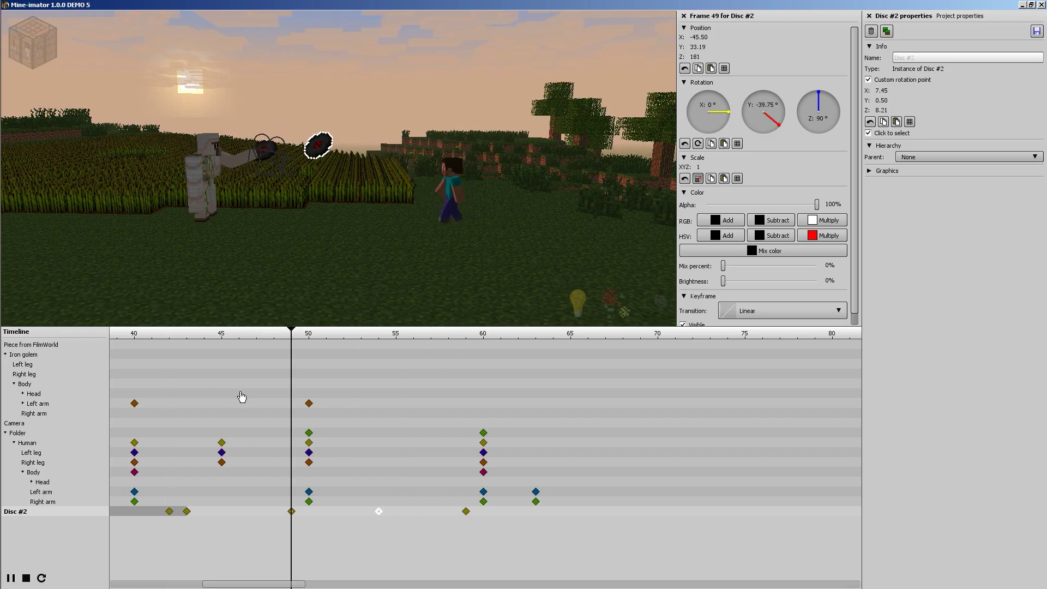
Step: Lower Disc #2's frame 49 keyframe to Z 178 and replay the flight from frame 43
key(space)
click(290, 511)
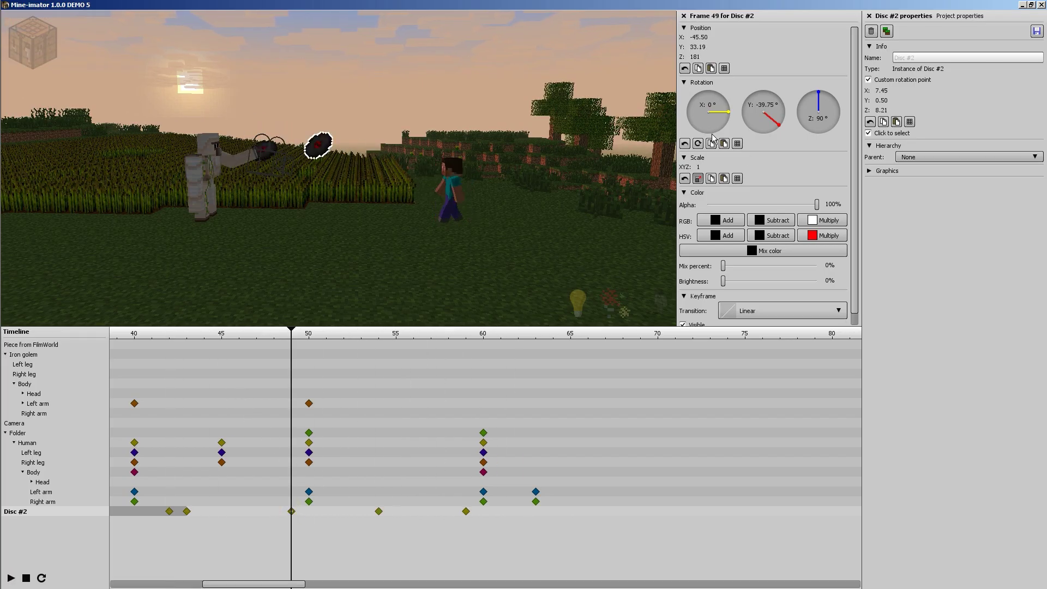
text(1)
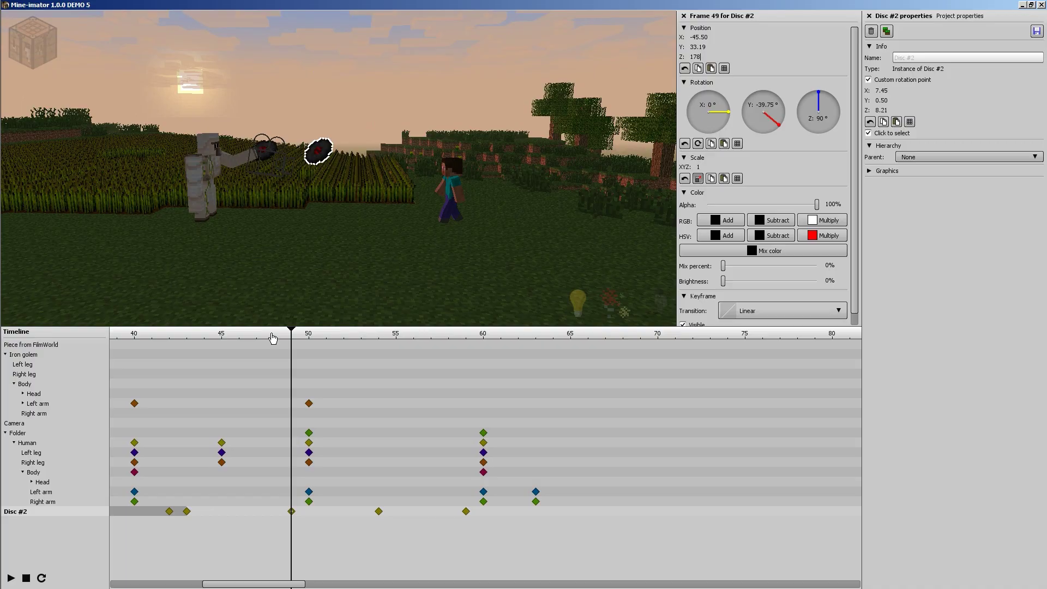
drag(271, 333, 181, 345)
key(space)
key(space)
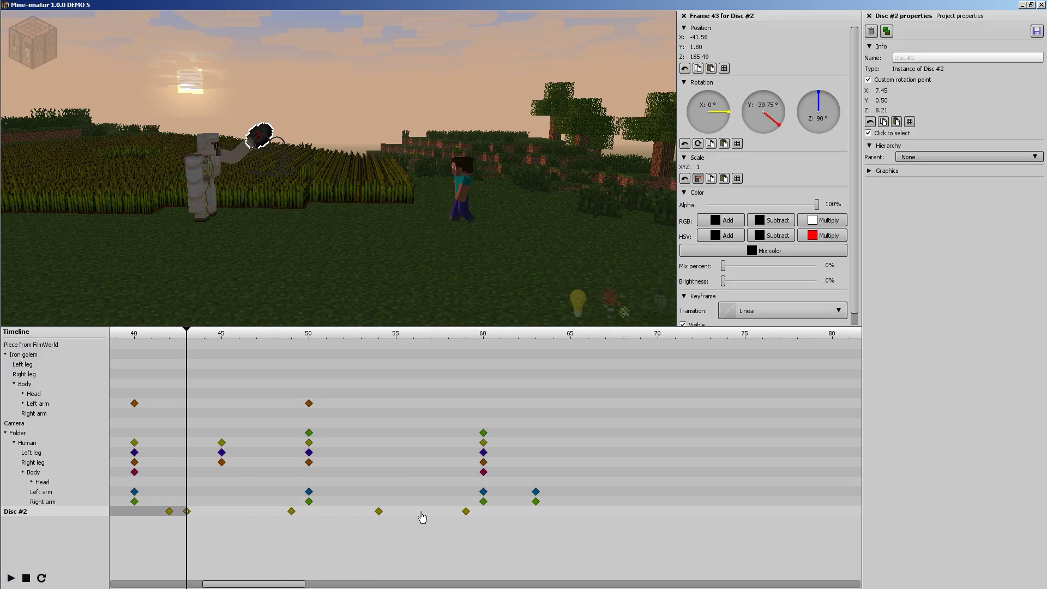
Step: Set Disc #2's Z position at the frame 54 keyframe to 172 and replay the throw from about frame 41
click(466, 512)
drag(387, 336, 388, 440)
click(379, 511)
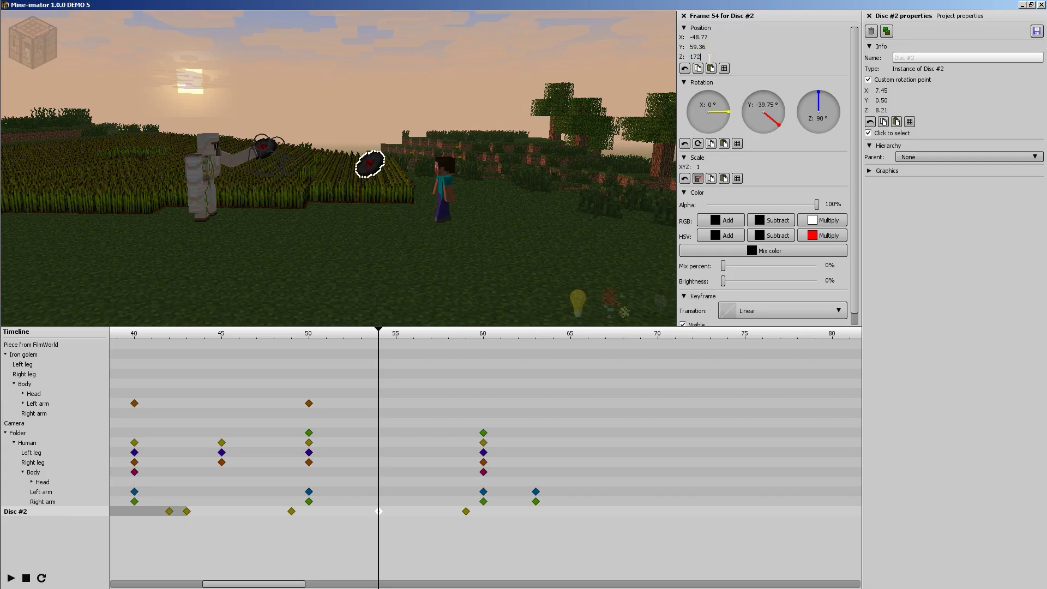
drag(366, 333, 153, 344)
key(space)
key(space)
key(space)
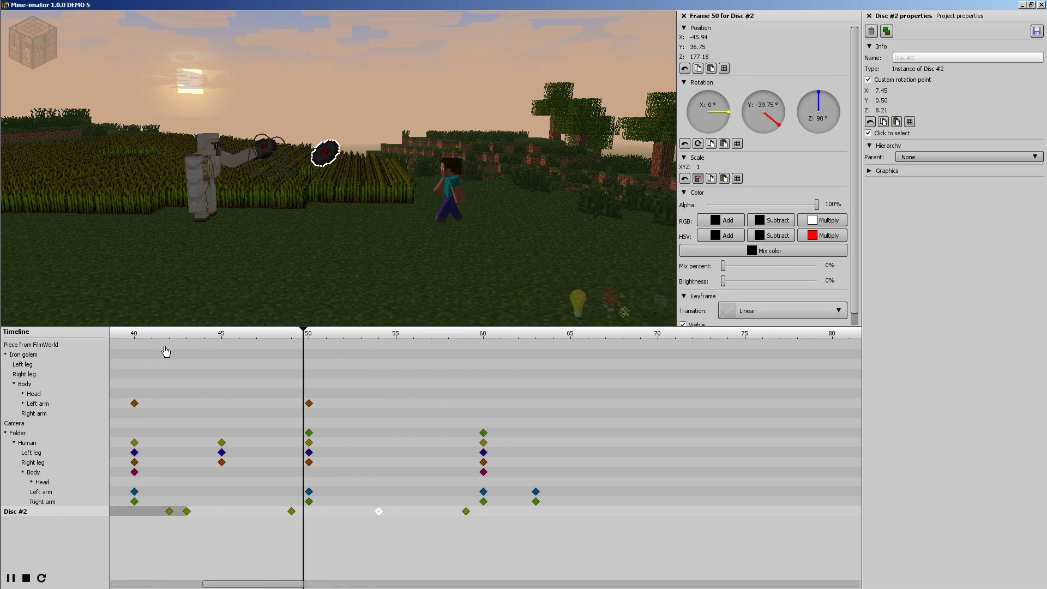
Step: Replay the throw from frame 41 several times to examine the disc's speed and arc
key(space)
key(space)
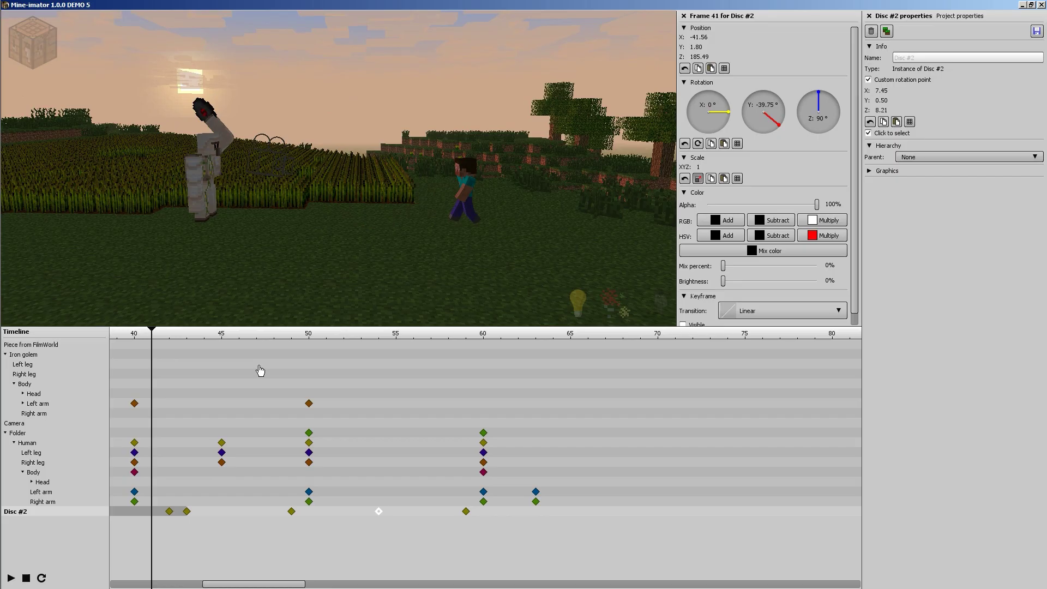
key(space)
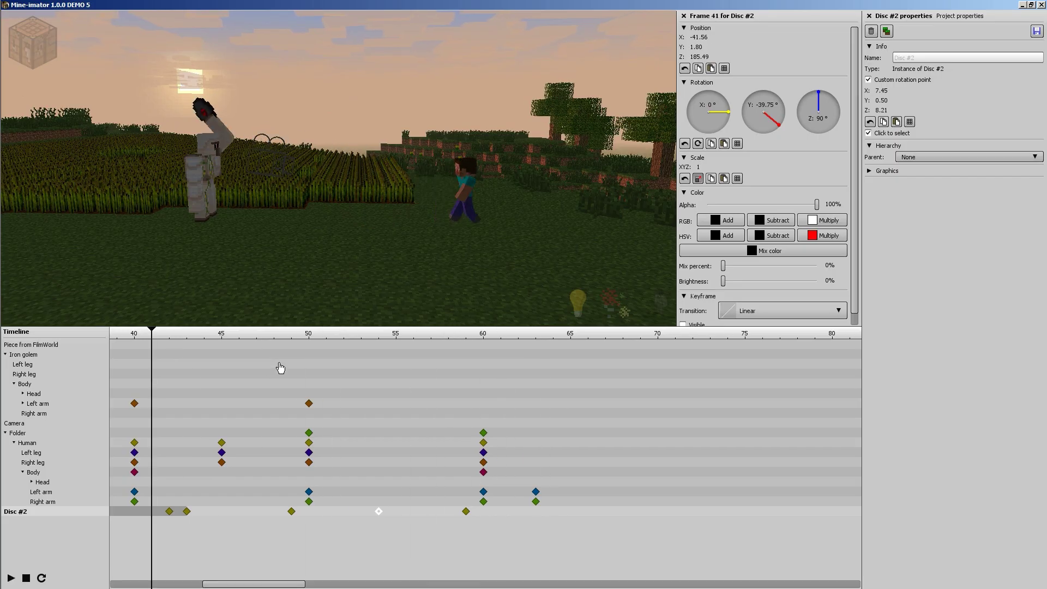
key(space)
key(space)
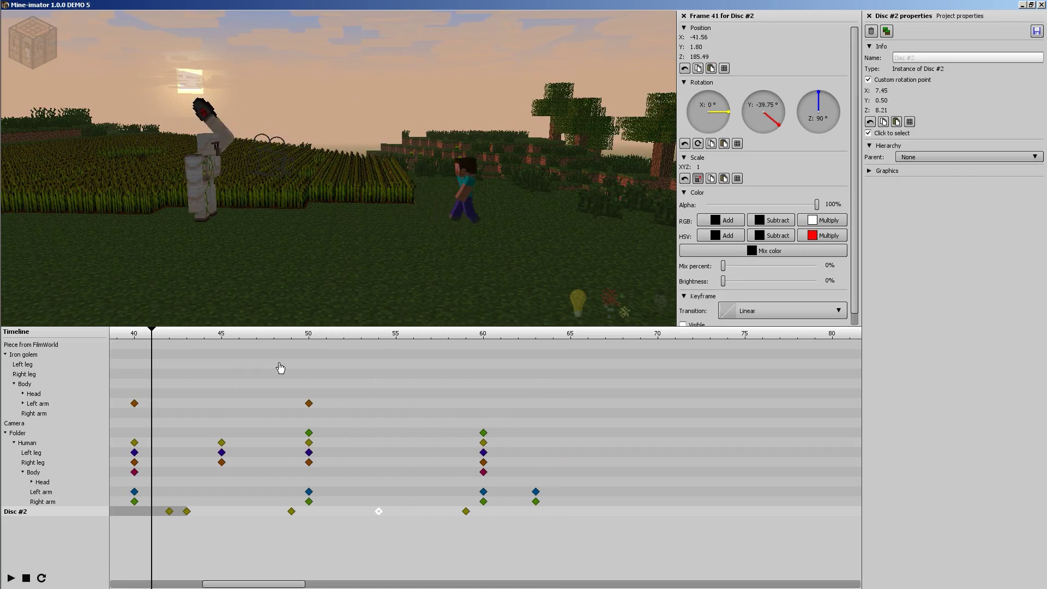
key(space)
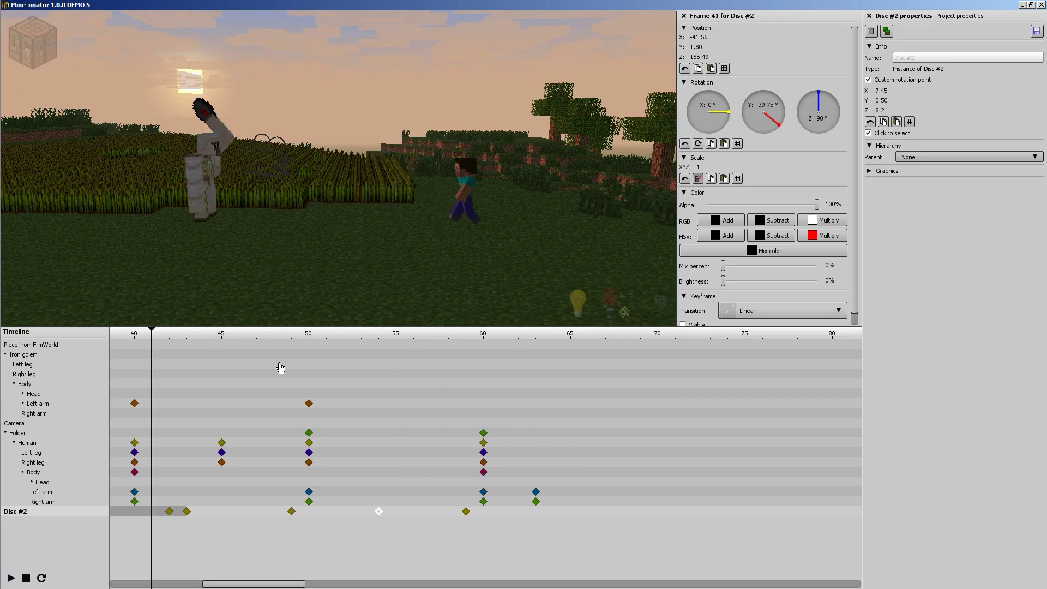
key(space)
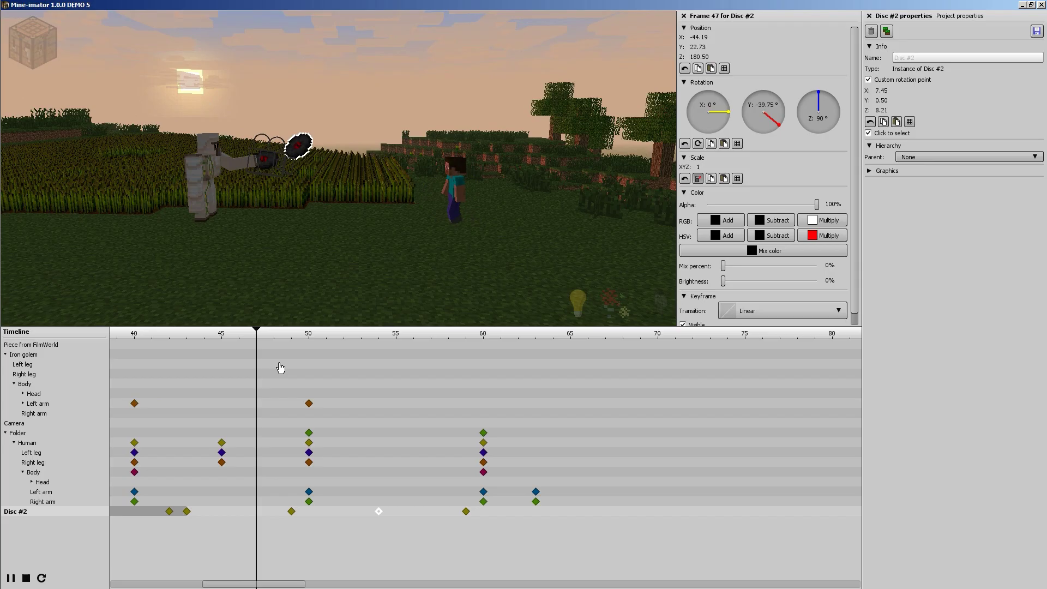
key(space)
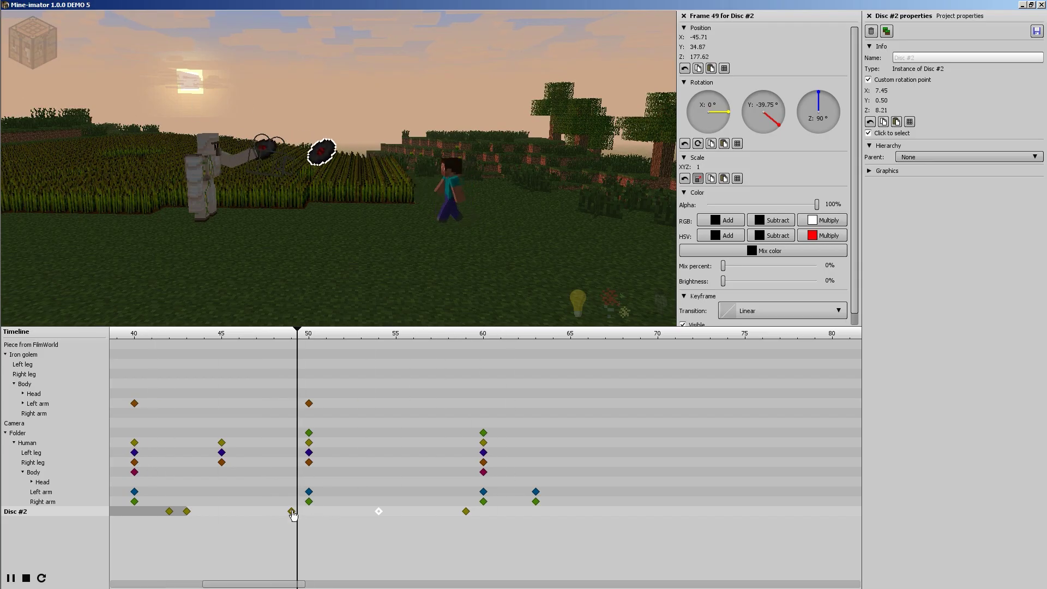
Step: Speed up the flight by moving Disc #2's keyframes at frames 49, 54 and 59 to frames 46, 49 and 52
click(291, 511)
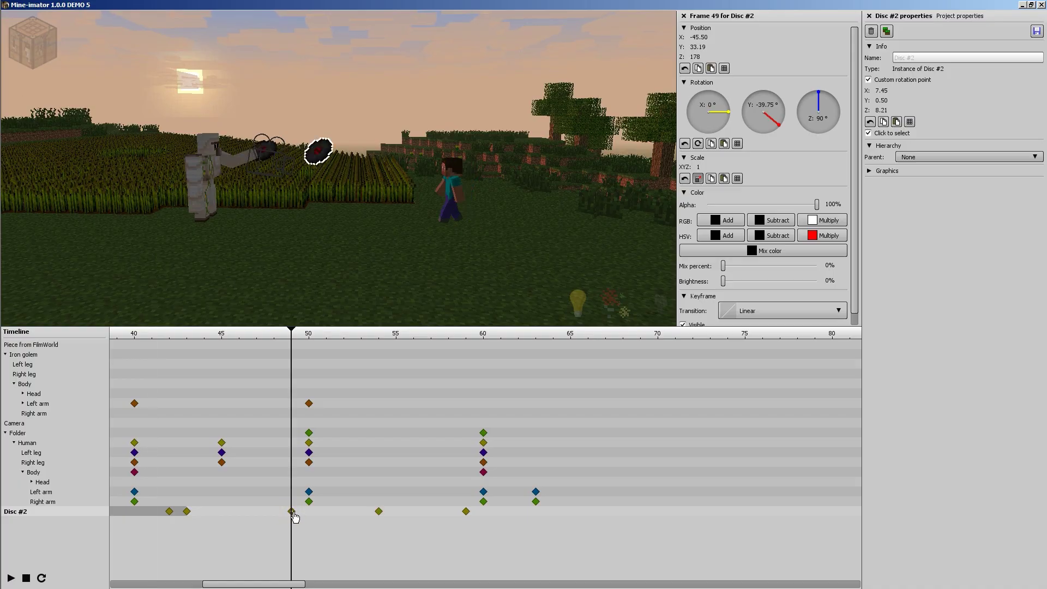
drag(301, 353, 430, 349)
drag(480, 523, 252, 515)
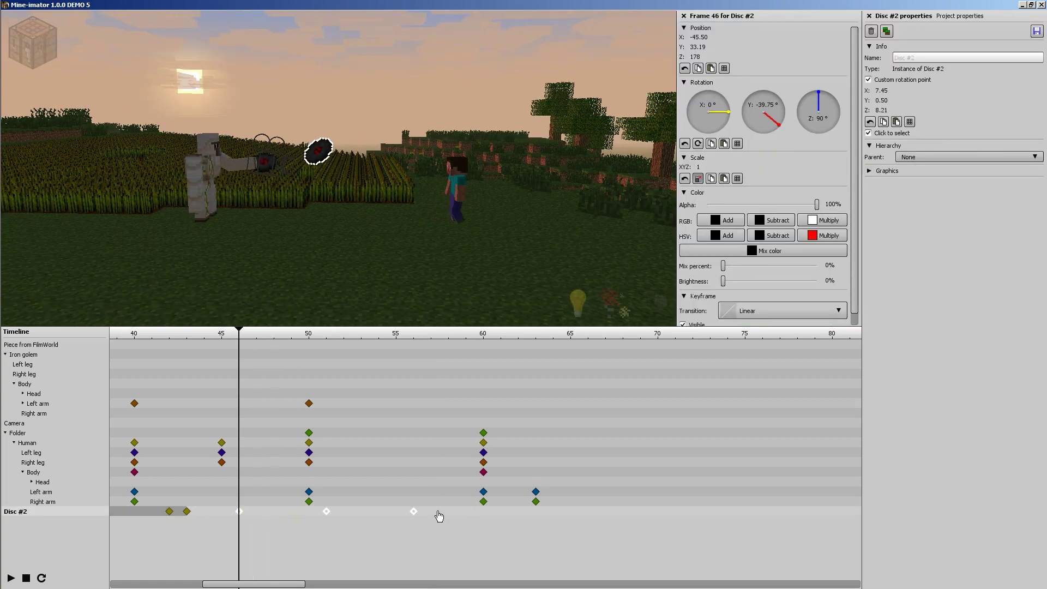
drag(439, 514, 311, 514)
drag(326, 511, 290, 508)
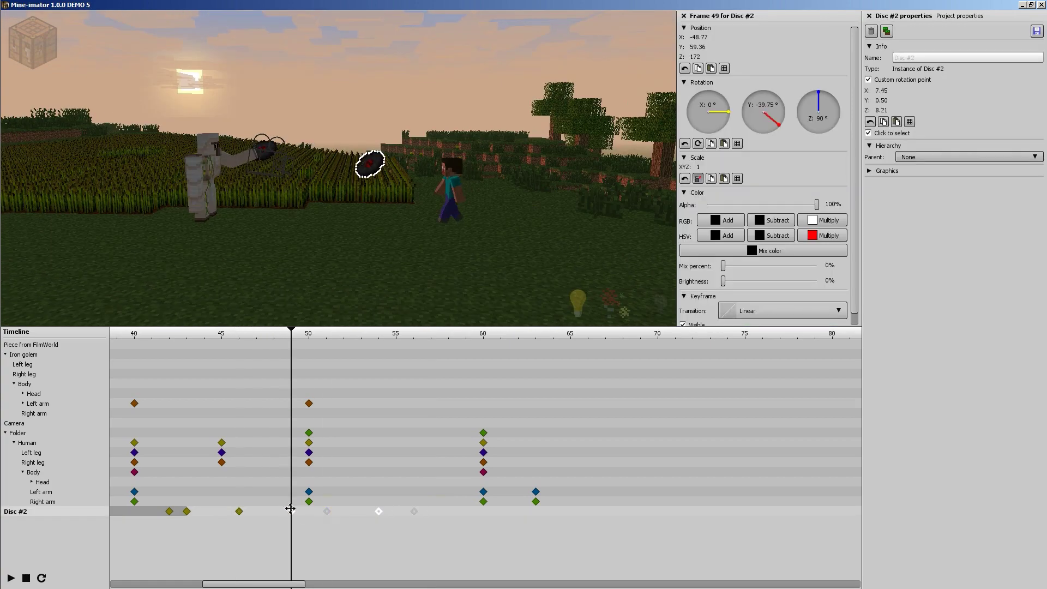
click(406, 516)
drag(378, 511, 346, 514)
Step: Replay the retimed throw from frames 42, 21 and 36 to check the disc's flight speed
drag(305, 338, 178, 342)
key(space)
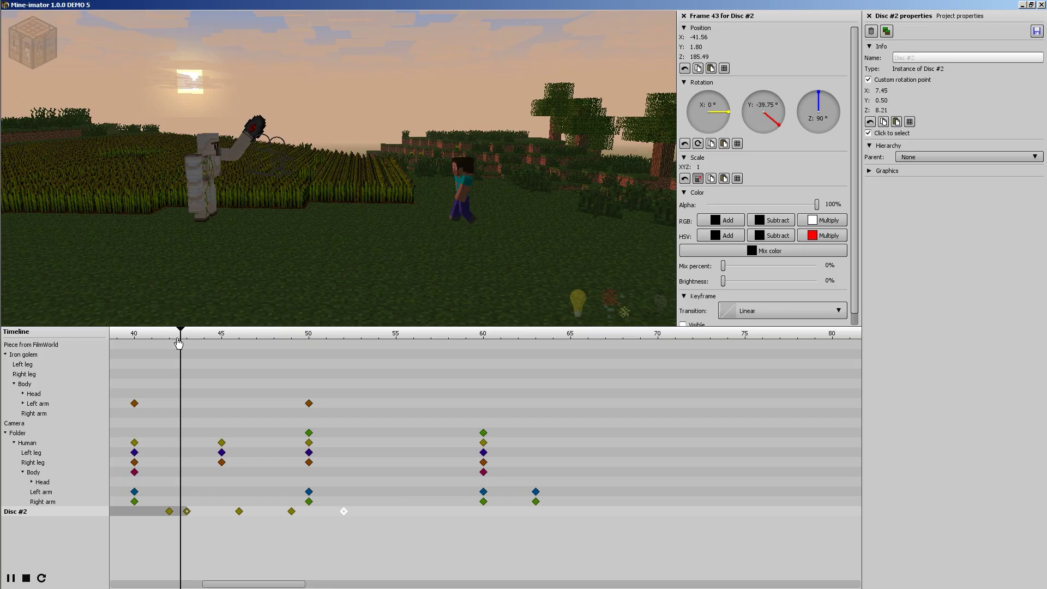
click(177, 343)
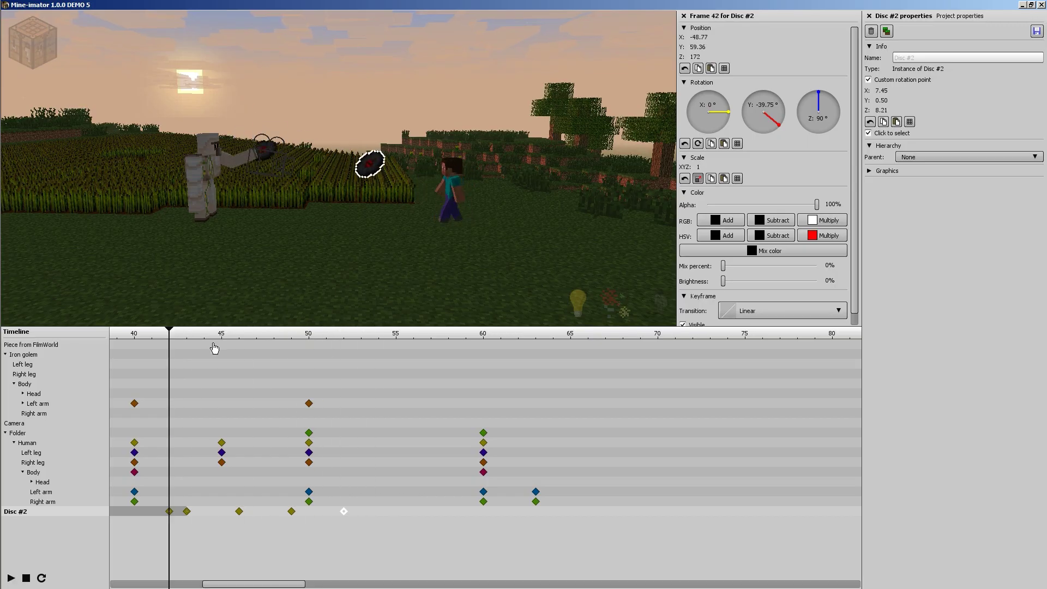
scroll(218, 346, down, 3)
drag(240, 339, 134, 338)
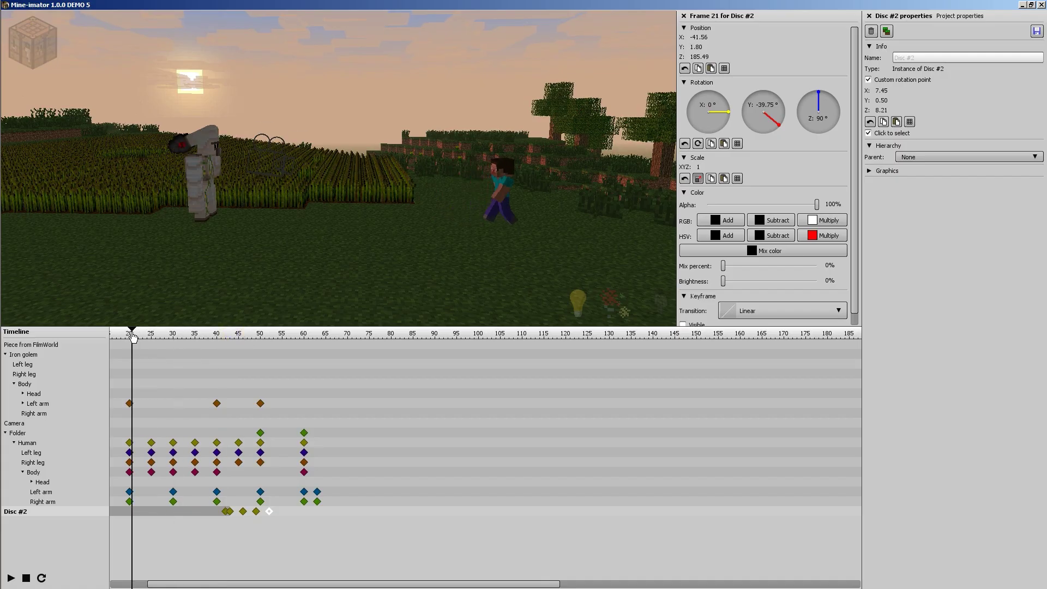
key(space)
click(135, 337)
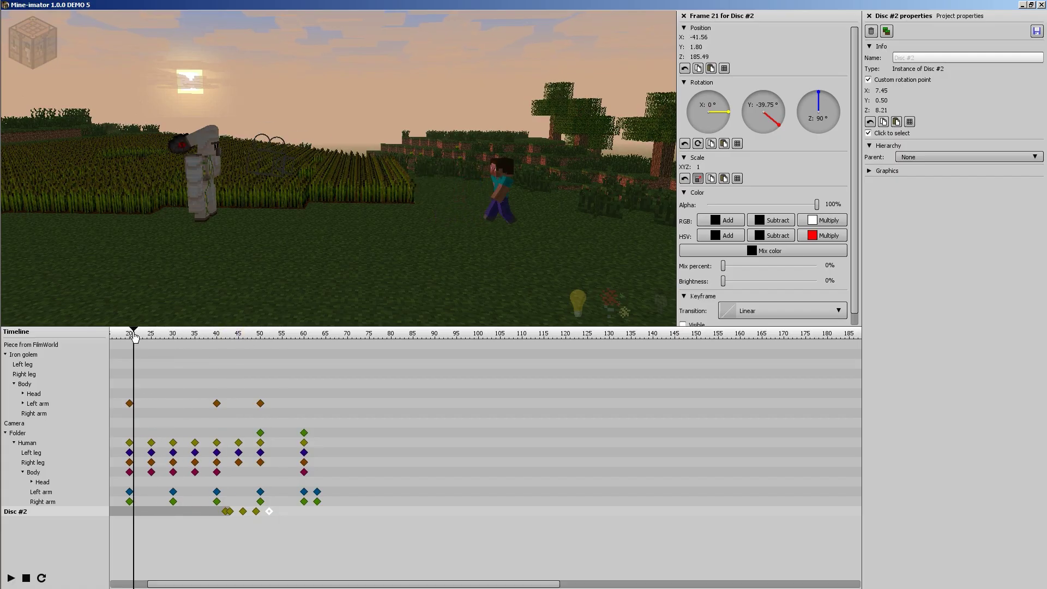
key(space)
key(space)
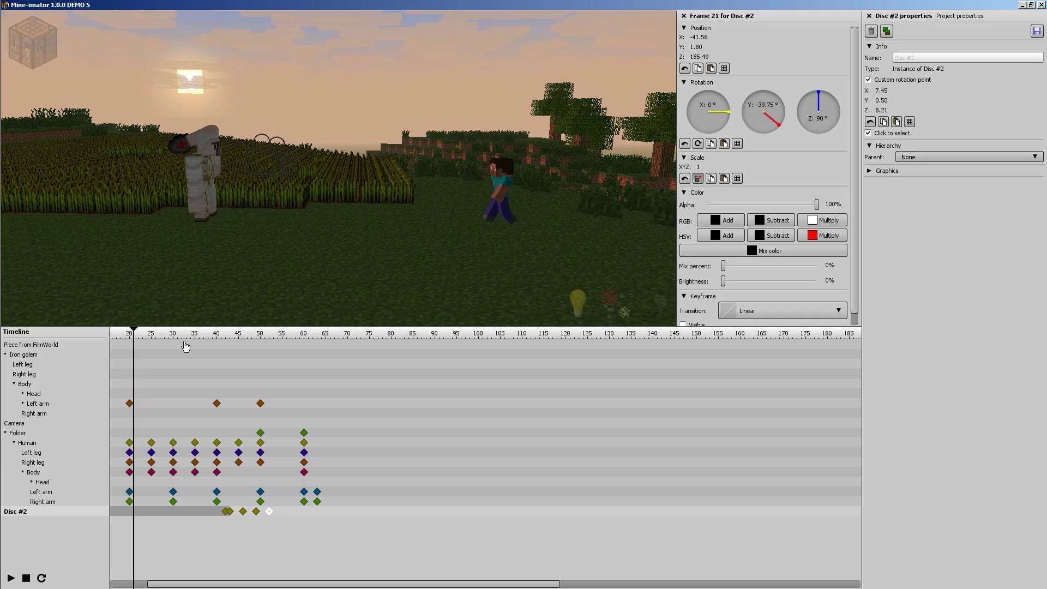
click(199, 335)
key(space)
click(205, 339)
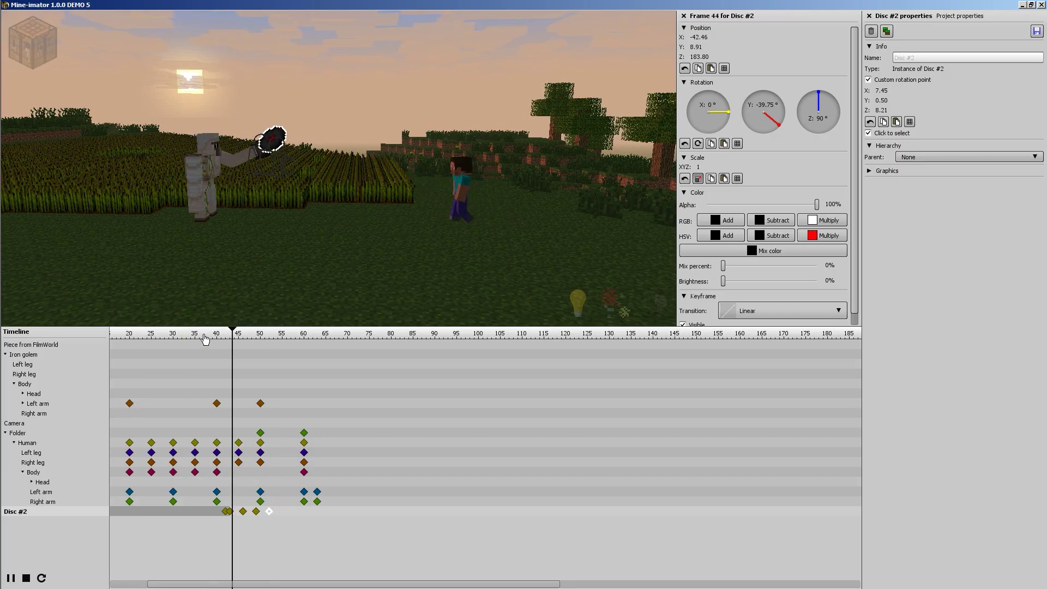
click(205, 339)
key(space)
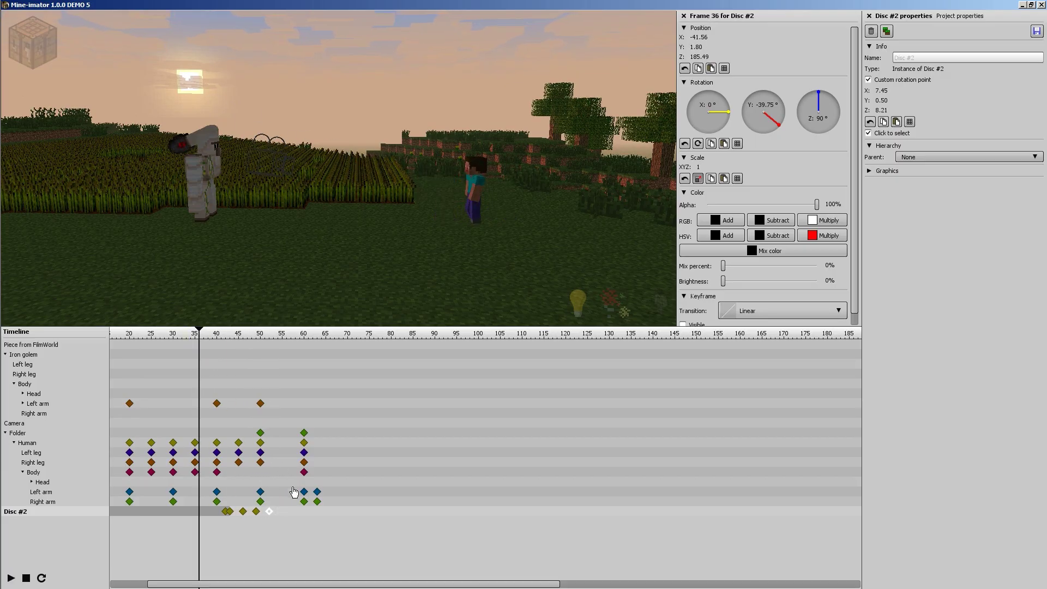
Step: Retime Disc #2's last three keyframes to frames 45, 48 and 53, and play back the flight
ctrl+scroll(283, 402, up, 5)
drag(281, 583, 260, 583)
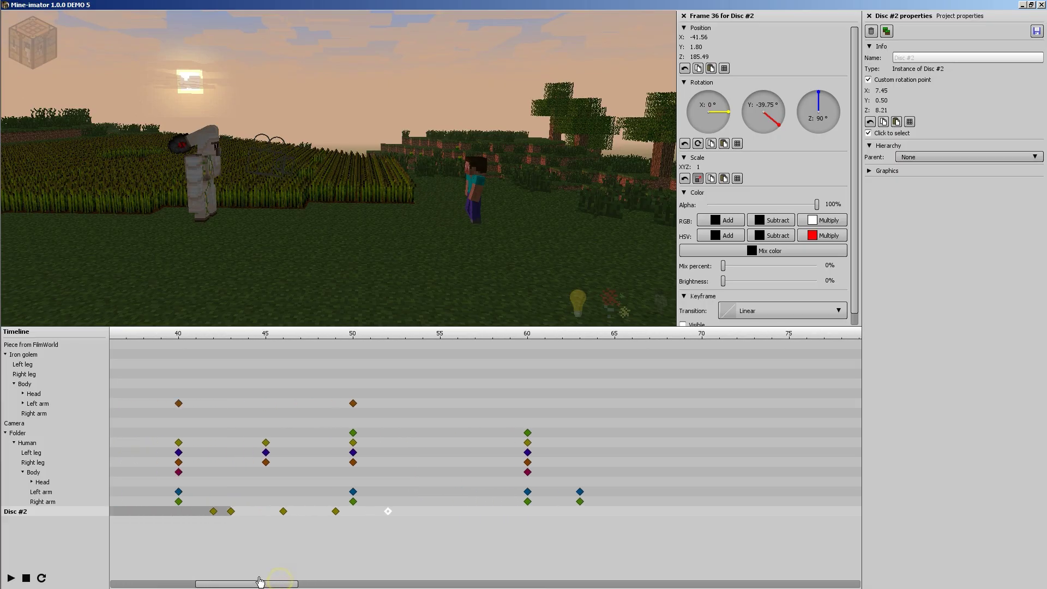
click(299, 512)
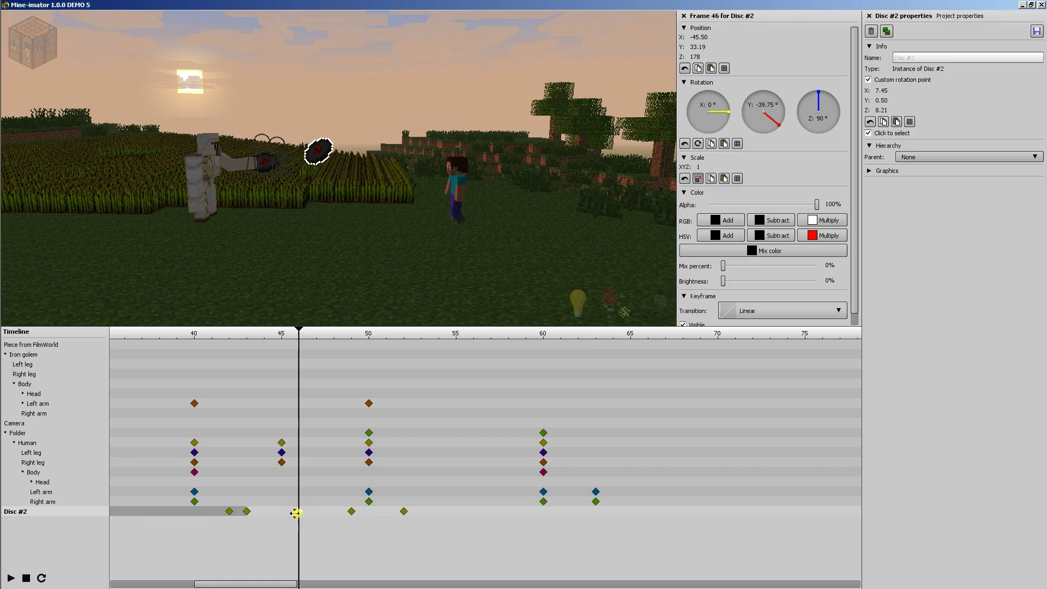
drag(295, 512, 285, 509)
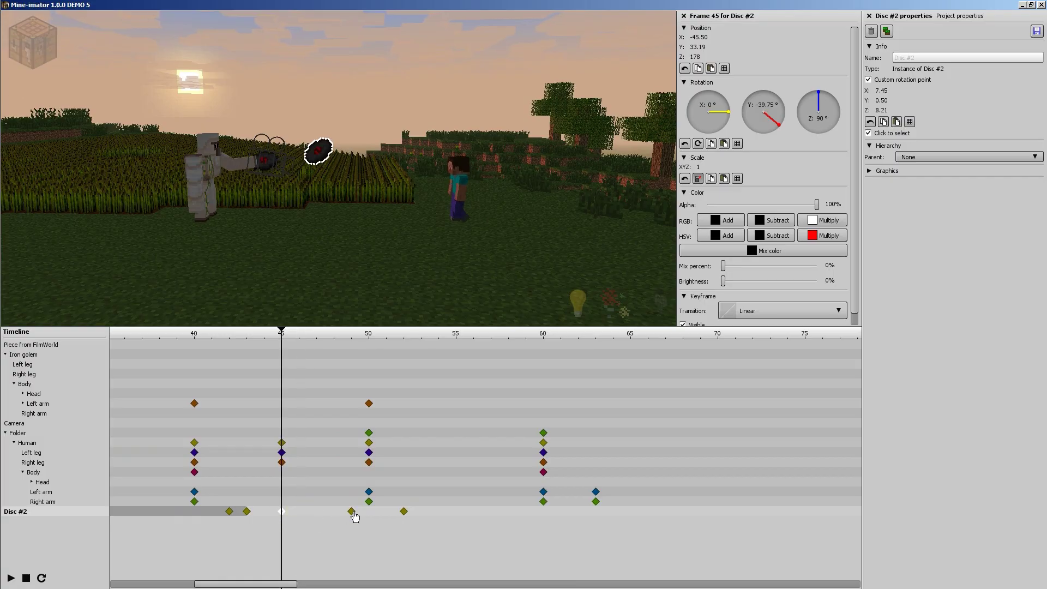
drag(351, 511, 328, 510)
drag(402, 512, 425, 512)
key(space)
key(space)
Step: Try the Ease out (quadratic) transition on Disc #2's frame 48 keyframe and replay the flight
click(335, 512)
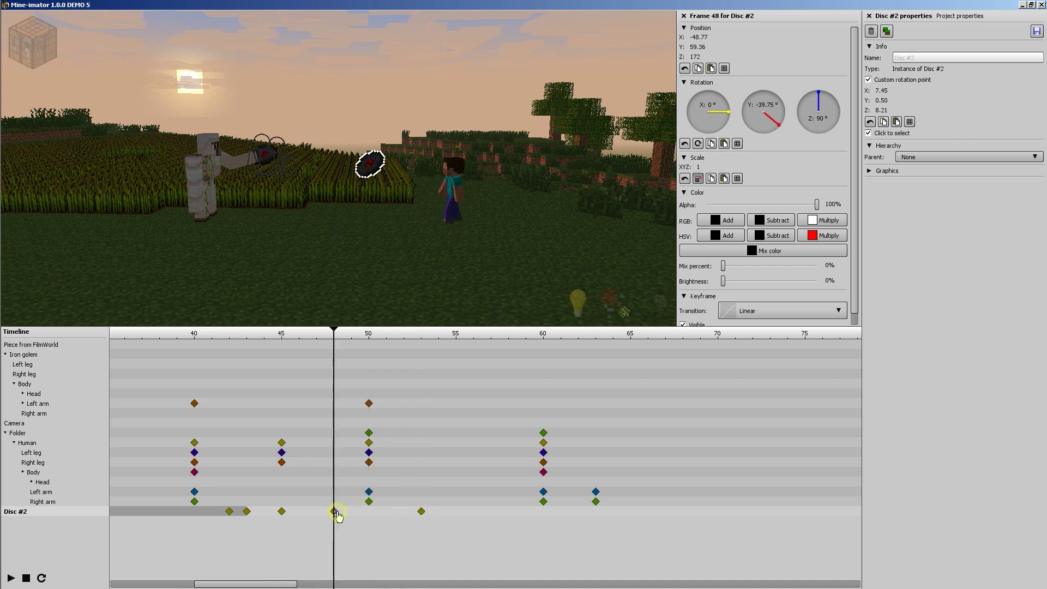
click(740, 310)
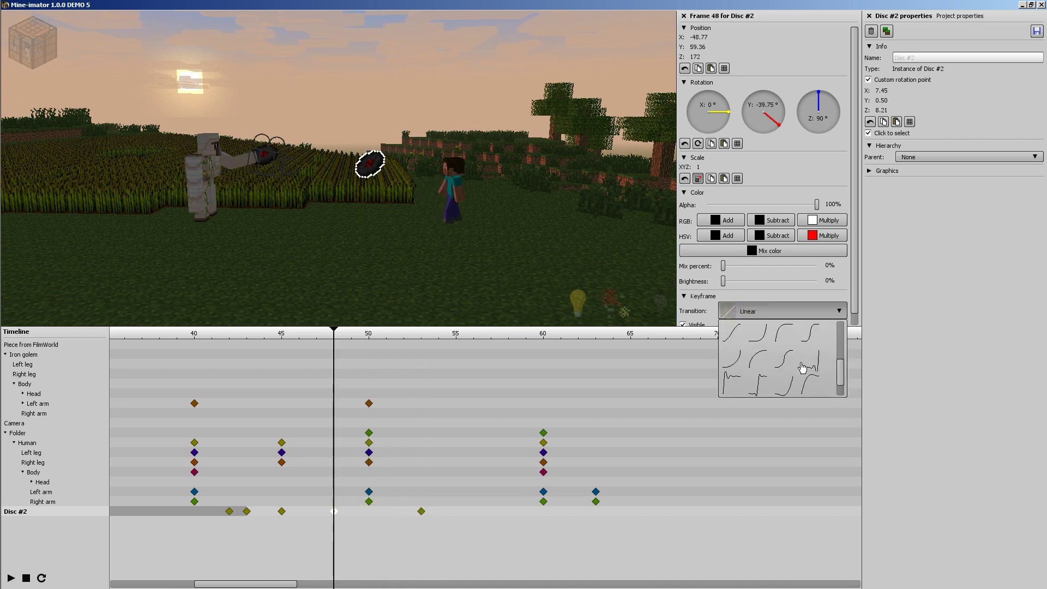
scroll(799, 360, up, 3)
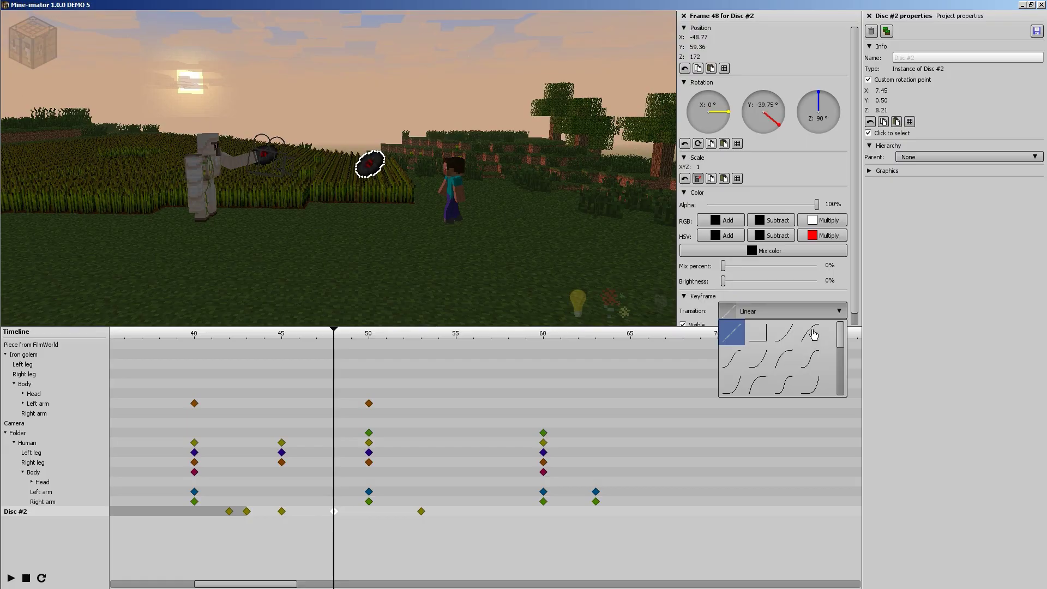
click(811, 331)
drag(358, 334, 235, 334)
key(space)
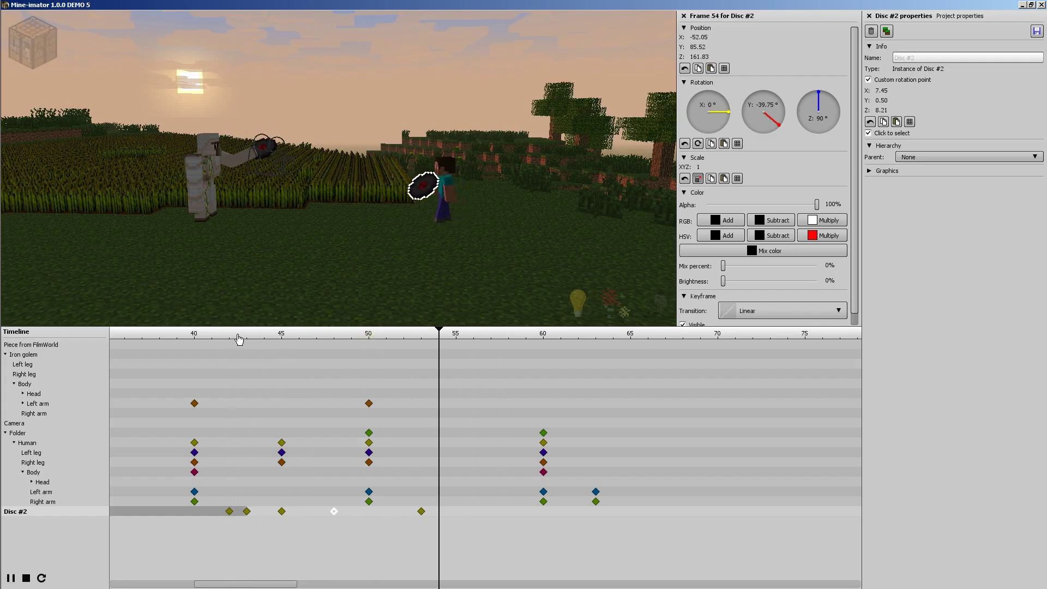
key(space)
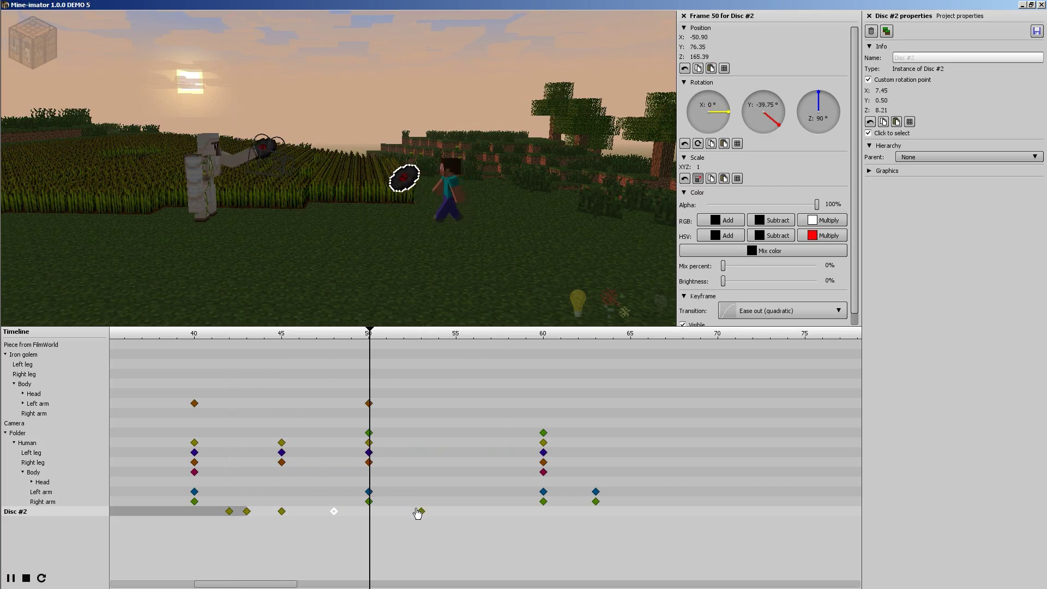
Step: Change the transition of Disc #2's frame 48 keyframe to Ease out (cubic) and replay from frame 45
click(334, 512)
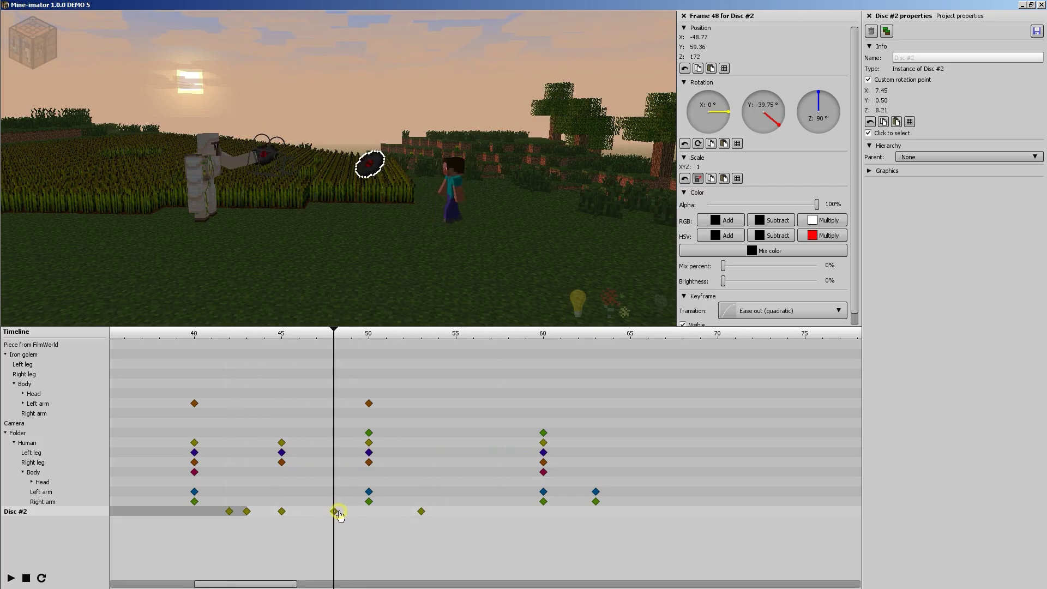
click(773, 315)
scroll(785, 366, down, 3)
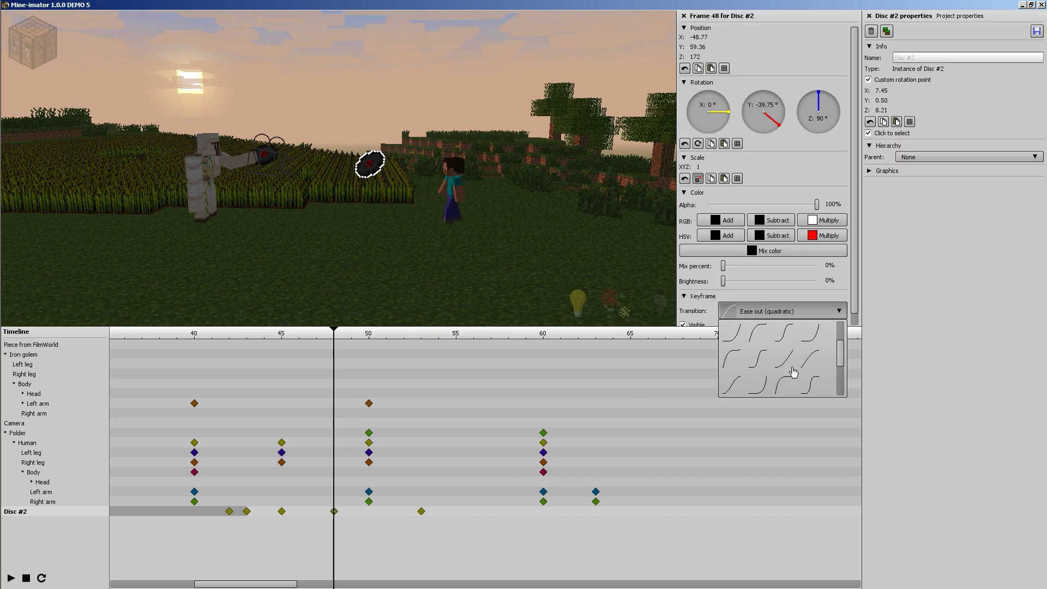
scroll(814, 376, up, 1)
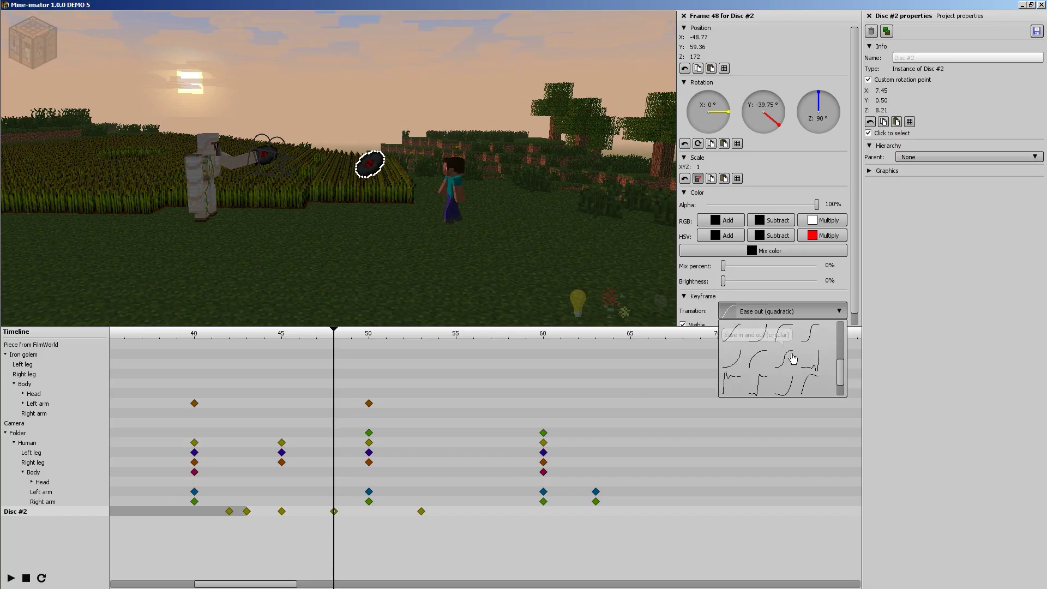
scroll(812, 362, up, 2)
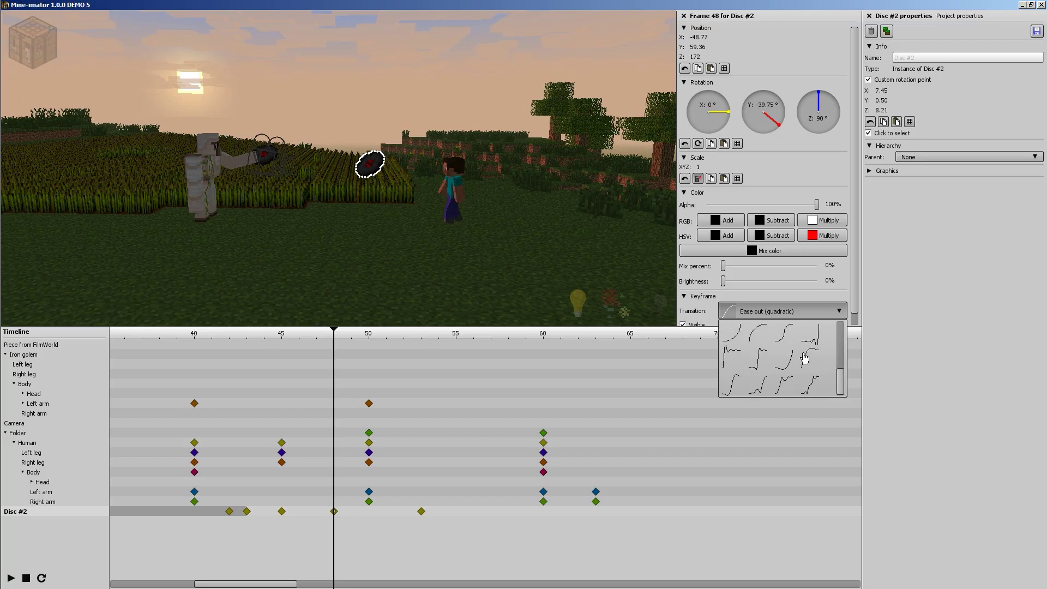
scroll(797, 367, up, 1)
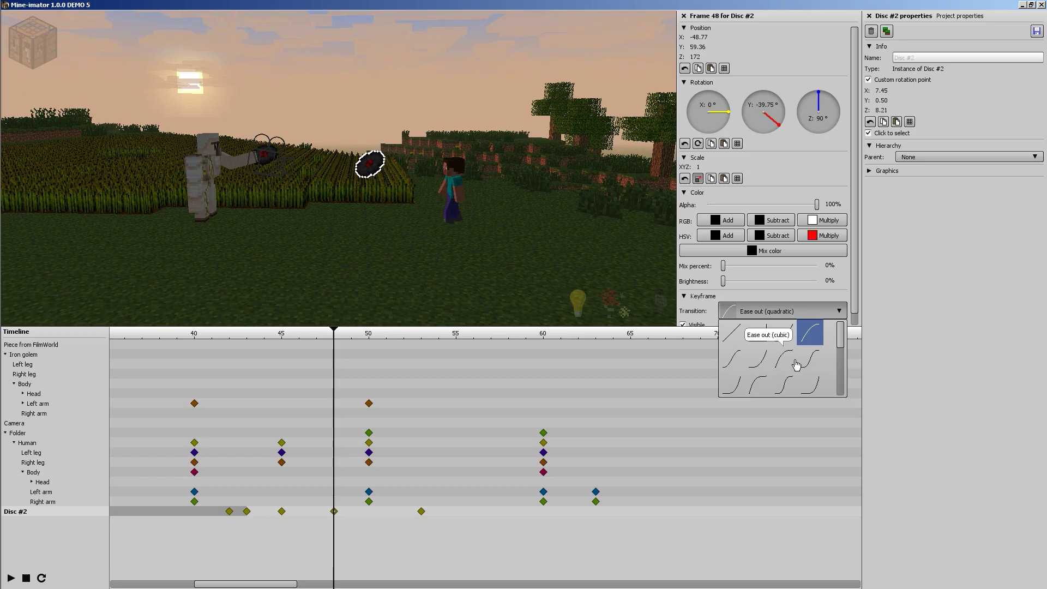
click(785, 357)
drag(333, 336, 282, 334)
key(space)
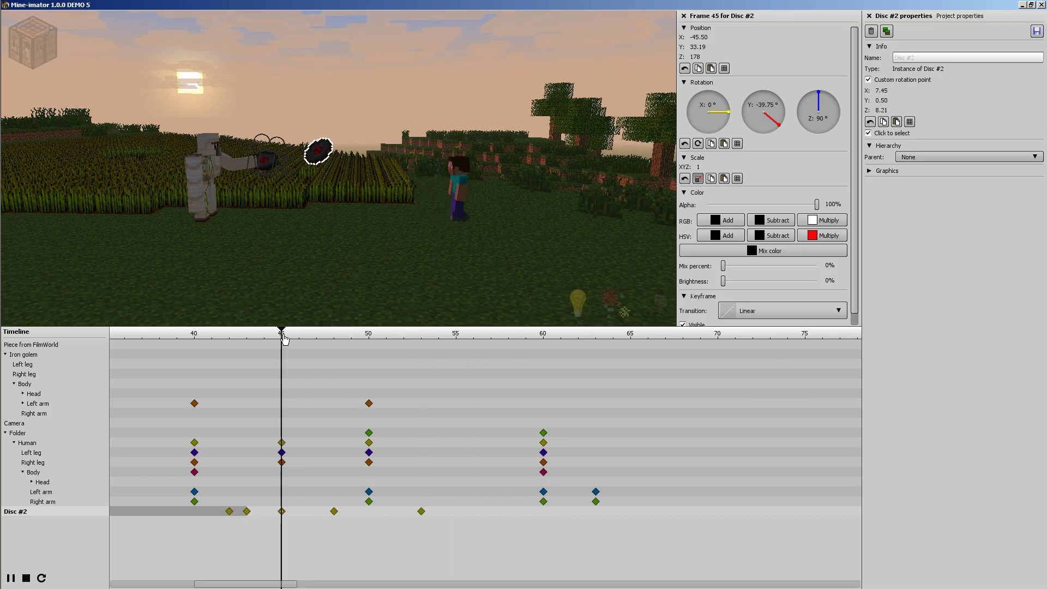
Step: Check the transition set on Disc #2's frame 48 keyframe and replay the golem's throw
key(space)
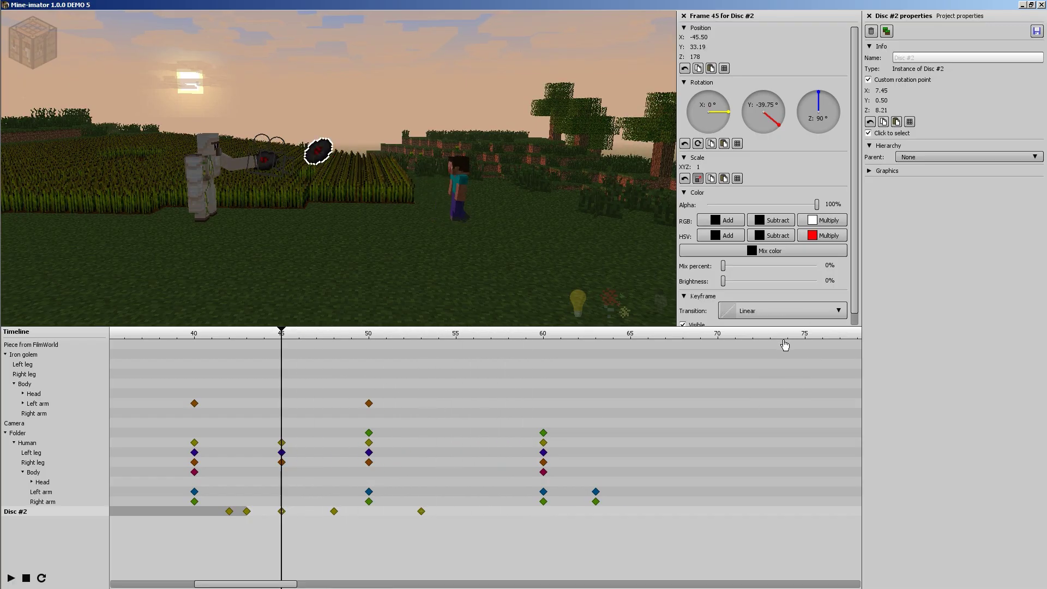
click(339, 512)
click(741, 311)
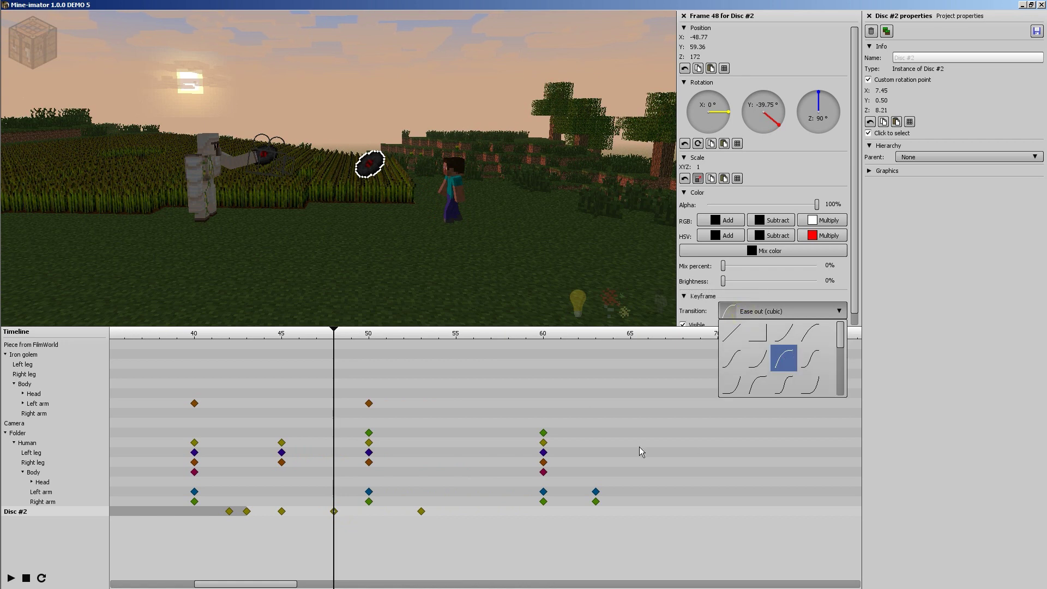
drag(306, 335, 228, 336)
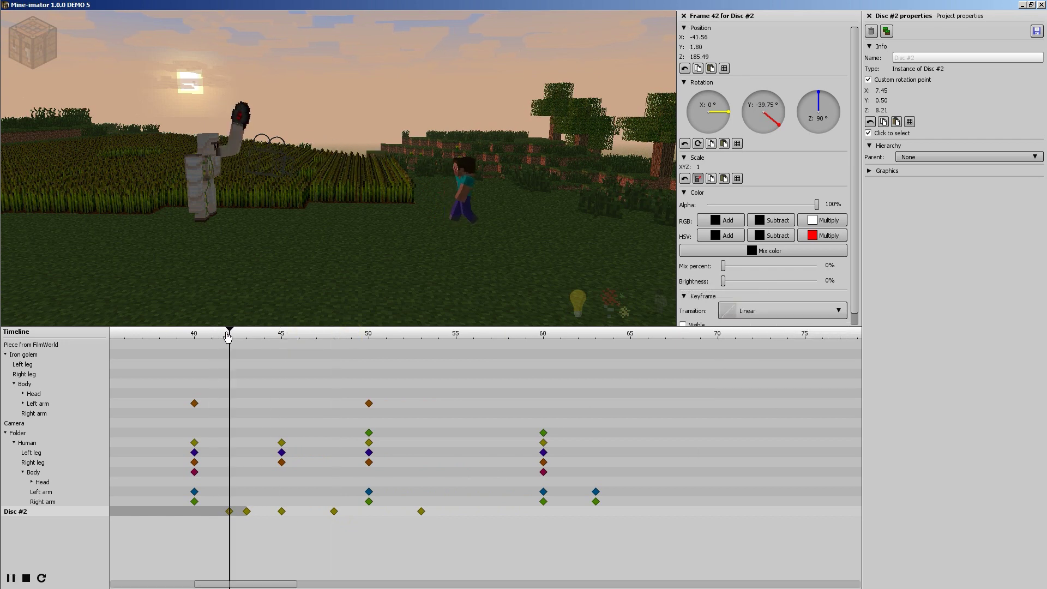
key(space)
key(space)
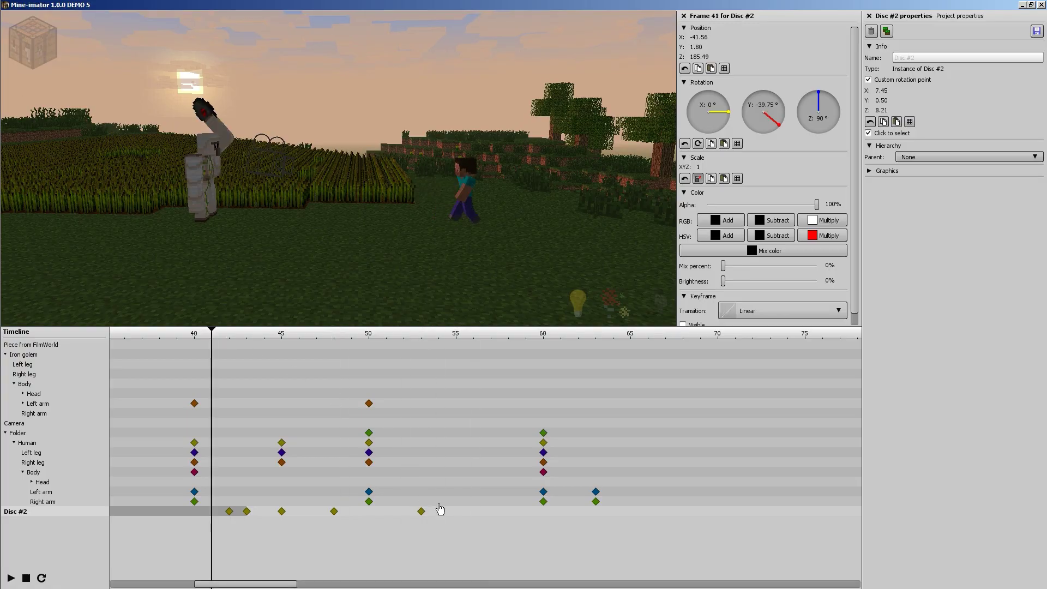
Step: Try moving Disc #2's last keyframe to frame 57 and replay the flight from frame 41
drag(421, 512, 494, 514)
drag(364, 335, 217, 334)
key(space)
key(space)
key(space)
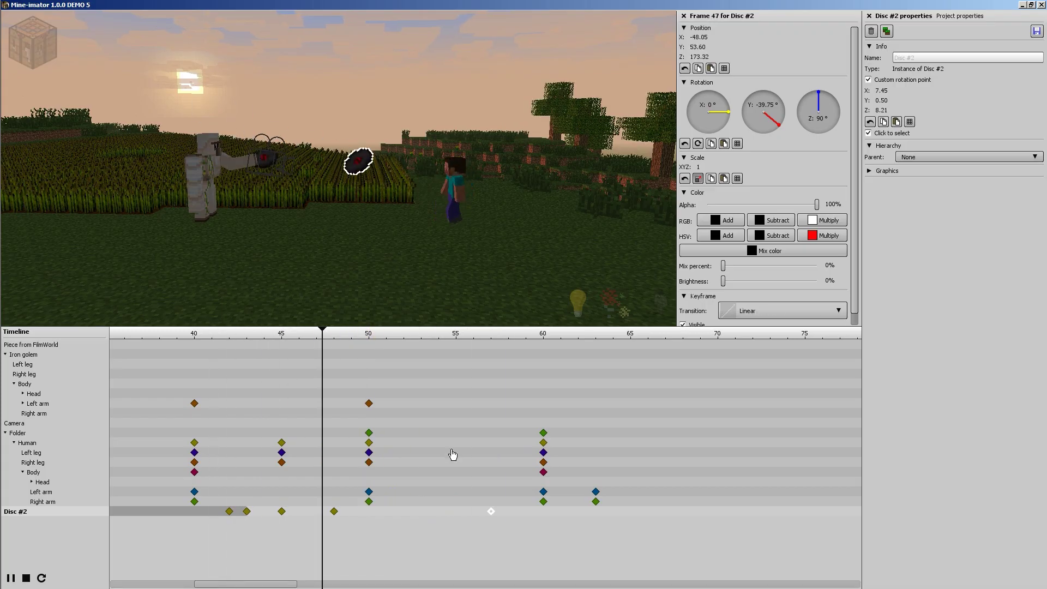
key(space)
Step: Move Disc #2's last keyframe to frame 54 and replay the flight from frame 43
drag(491, 512, 460, 504)
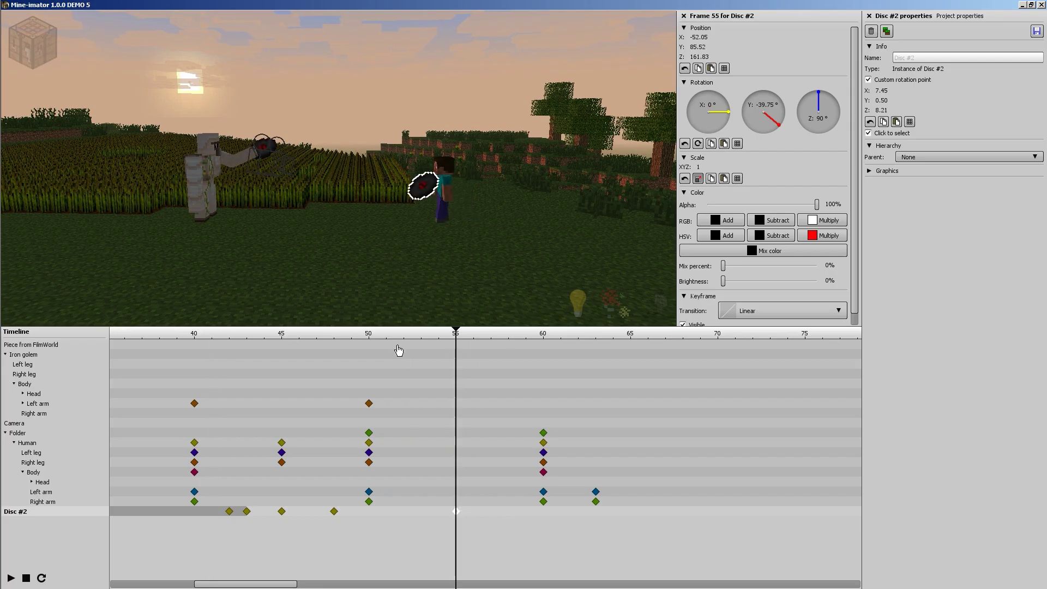
drag(390, 335, 242, 329)
key(space)
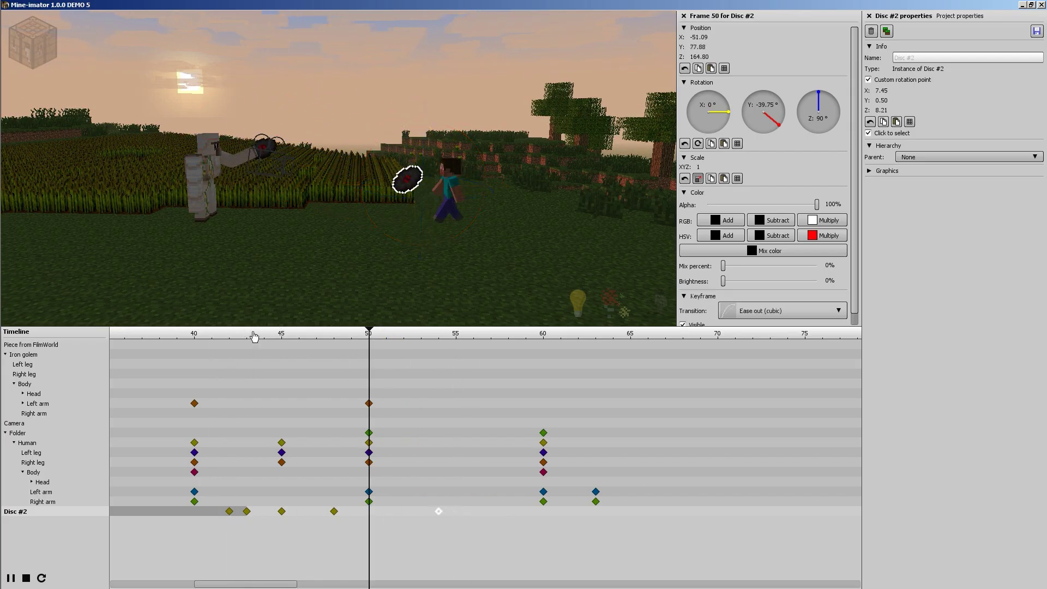
key(space)
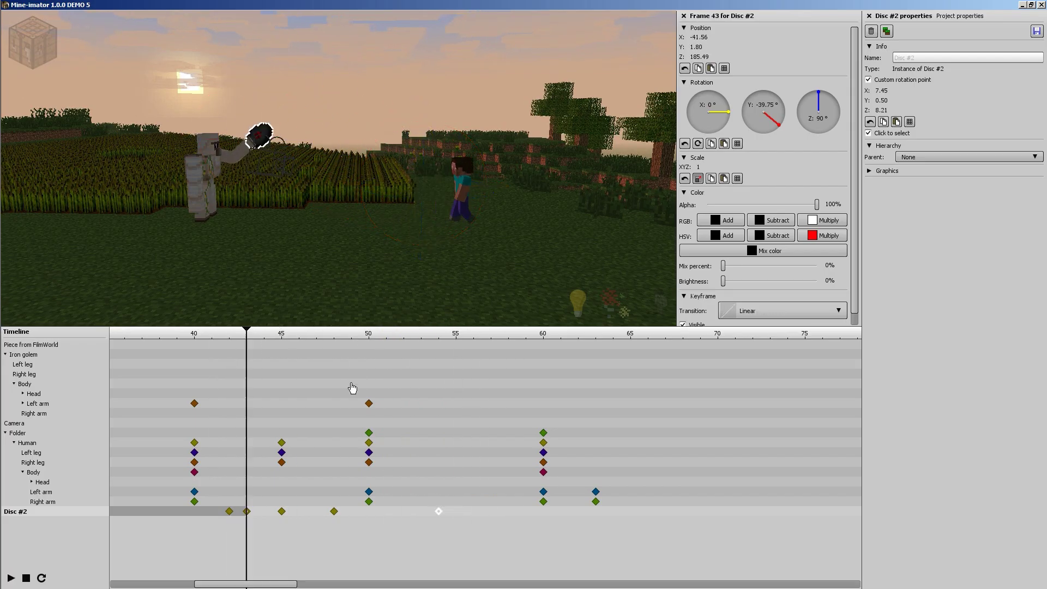
Step: Shift the human's last two pairs of arm keyframes to frames 52 and 55 and scrub through the catch
drag(472, 334, 439, 398)
drag(615, 489, 400, 493)
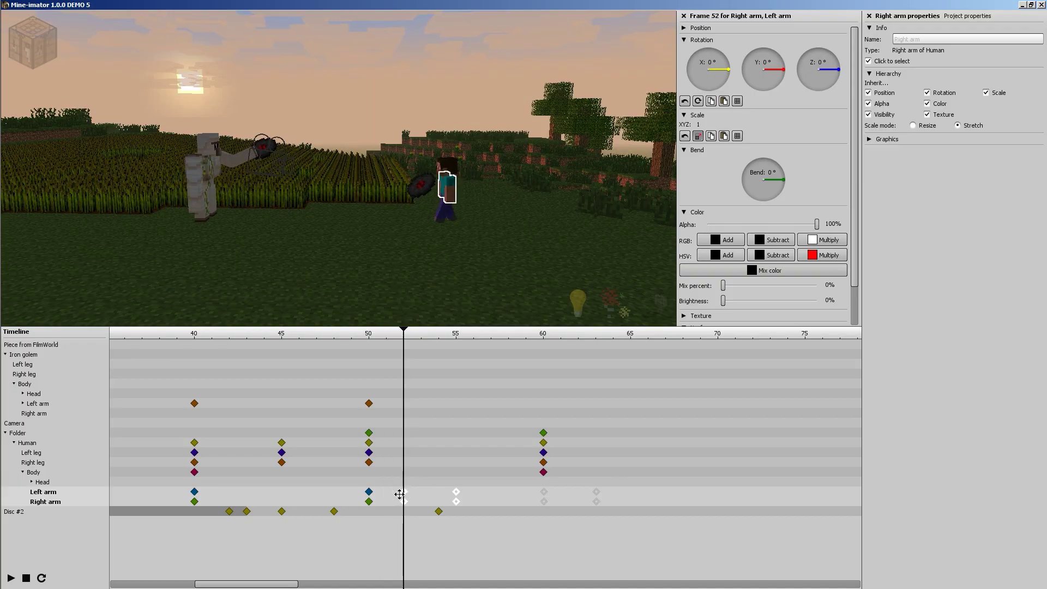
drag(392, 342, 438, 385)
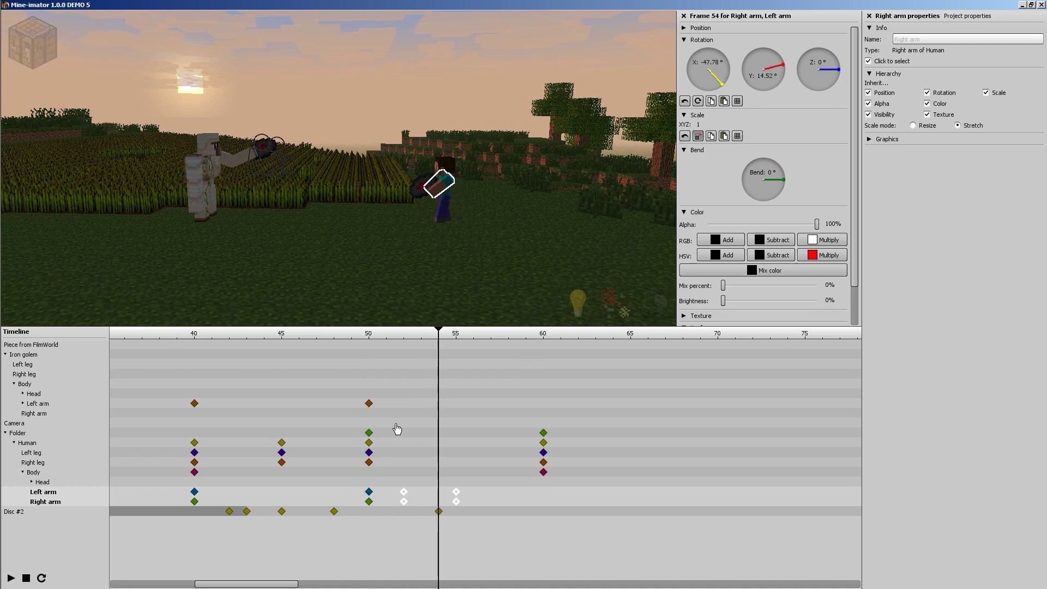
drag(375, 342, 406, 363)
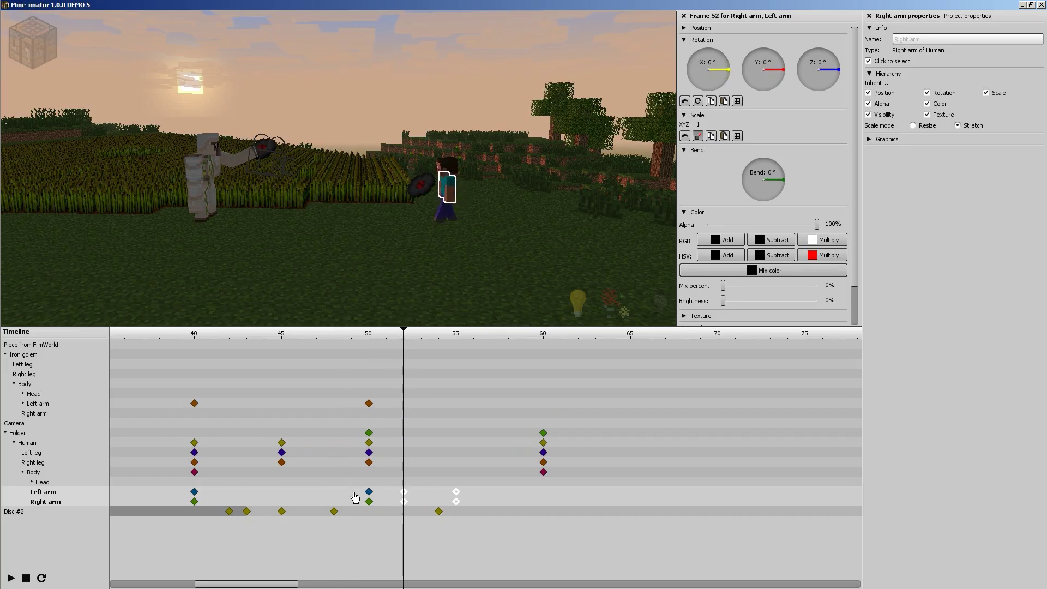
Step: Delete the human's left and right arm keyframes at frame 52 and scrub through the arms' rise
drag(388, 486, 363, 505)
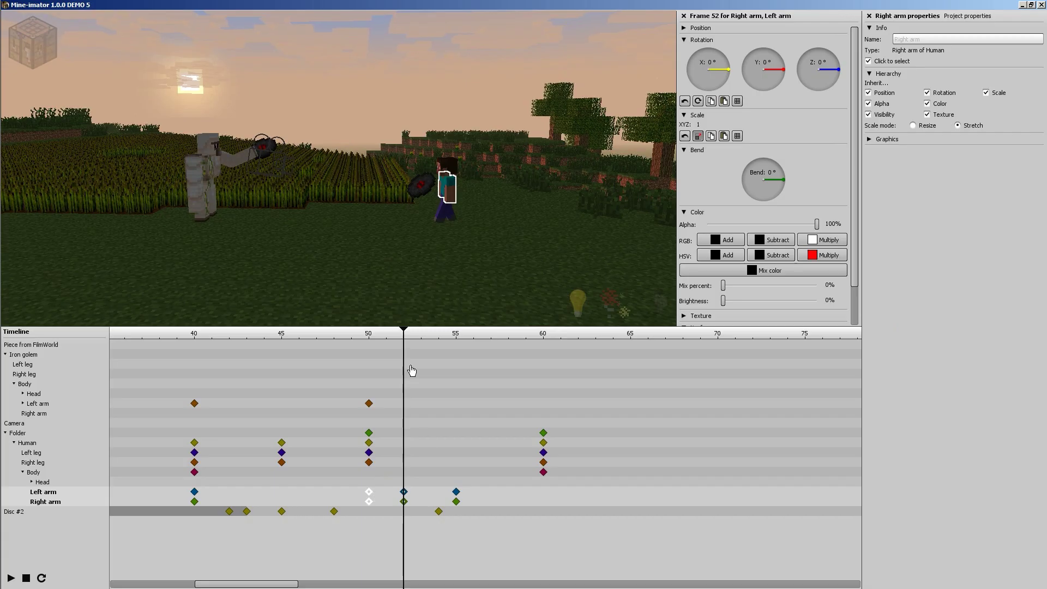
drag(417, 507, 387, 486)
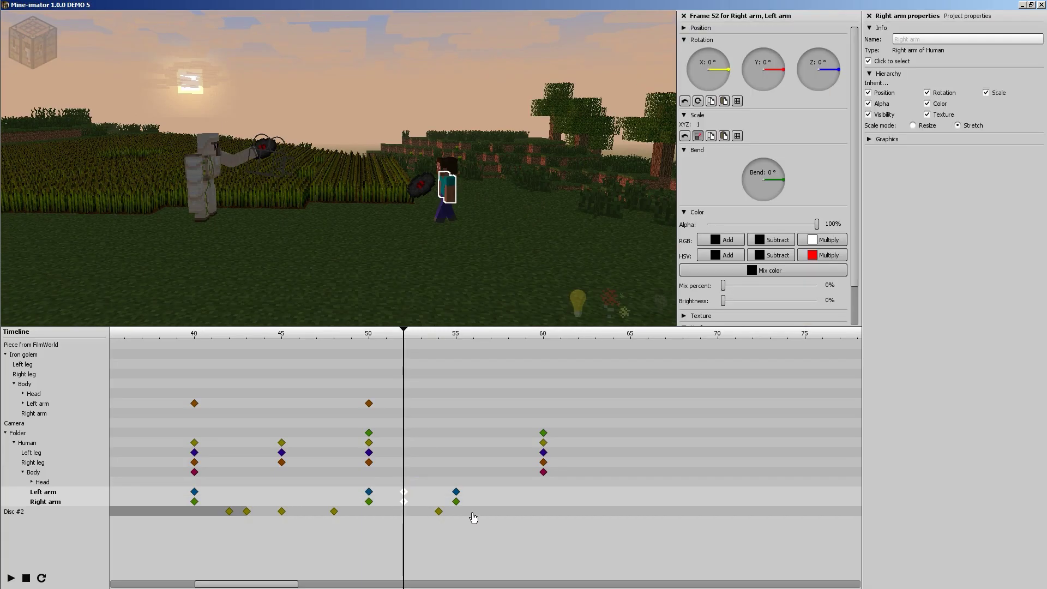
key(Delete)
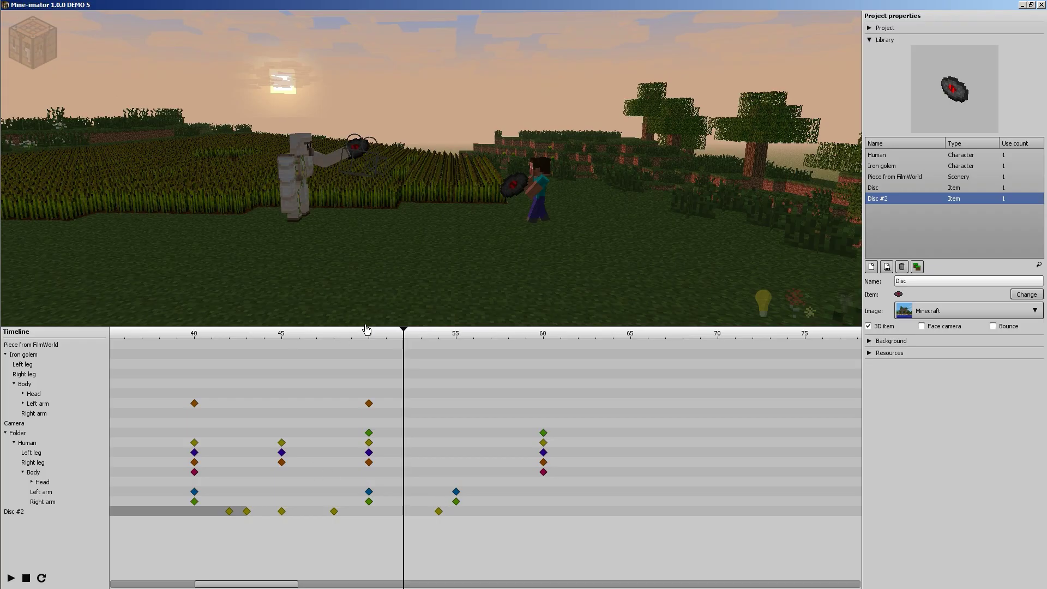
drag(366, 330, 318, 357)
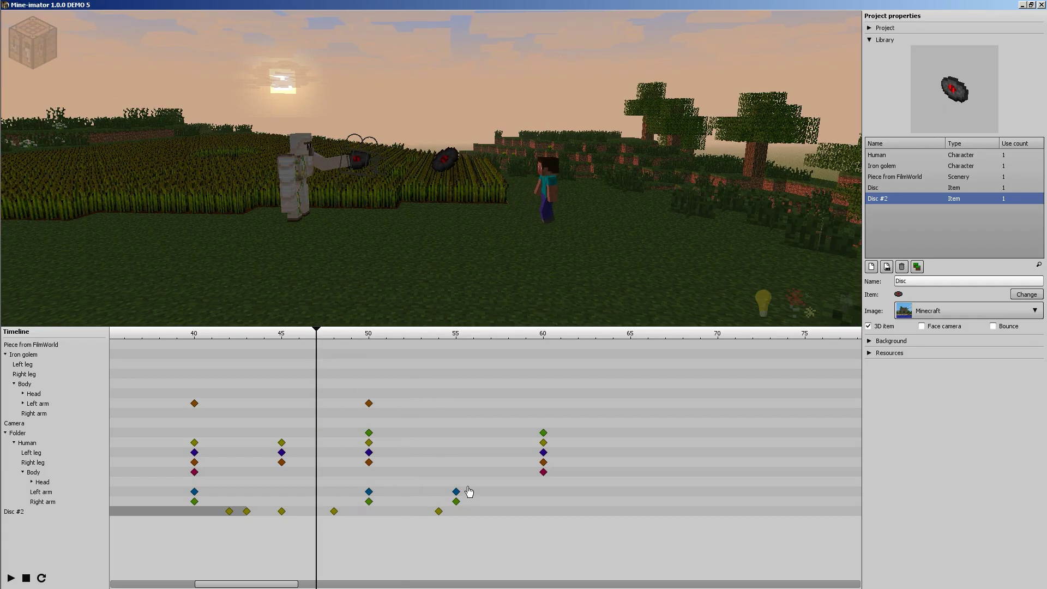
Step: Move the last keyframes of both human arms to frame 53 and play back the catch
drag(450, 510, 415, 488)
drag(413, 342, 204, 357)
key(space)
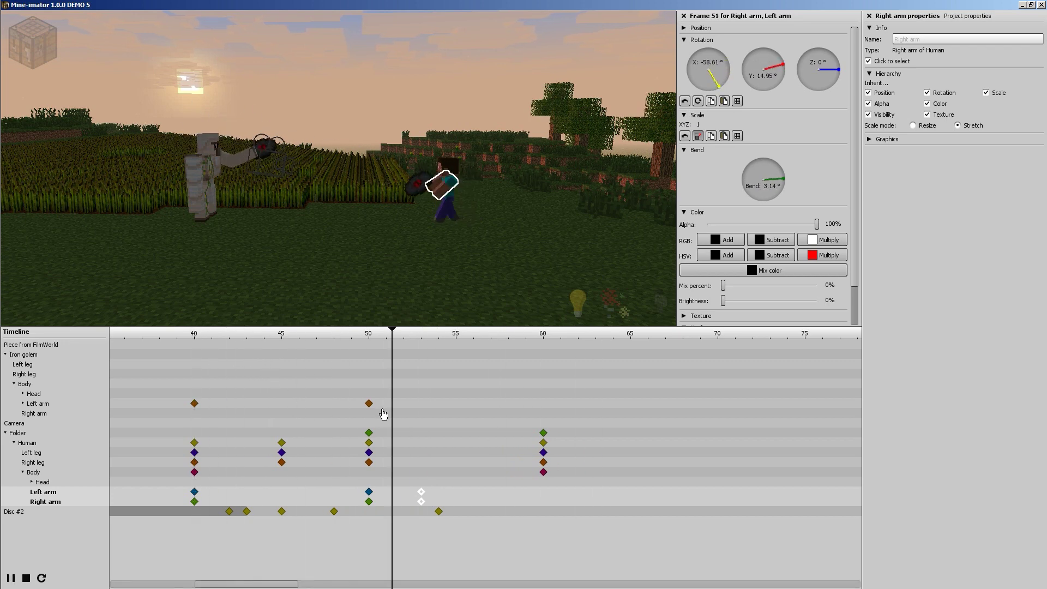
key(space)
drag(343, 337, 451, 333)
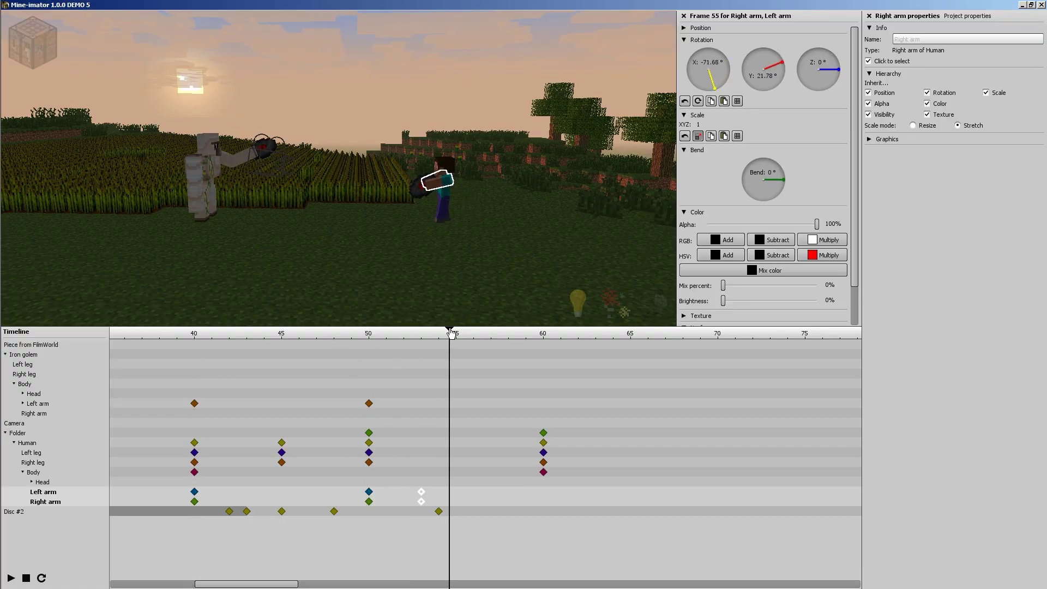
Step: Try the last keyframes of both human arms at frame 54 and replay the catch from frame 44
click(438, 509)
click(420, 501)
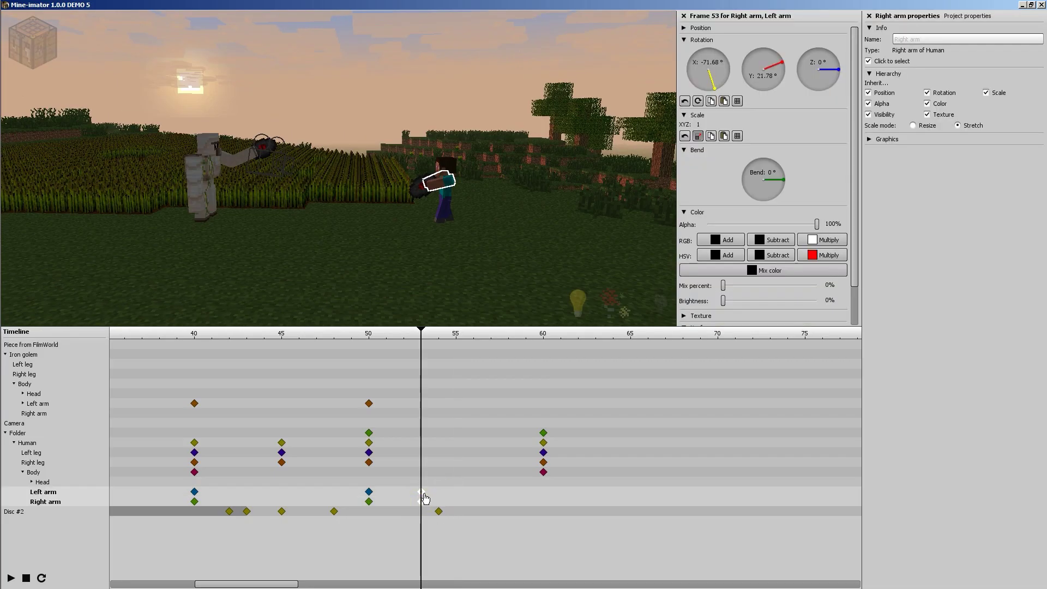
drag(424, 495, 437, 495)
drag(428, 336, 271, 329)
key(space)
key(space)
key(space)
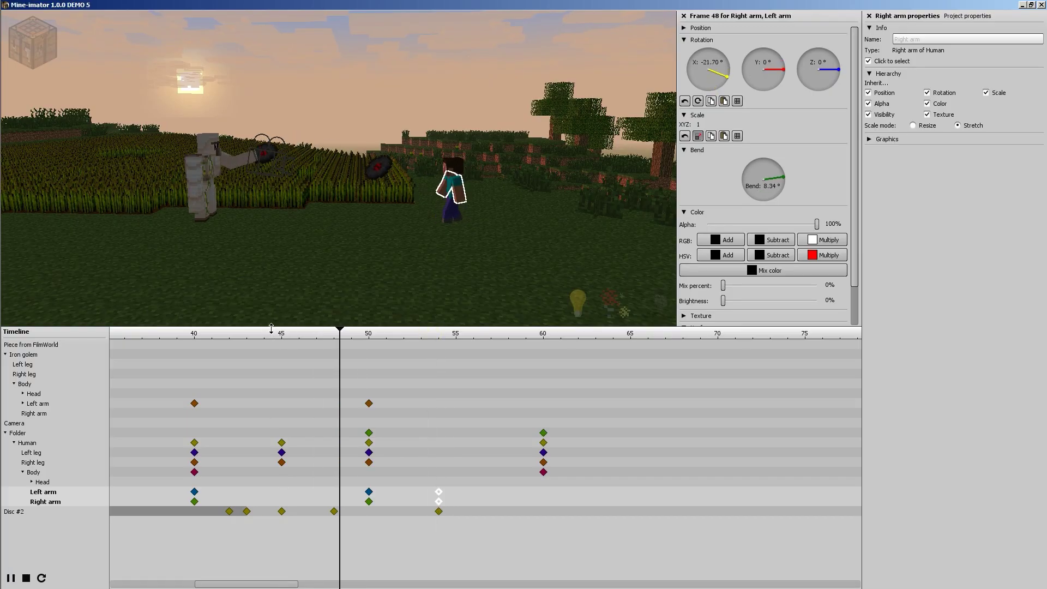
key(space)
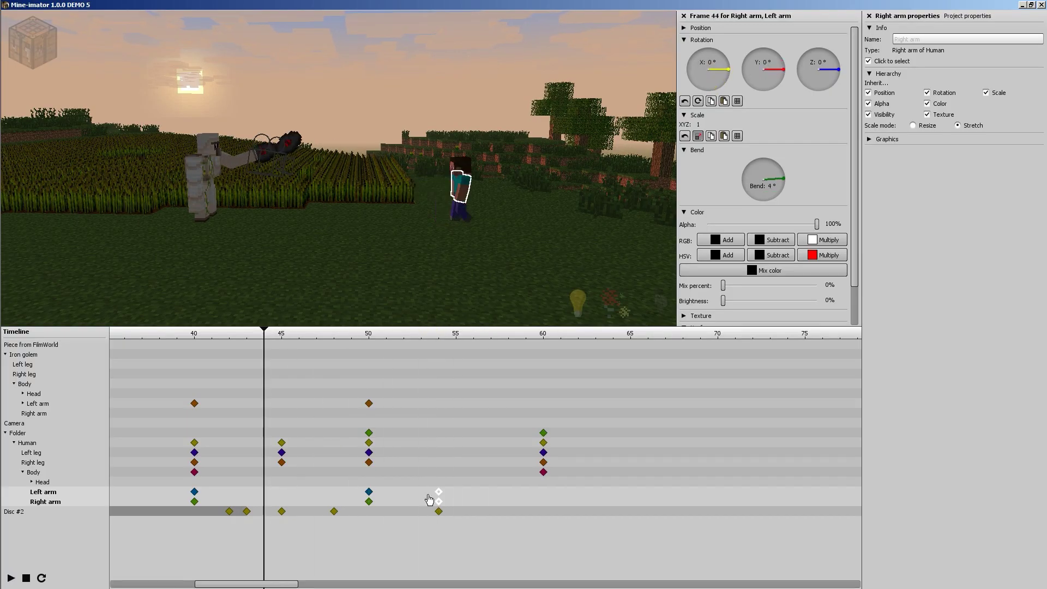
Step: Return the last keyframes of both human arms to frame 53, replay from frame 44 and scrub to frame 56
shift+click(438, 510)
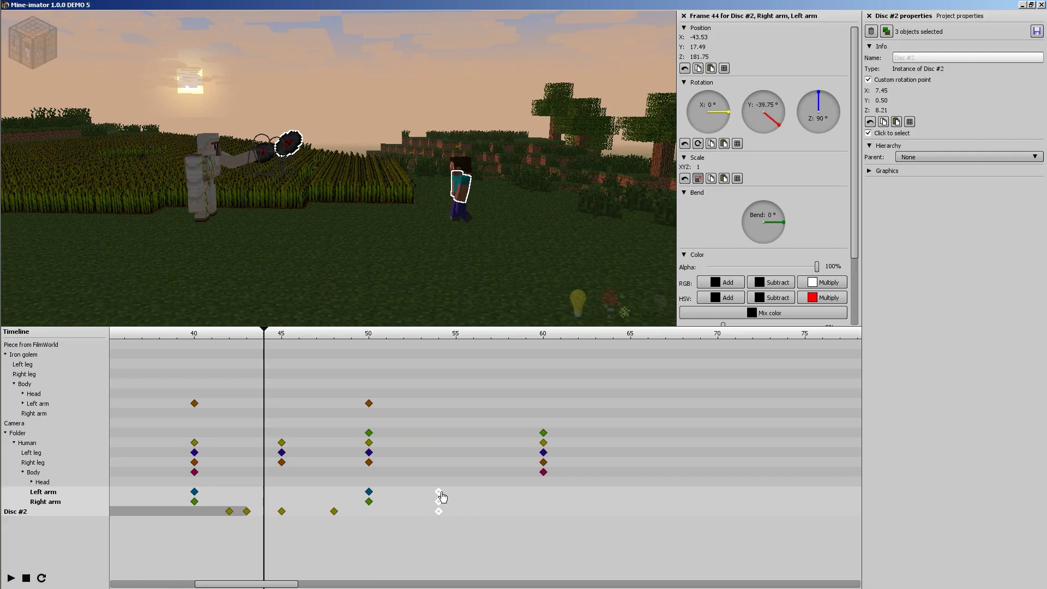
drag(469, 491, 435, 505)
drag(439, 493, 422, 490)
drag(391, 337, 267, 340)
key(space)
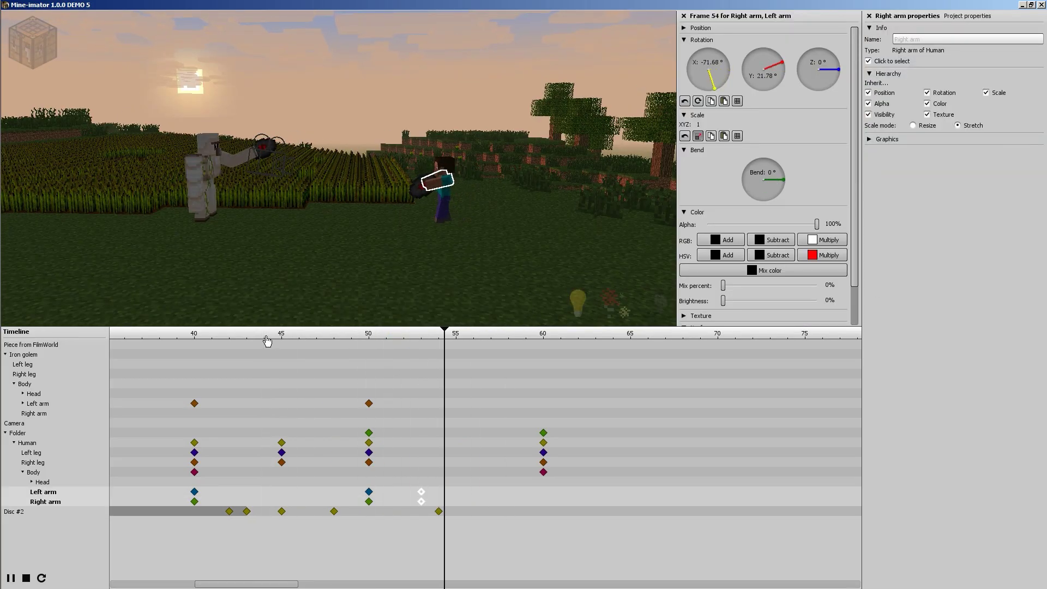
key(space)
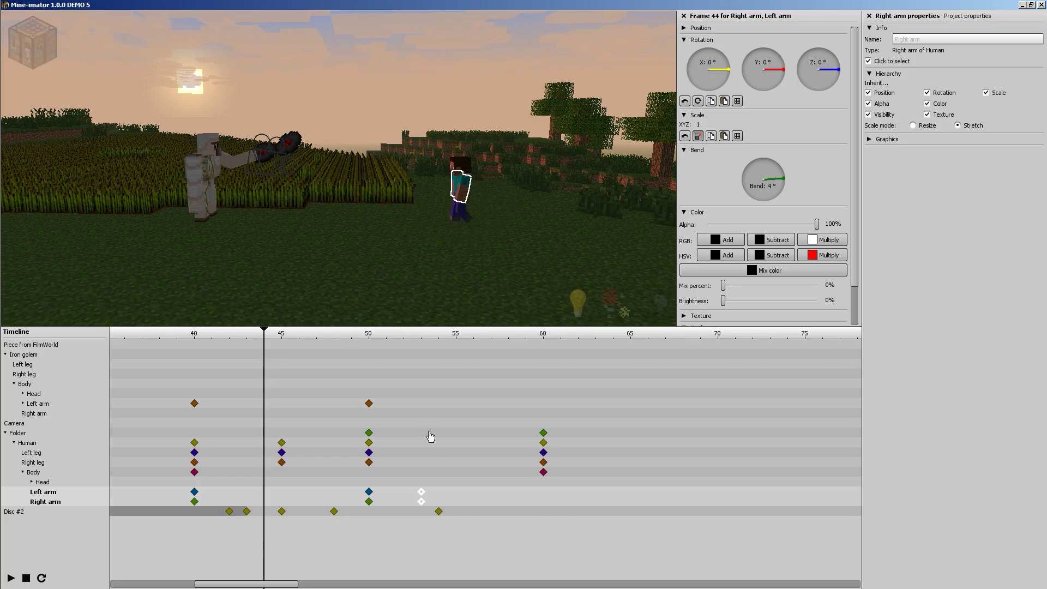
drag(264, 335, 476, 356)
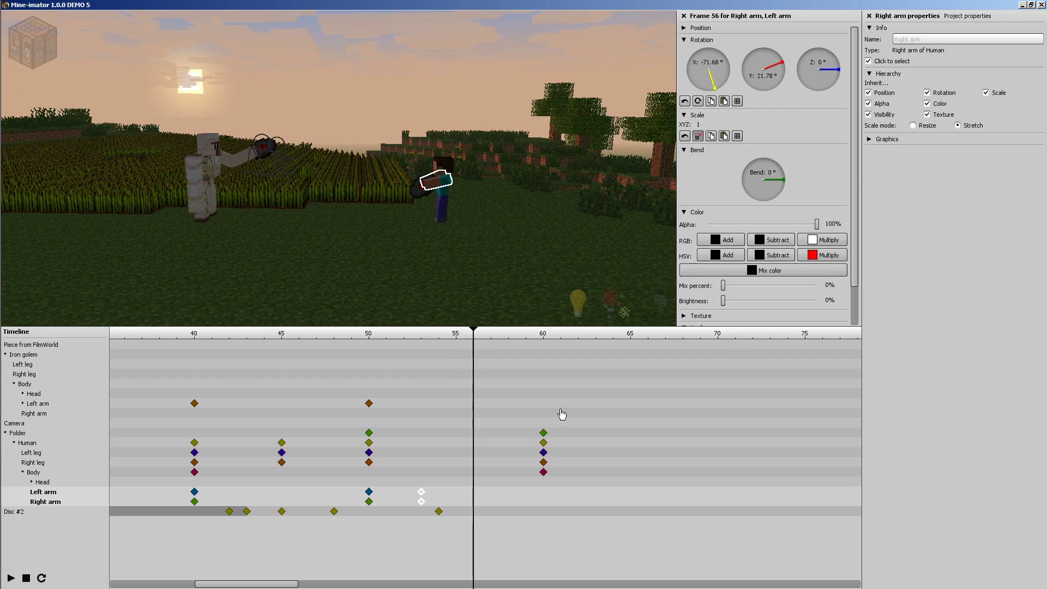
Step: Duplicate Disc #2 and delete all of the duplicate's keyframes except the one at frame 54
click(24, 512)
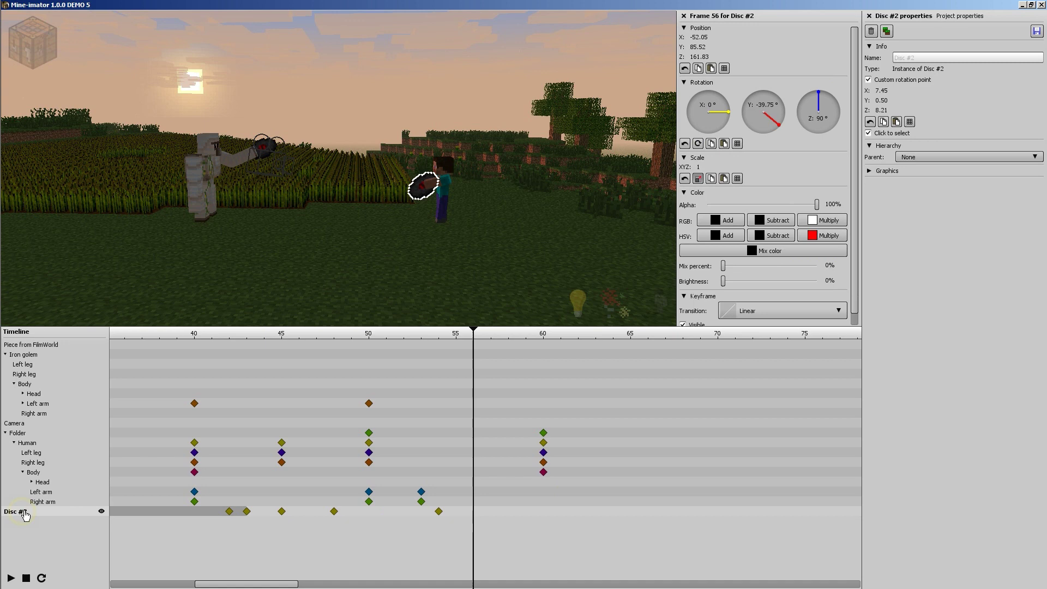
click(886, 33)
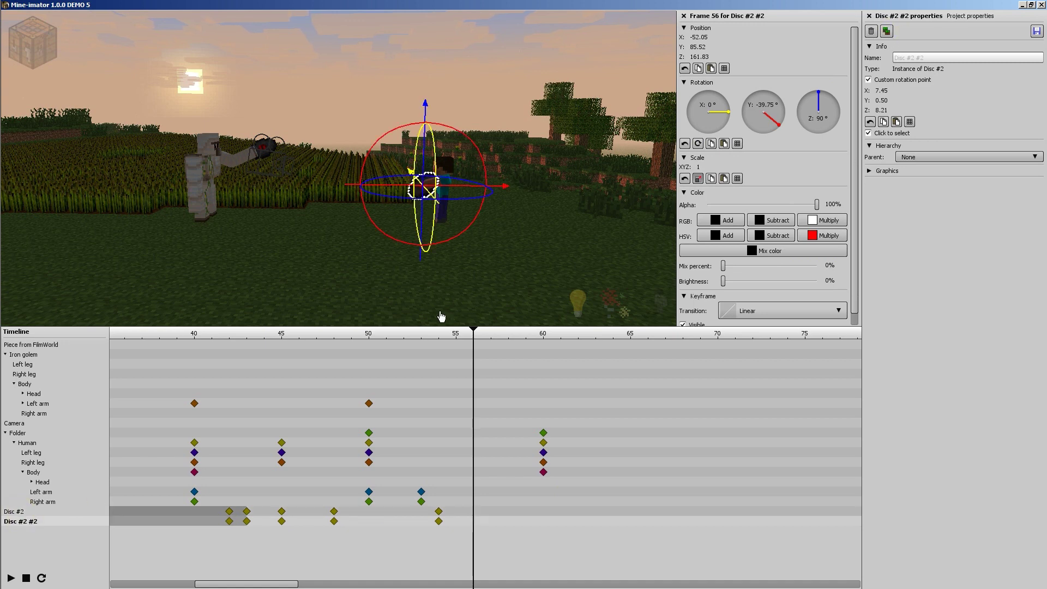
click(438, 521)
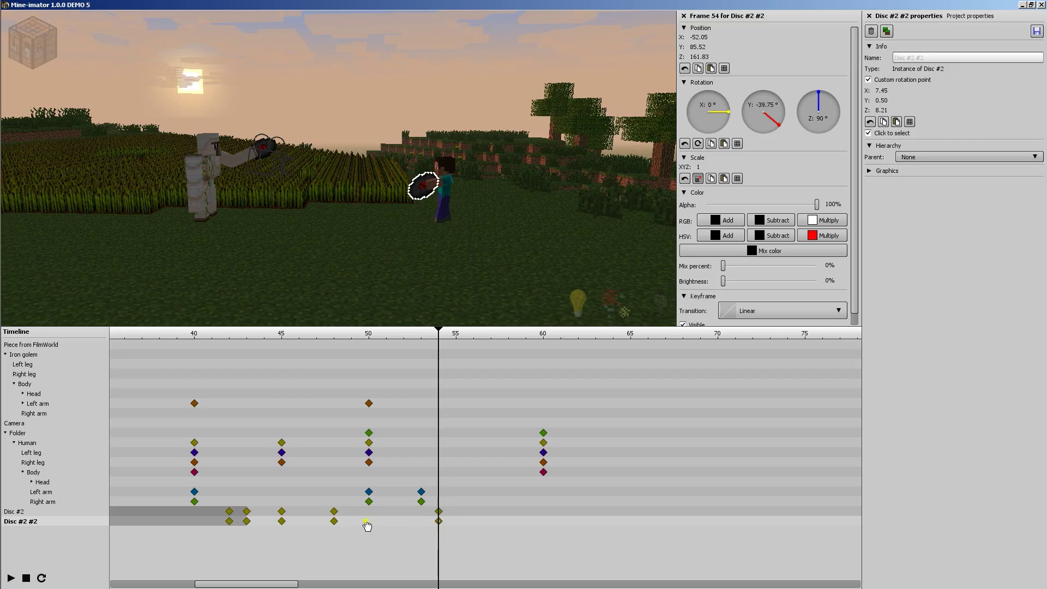
drag(367, 525, 221, 533)
key(Delete)
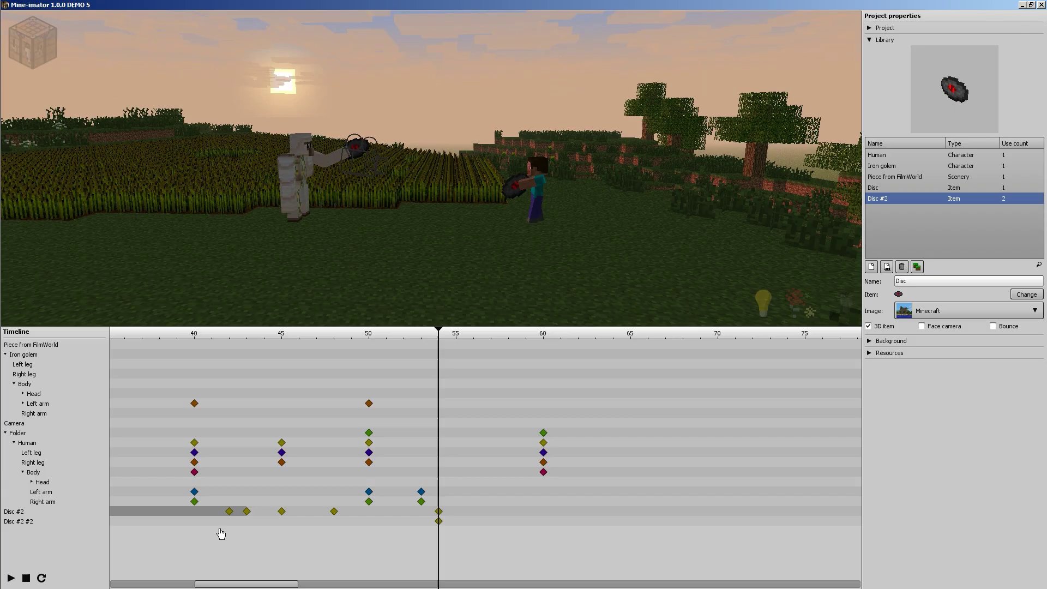
Step: Add a hidden keyframe at frame 53 to the duplicate disc, and try hiding the original Disc #2 at frame 54
click(424, 523)
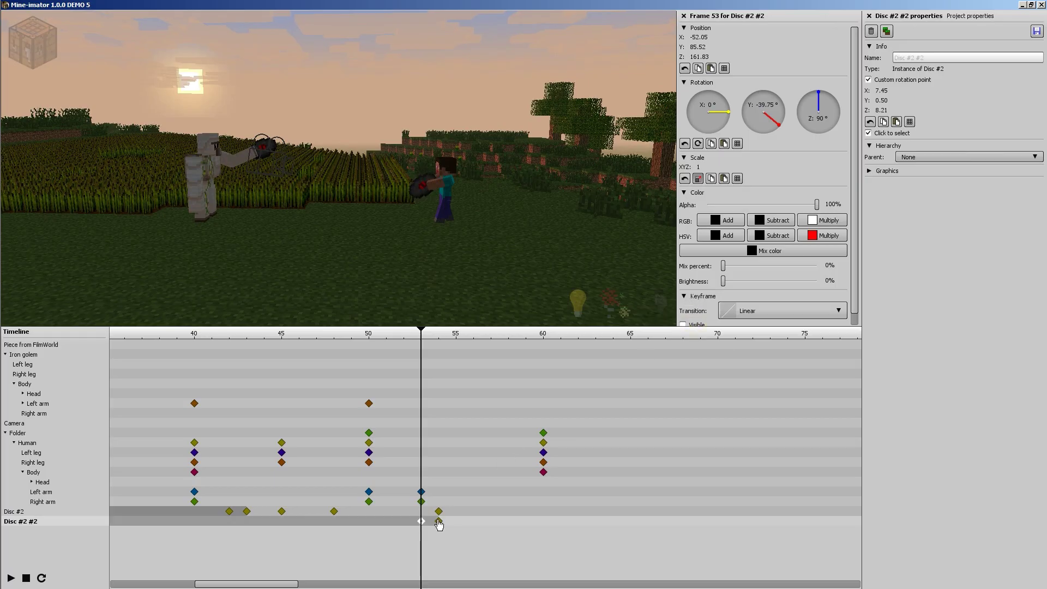
click(438, 521)
click(439, 511)
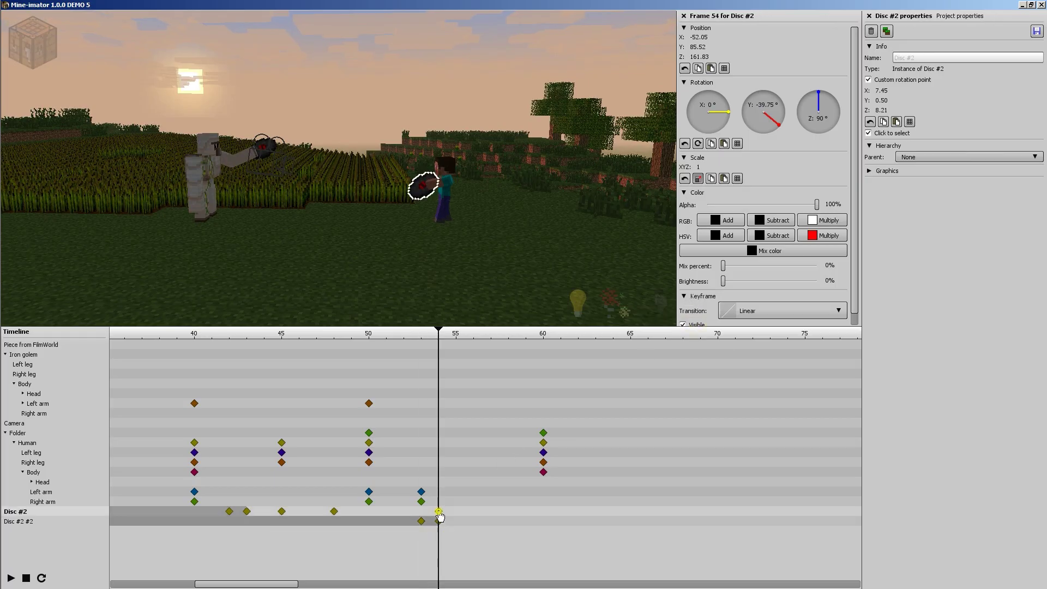
click(698, 325)
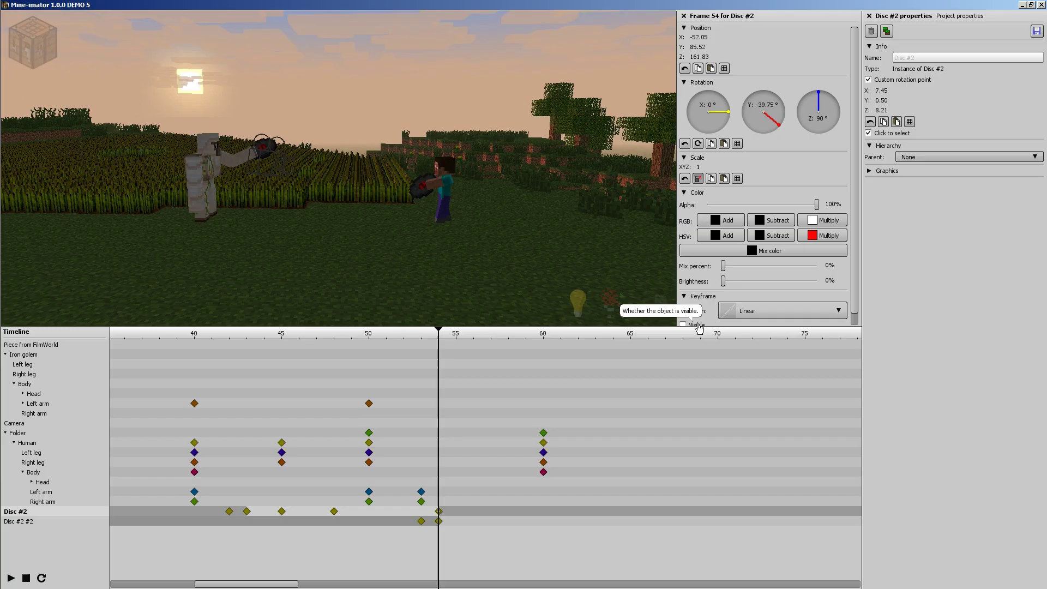
Step: Parent the duplicate disc to the human's right arm
click(438, 521)
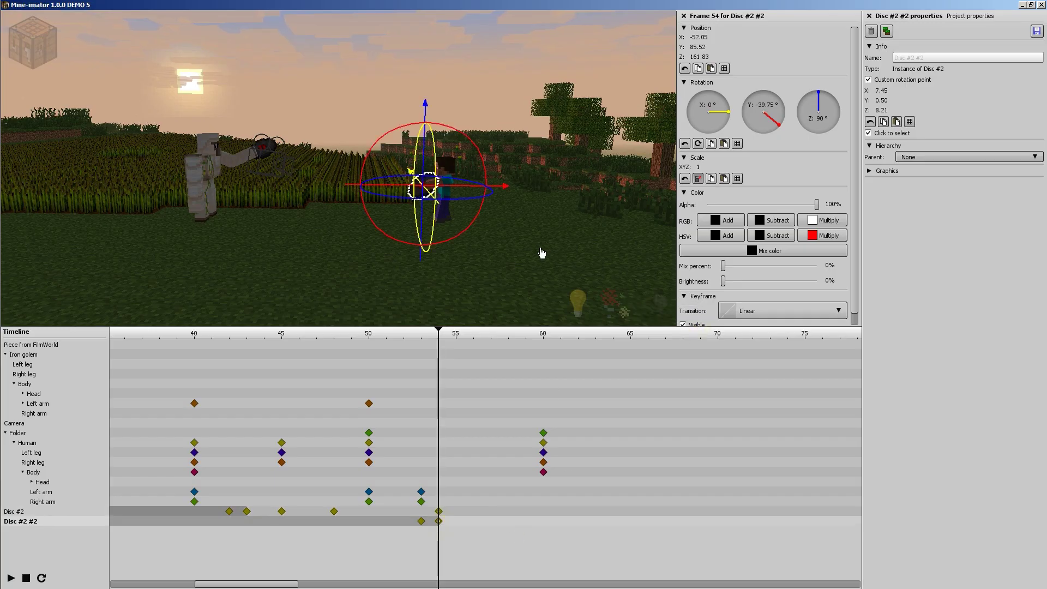
drag(541, 246, 491, 240)
scroll(327, 172, up, 5)
drag(565, 190, 338, 179)
click(955, 156)
scroll(949, 203, down, 3)
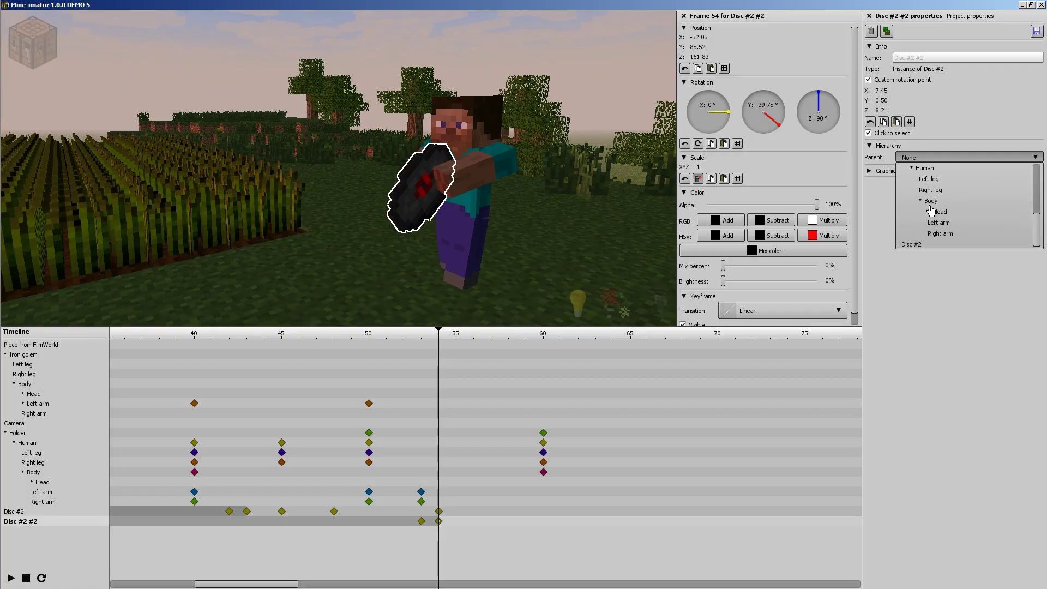
click(945, 239)
Step: Expand the human's right arm in the timeline, select the duplicate disc under it and set its position to 0, 0, 0
click(439, 511)
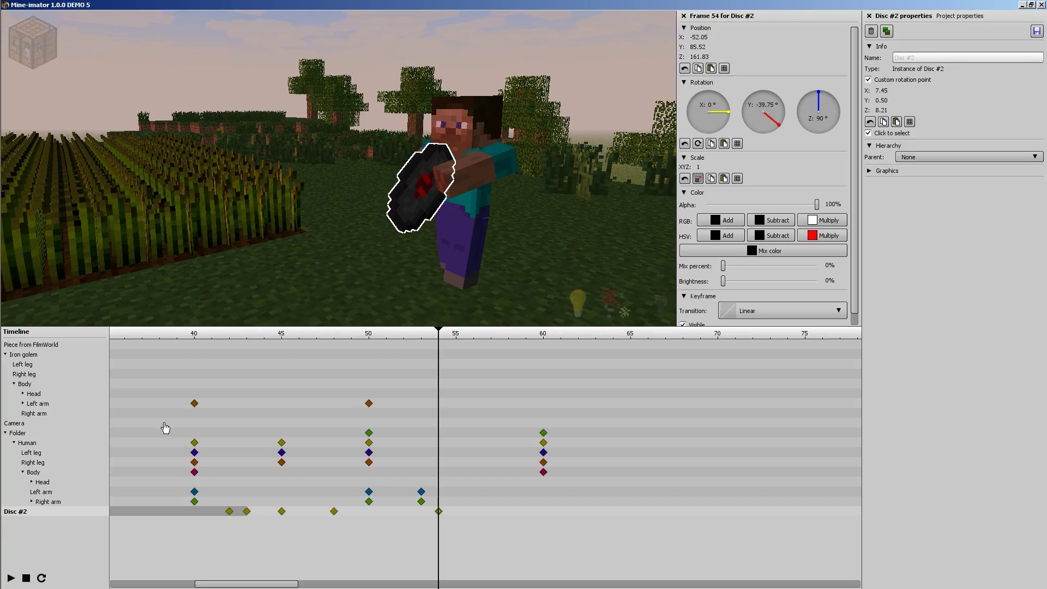
click(31, 502)
click(57, 513)
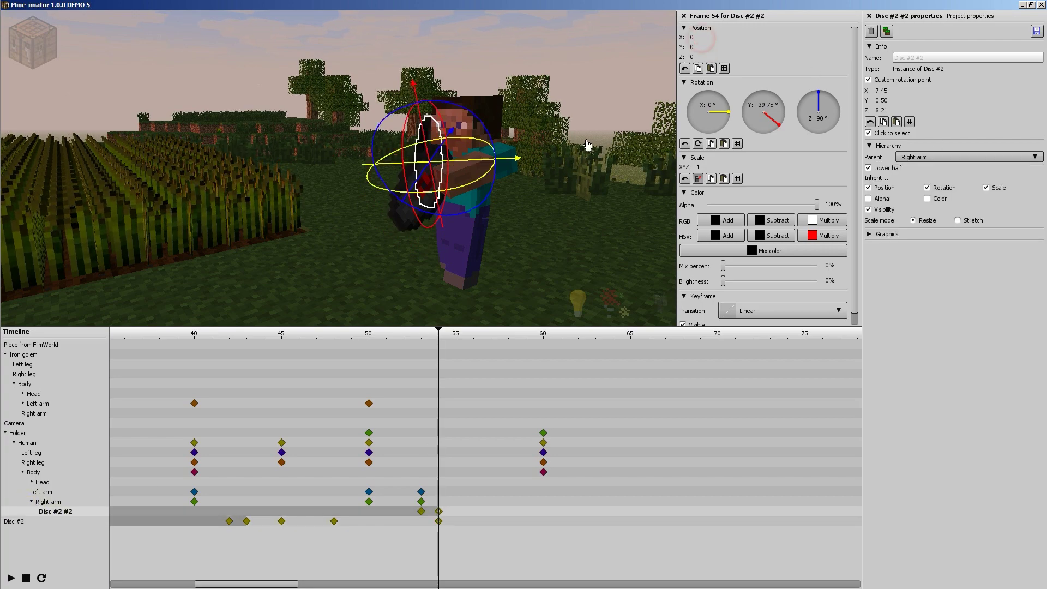
Step: Rotate the duplicate disc at frame 54 to an X rotation of about 21.05°, aligning it with the human's right arm
drag(539, 108, 411, 175)
scroll(535, 206, up, 2)
drag(534, 206, 349, 168)
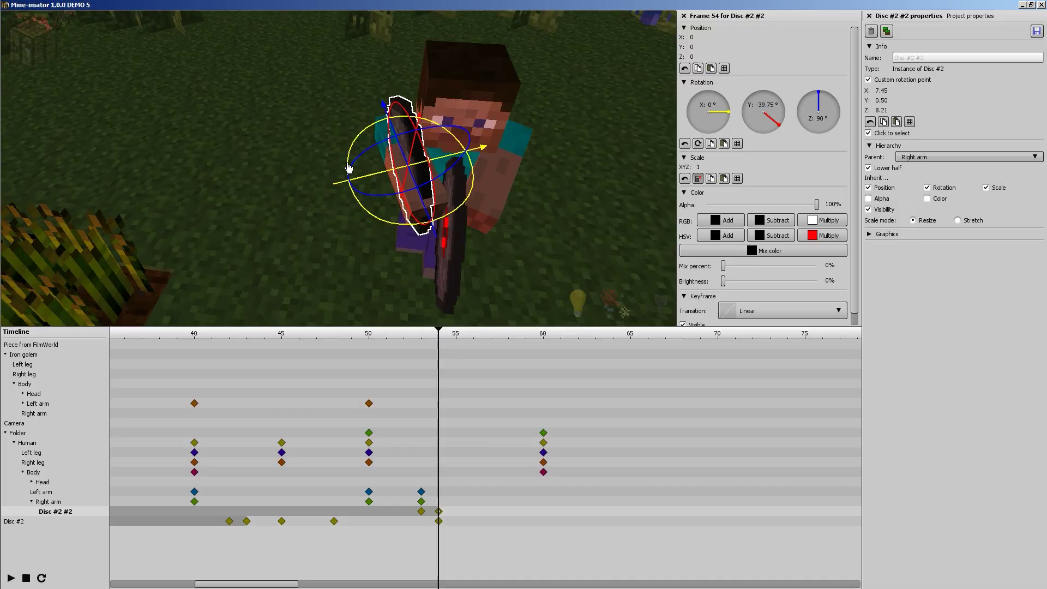
scroll(553, 153, up, 2)
right_drag(554, 153, 554, 154)
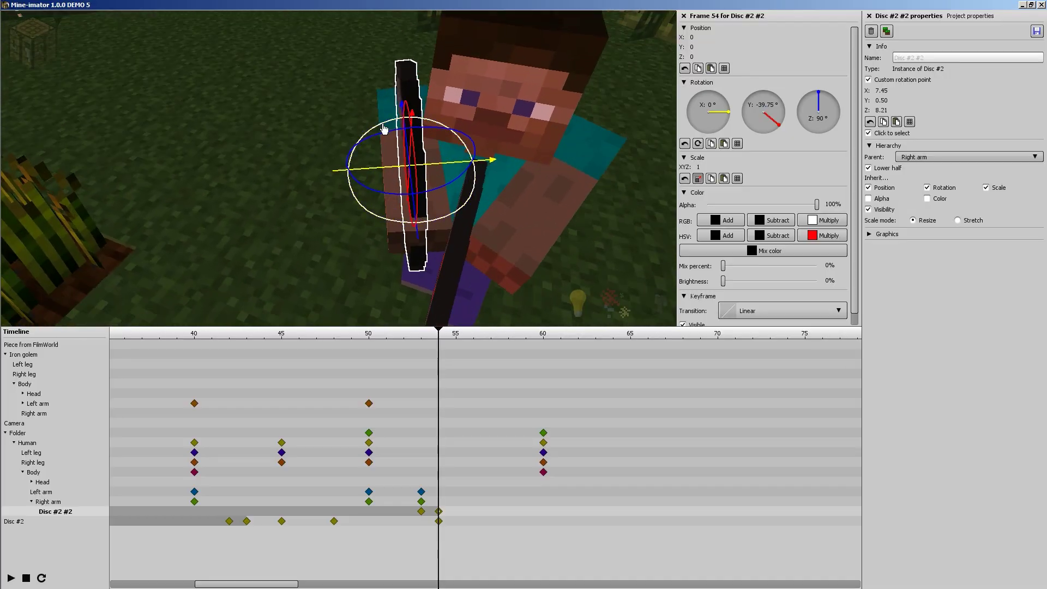
drag(384, 129, 437, 156)
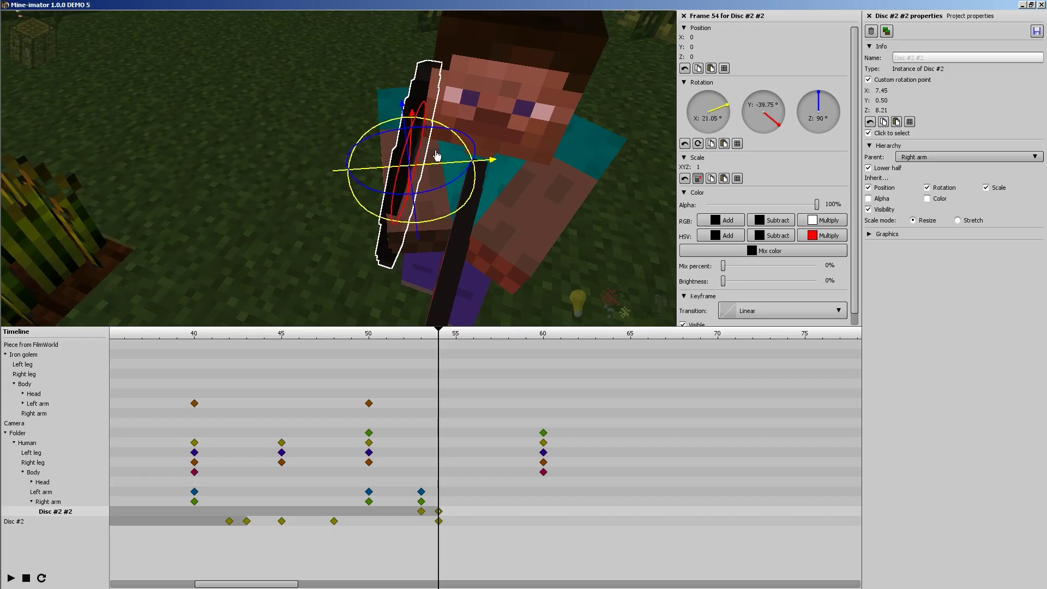
Step: Move the duplicate disc to about Z -9.55 near the human's hand and rotate it to about -74° around Y
drag(512, 234, 542, 166)
right_drag(542, 166, 339, 168)
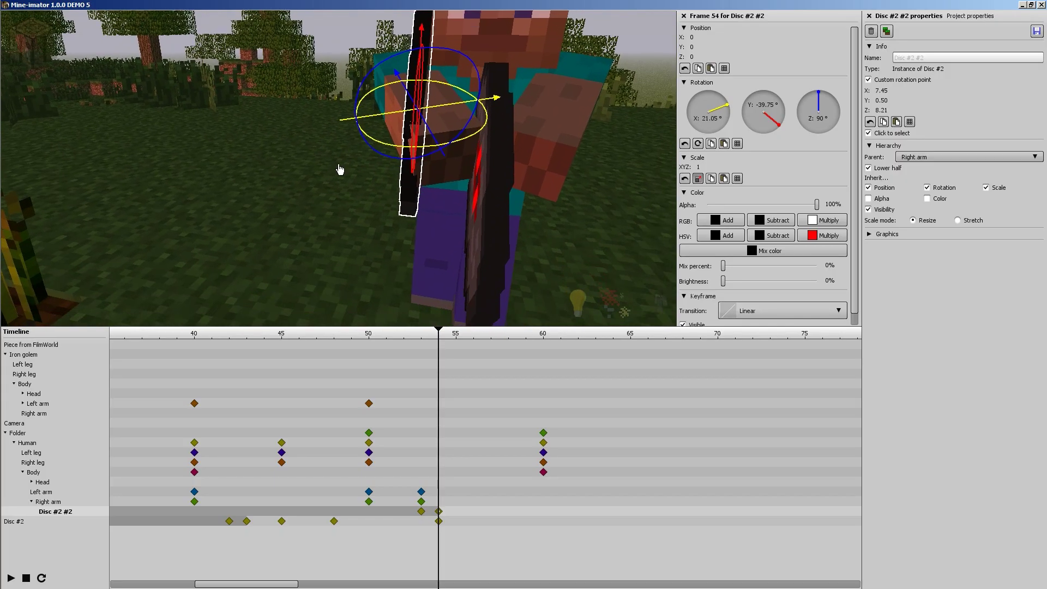
drag(427, 129, 480, 228)
drag(593, 181, 481, 80)
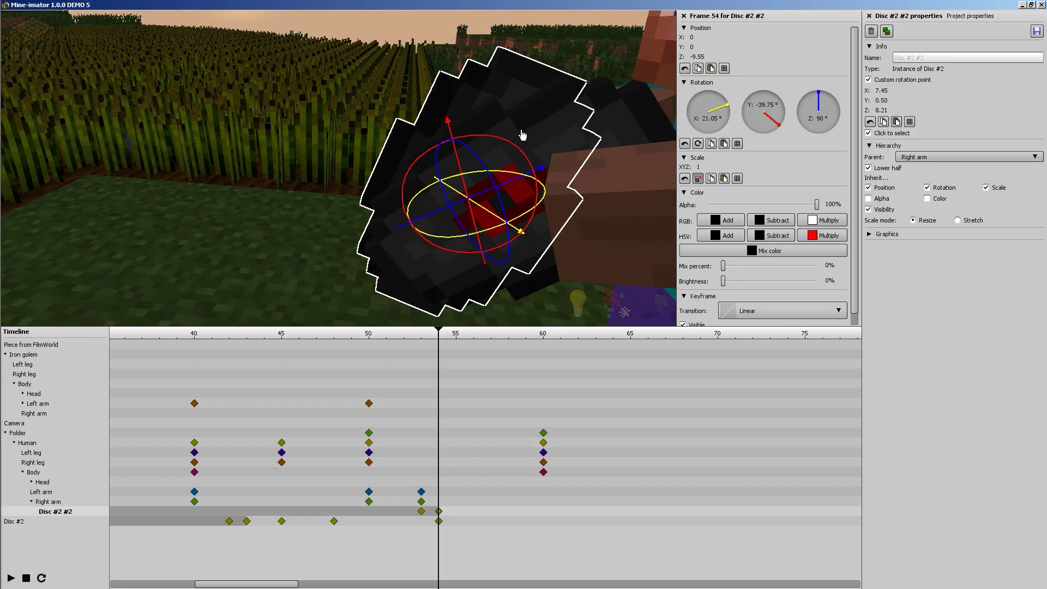
drag(502, 142, 532, 166)
drag(295, 66, 336, 170)
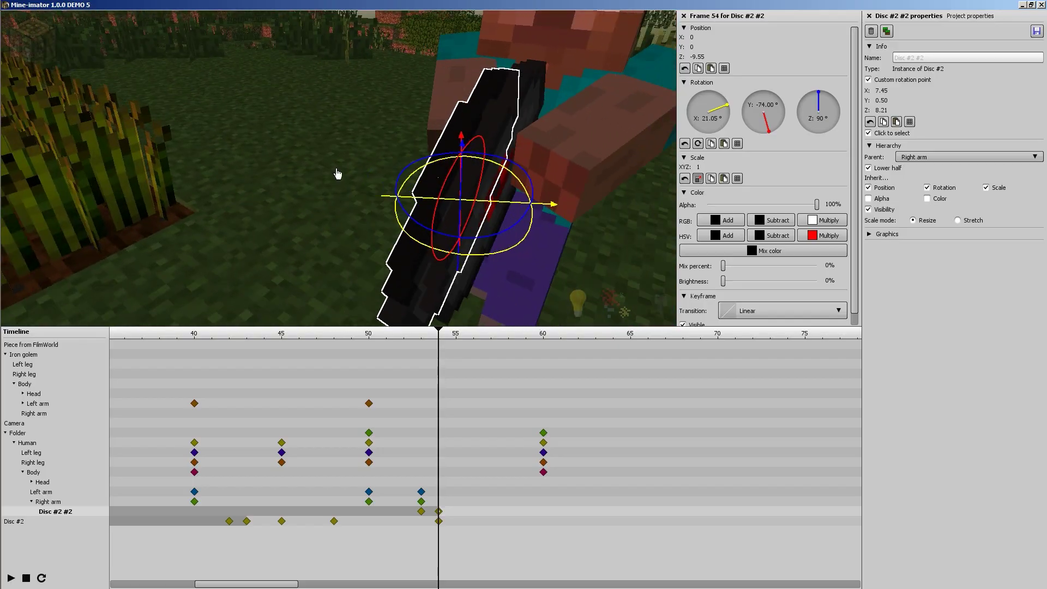
Step: Fine-tune the duplicate disc in the hand to position about 1.53, -0.45, -8.33 and Y rotation about -68.73°
drag(494, 210, 518, 207)
drag(491, 269, 485, 242)
drag(517, 186, 528, 187)
drag(338, 168, 273, 82)
right_drag(521, 136, 474, 110)
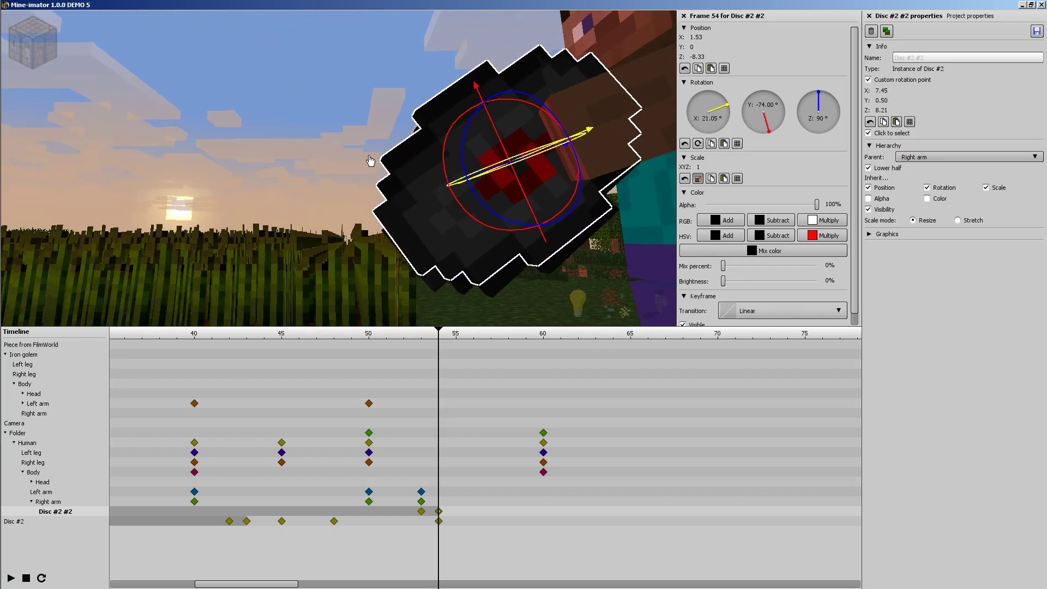
drag(474, 110, 463, 119)
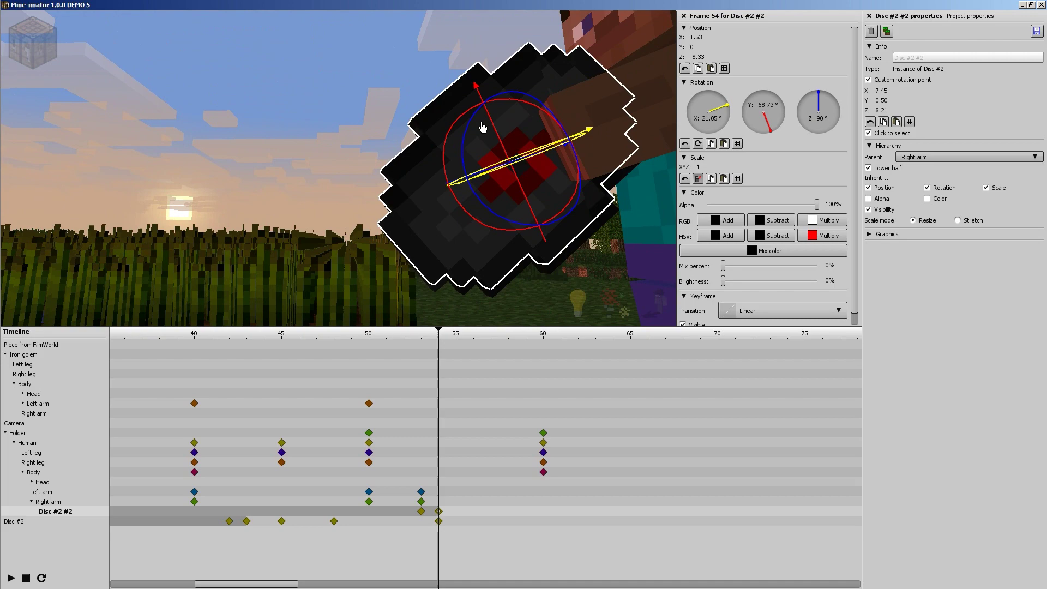
drag(483, 127, 327, 240)
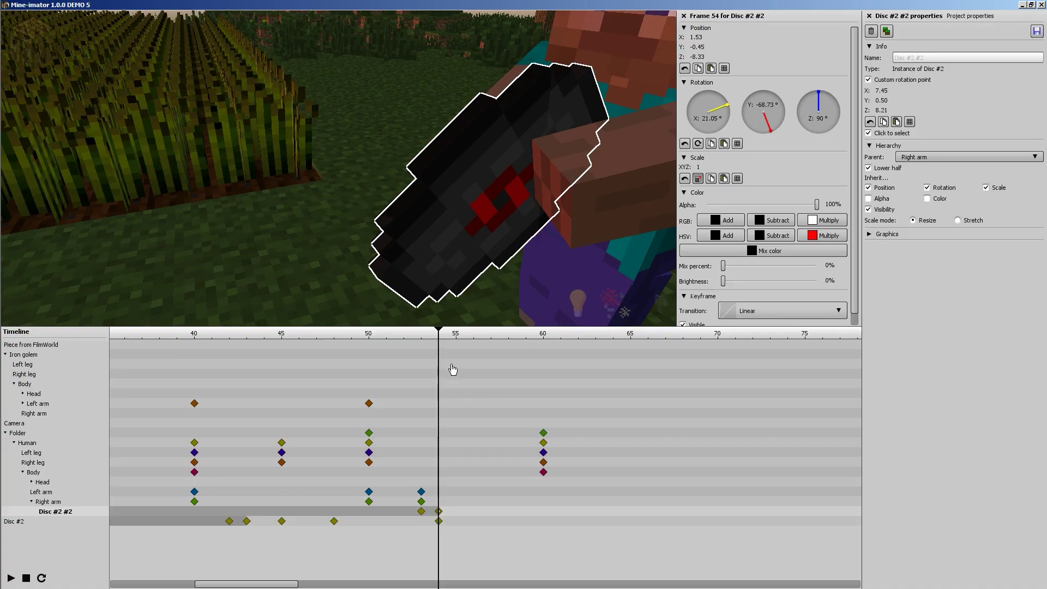
Step: Play back the throw and catch from about frame 39 to check the disc handover to the human's hand
drag(430, 333, 299, 333)
drag(392, 239, 337, 168)
scroll(325, 188, down, 4)
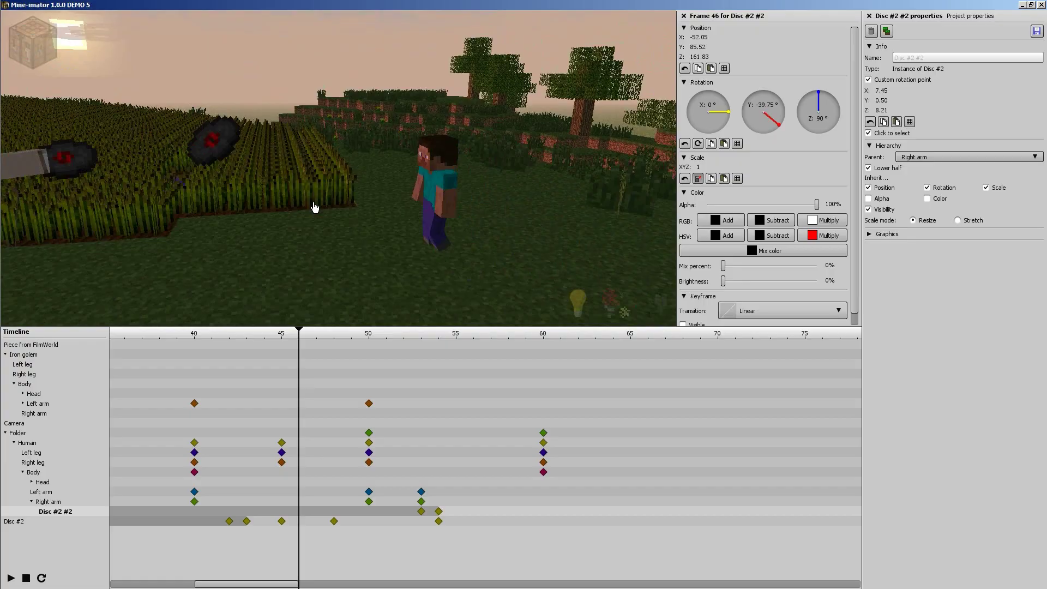
scroll(315, 207, down, 5)
drag(311, 334, 171, 333)
key(space)
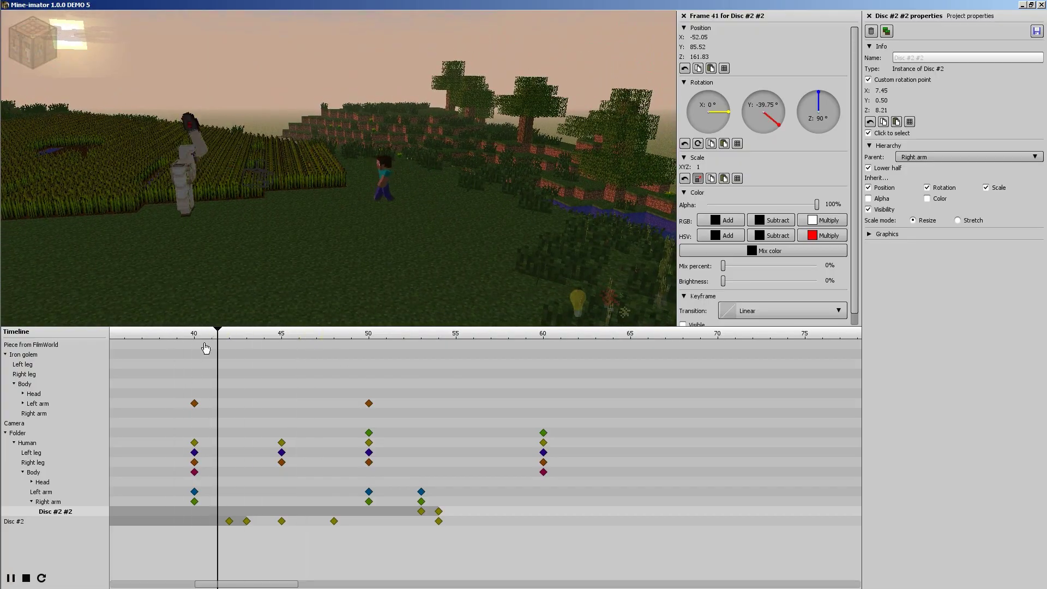
key(space)
key(space)
key(space)
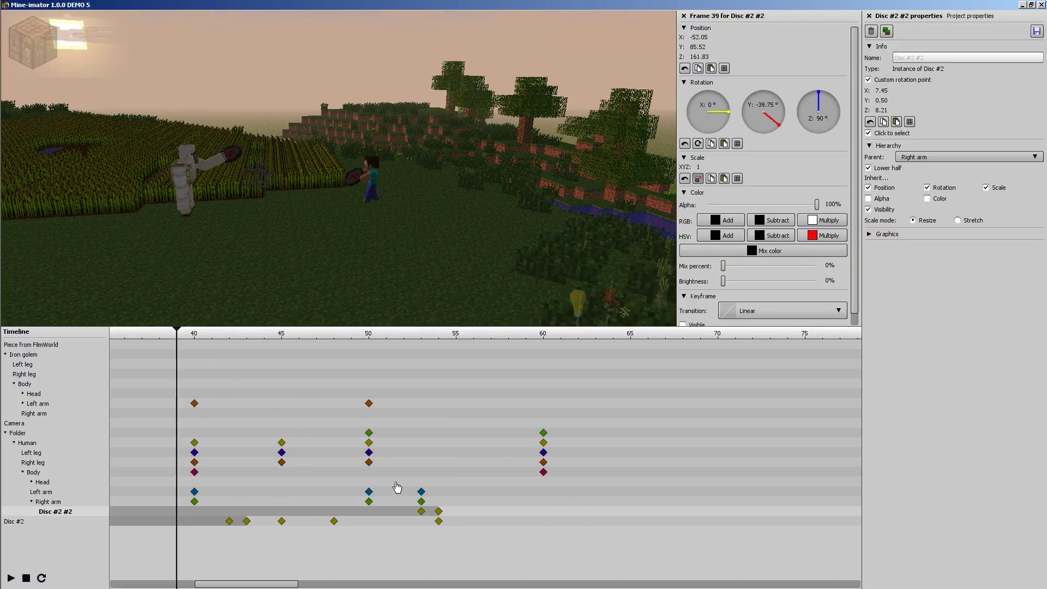
click(450, 545)
drag(376, 352, 187, 335)
key(space)
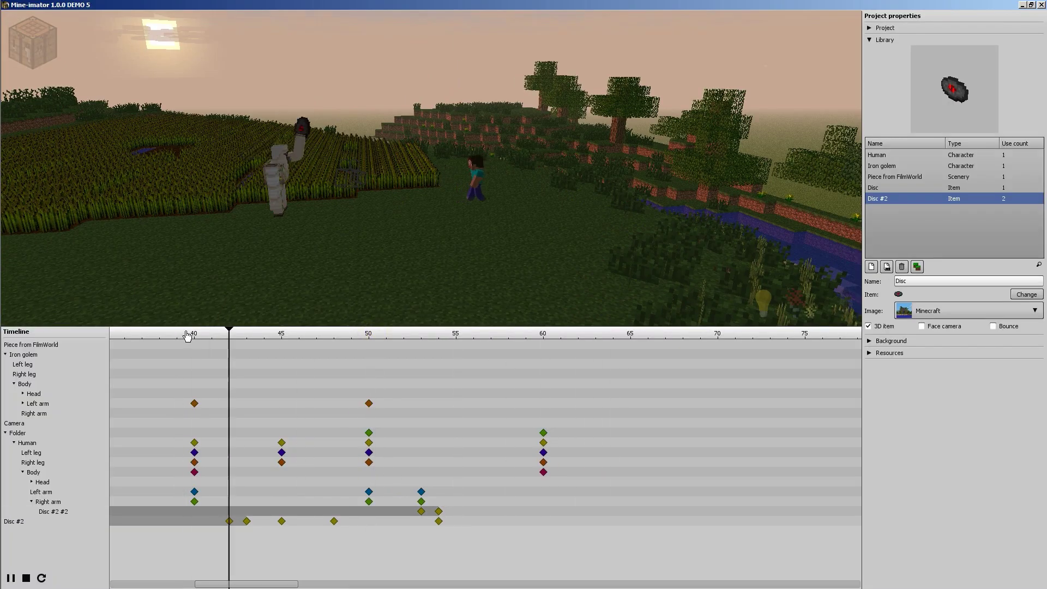
key(space)
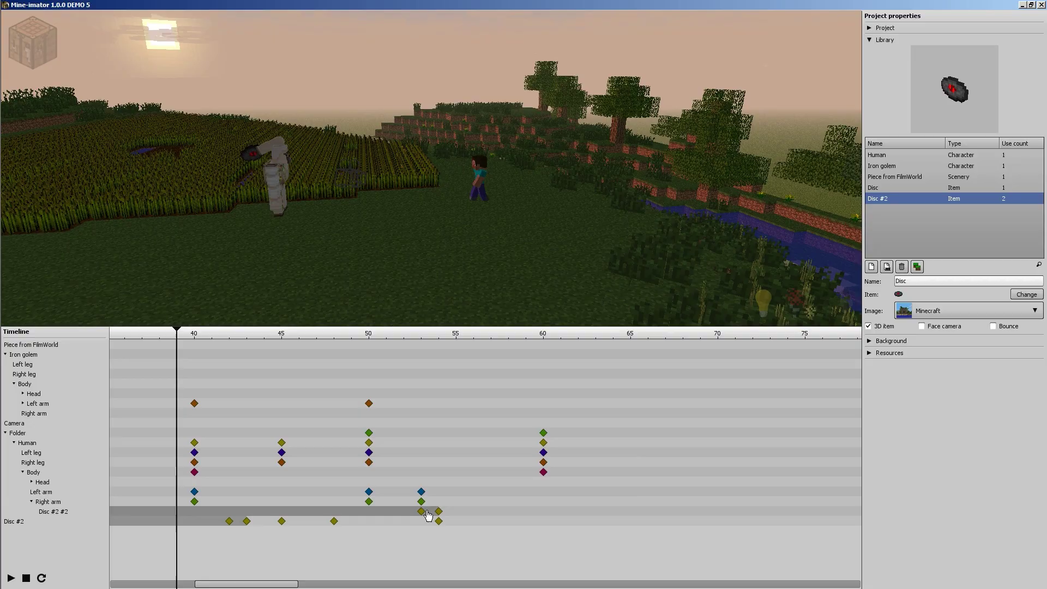
Step: Hide the original Disc #2 at its frame 54 keyframe
click(439, 511)
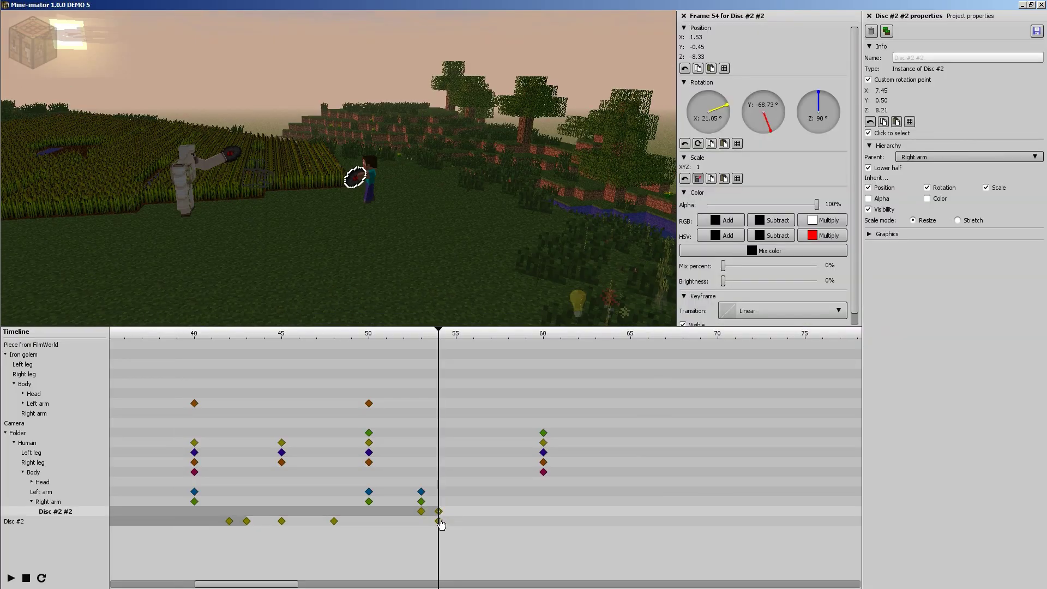
click(439, 521)
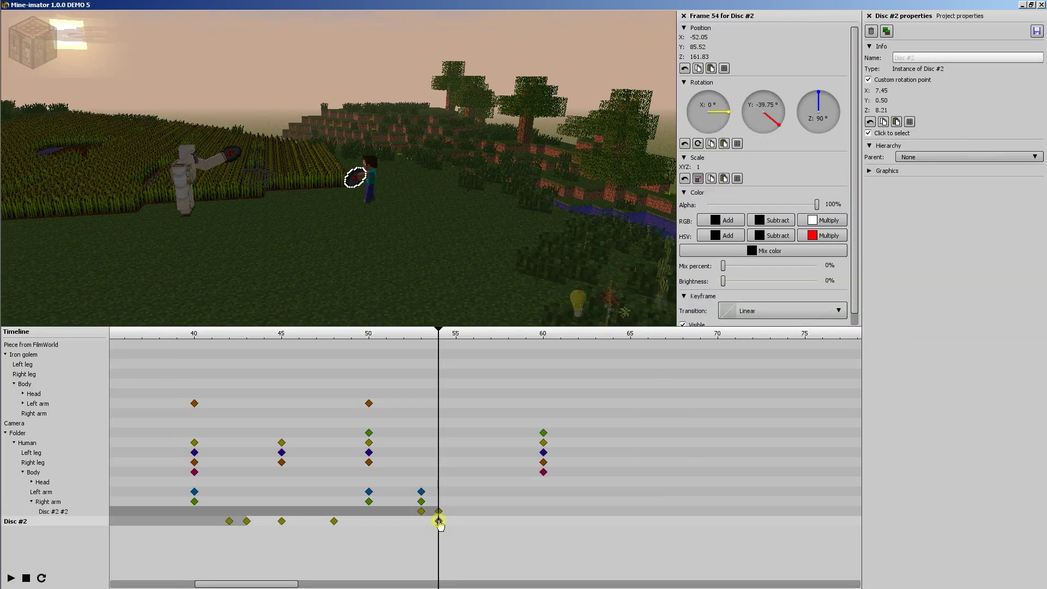
click(692, 326)
Step: Replay the throw from around frame 40 to check the swap between the flying disc and the held duplicate
drag(429, 341, 211, 338)
key(space)
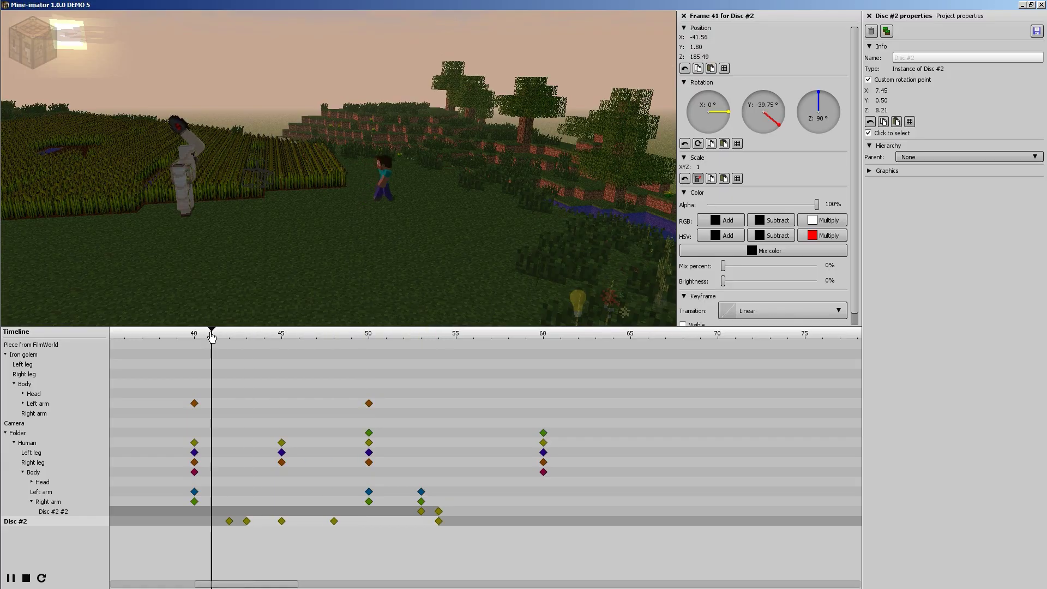
click(396, 565)
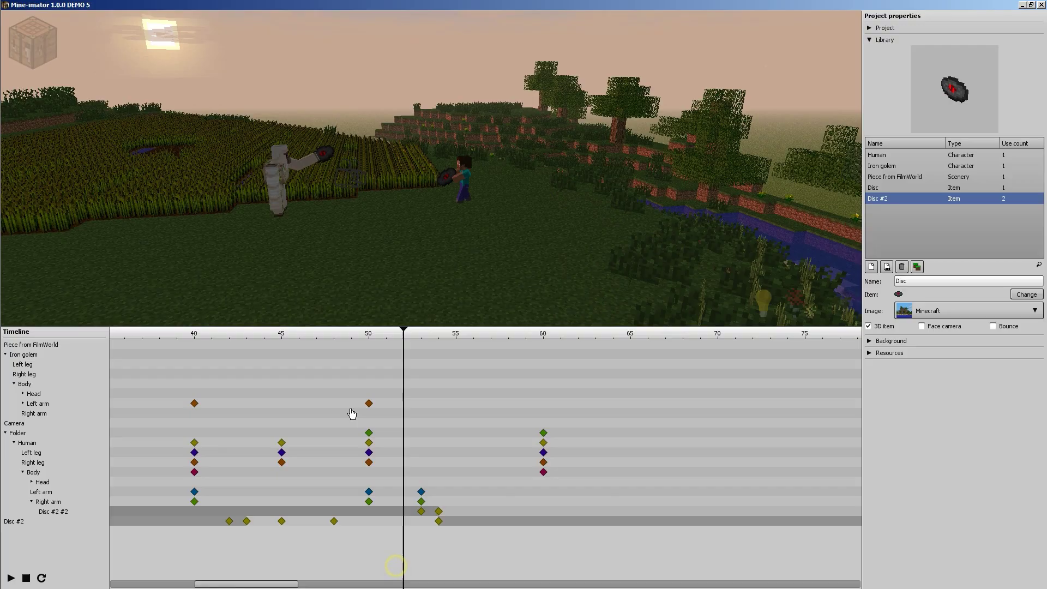
drag(296, 328, 296, 331)
click(191, 338)
key(space)
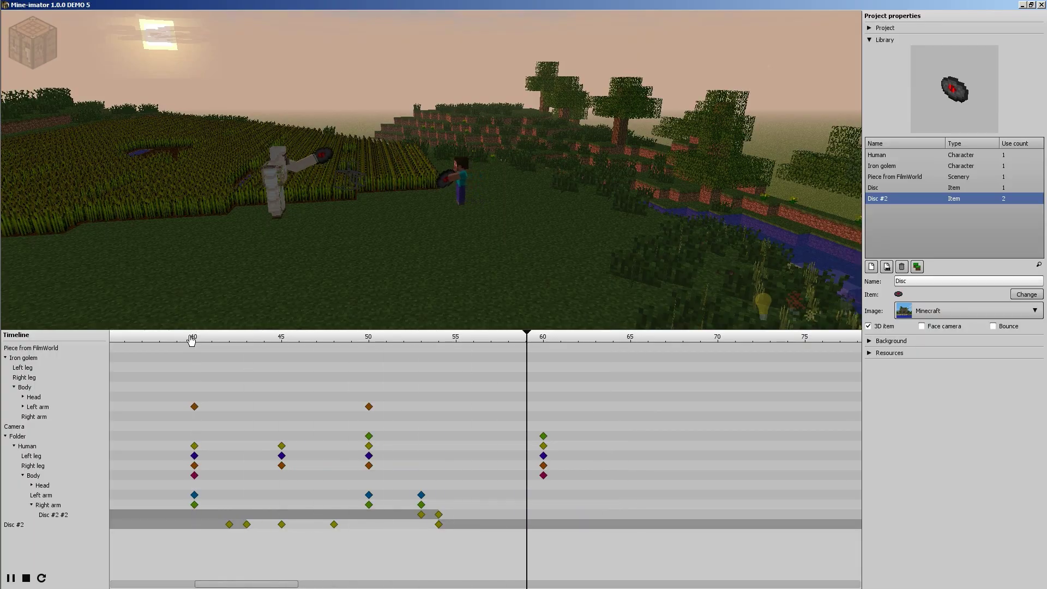
key(space)
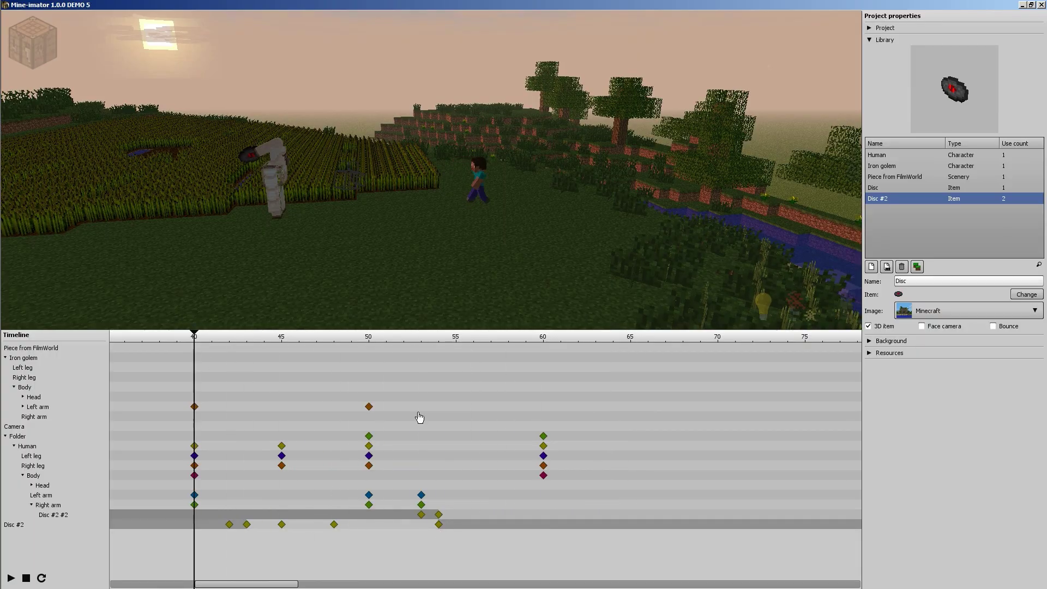
Step: Delete the original Disc #2's in-flight keyframes at frames 45 and 48
drag(397, 338, 421, 371)
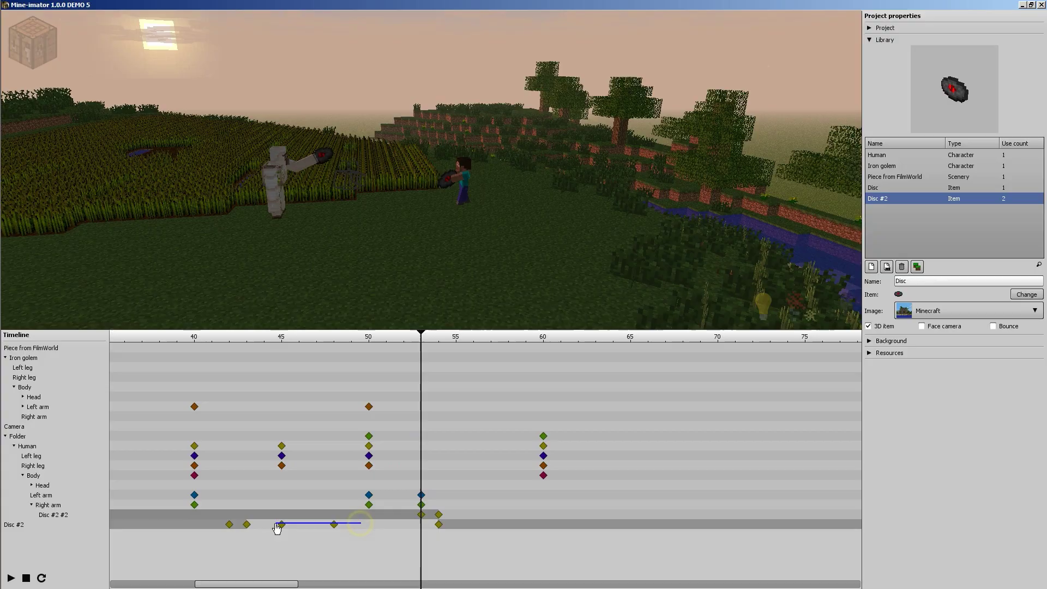
drag(276, 531, 276, 531)
key(Delete)
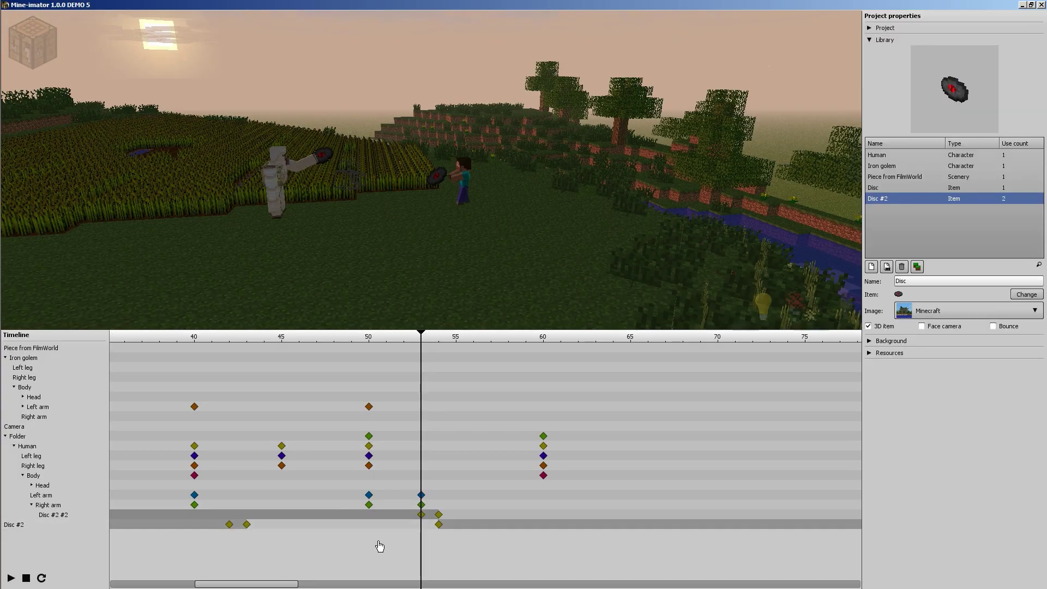
Step: Make Disc #2 visible at frame 54 and spin it to a Y rotation of about 678.12°, matching the held duplicate's orientation
click(439, 525)
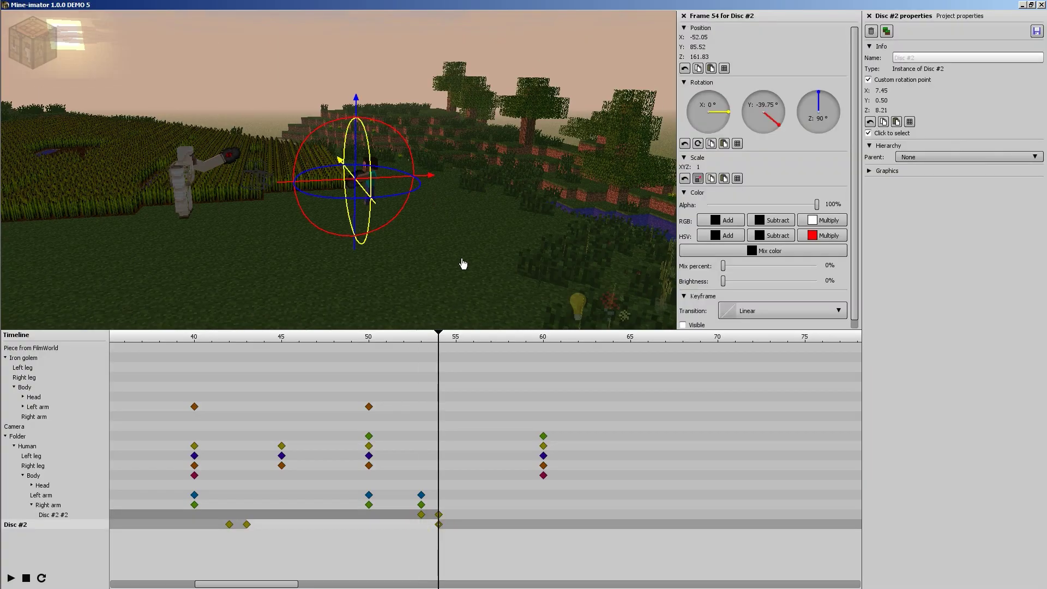
drag(463, 263, 463, 263)
scroll(335, 187, up, 5)
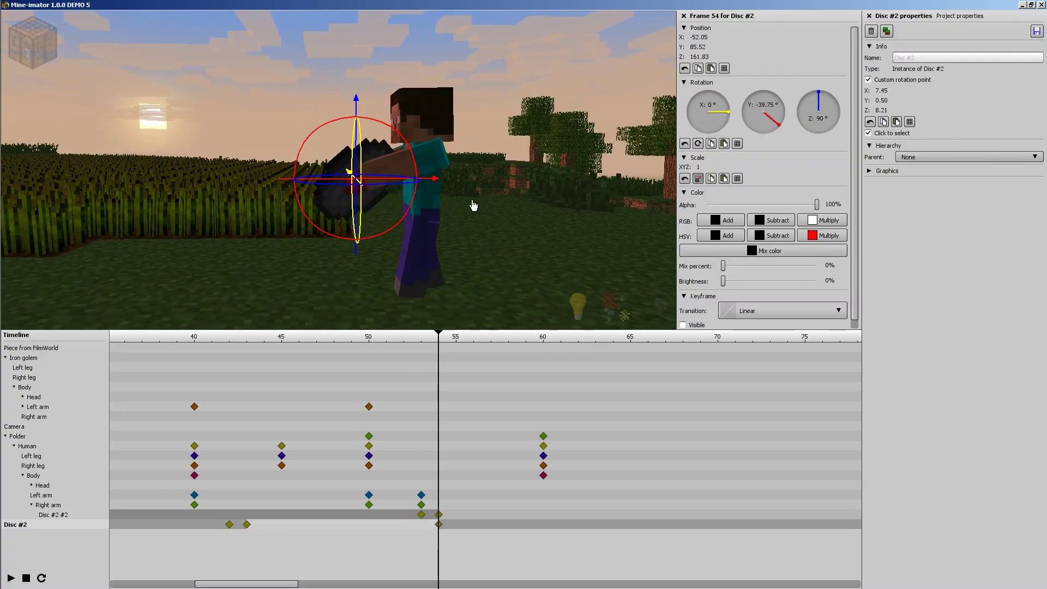
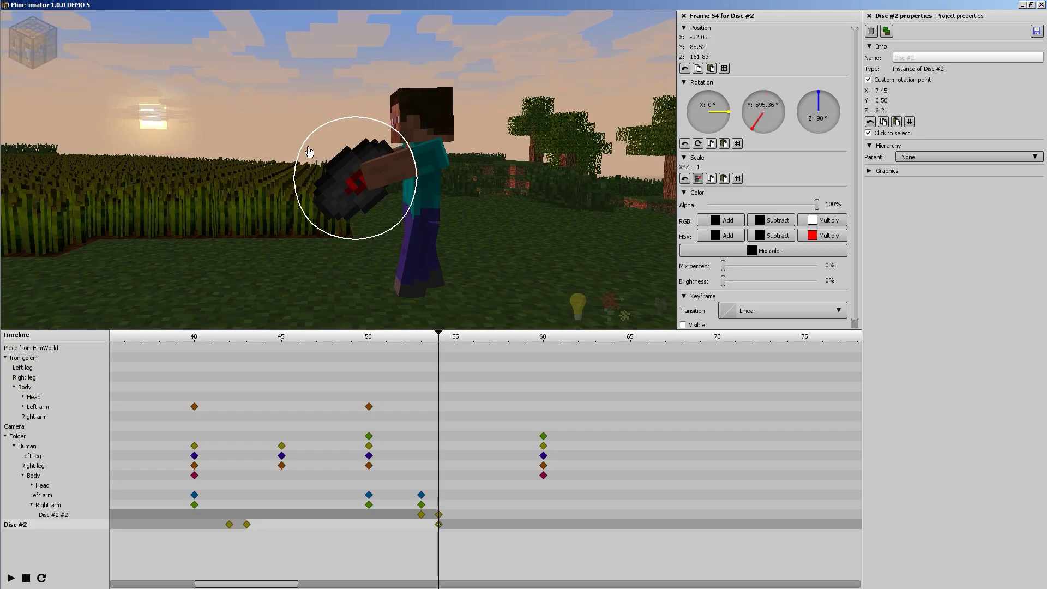
click(696, 325)
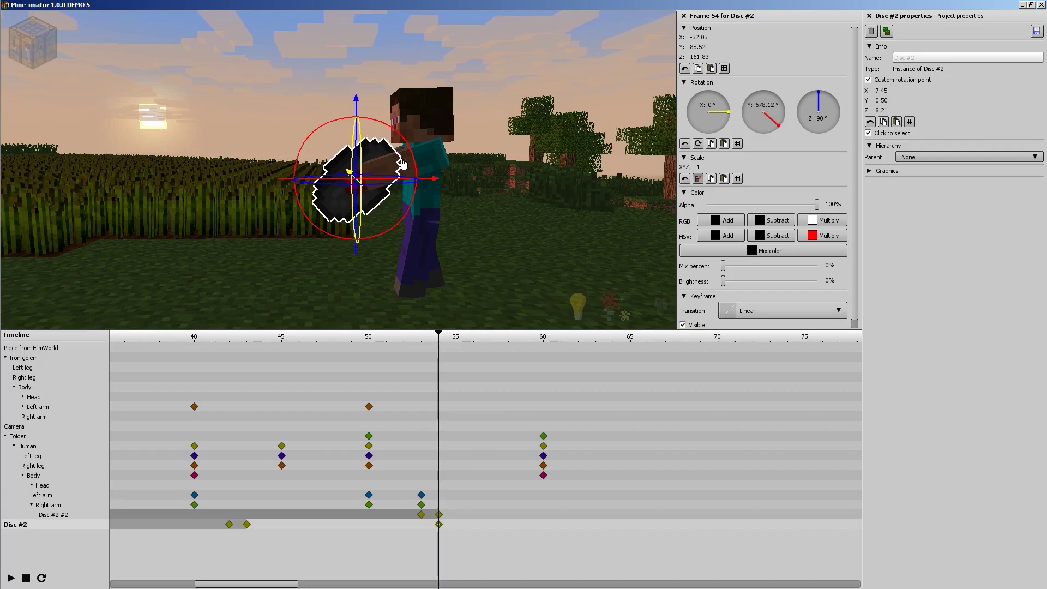
Step: Play back the spinning disc throw from around frame 40 and examine it from a side view of both characters
drag(474, 162, 523, 180)
scroll(474, 162, down, 5)
drag(382, 340, 194, 342)
key(space)
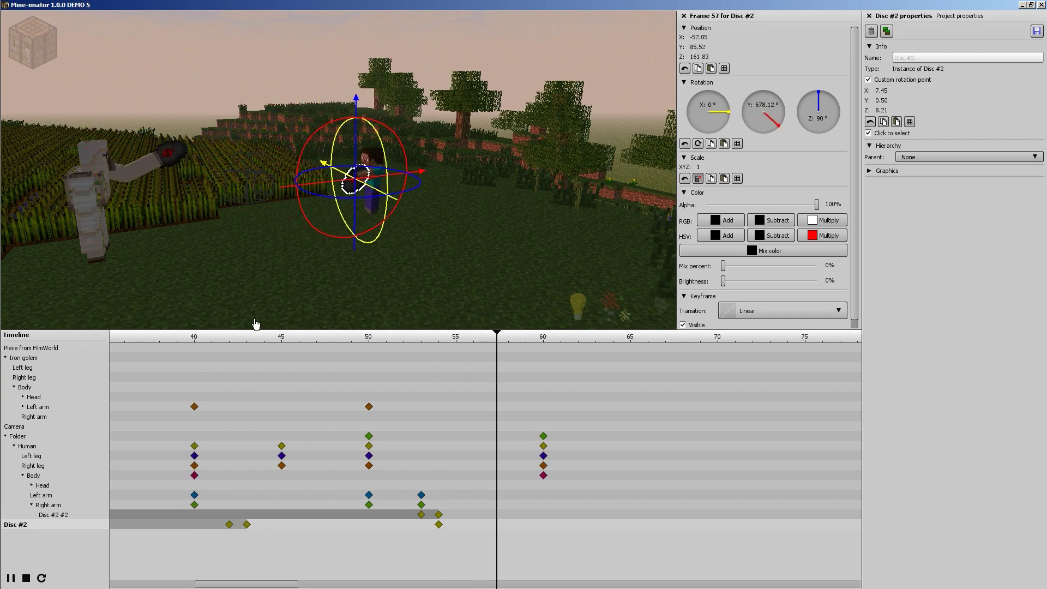
click(335, 553)
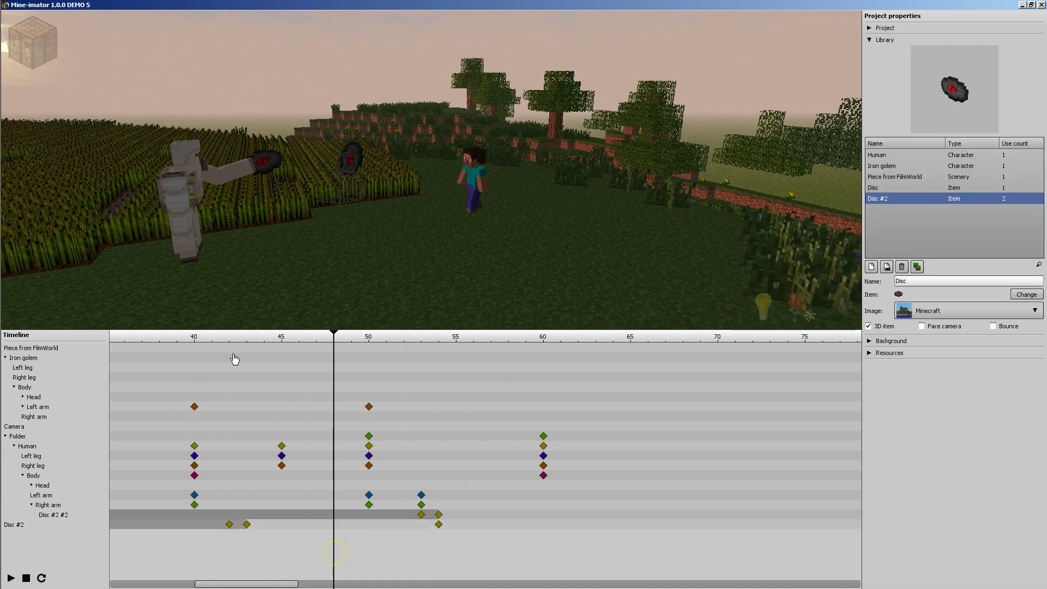
drag(238, 342, 212, 342)
drag(413, 245, 461, 156)
scroll(424, 176, down, 3)
scroll(431, 187, up, 3)
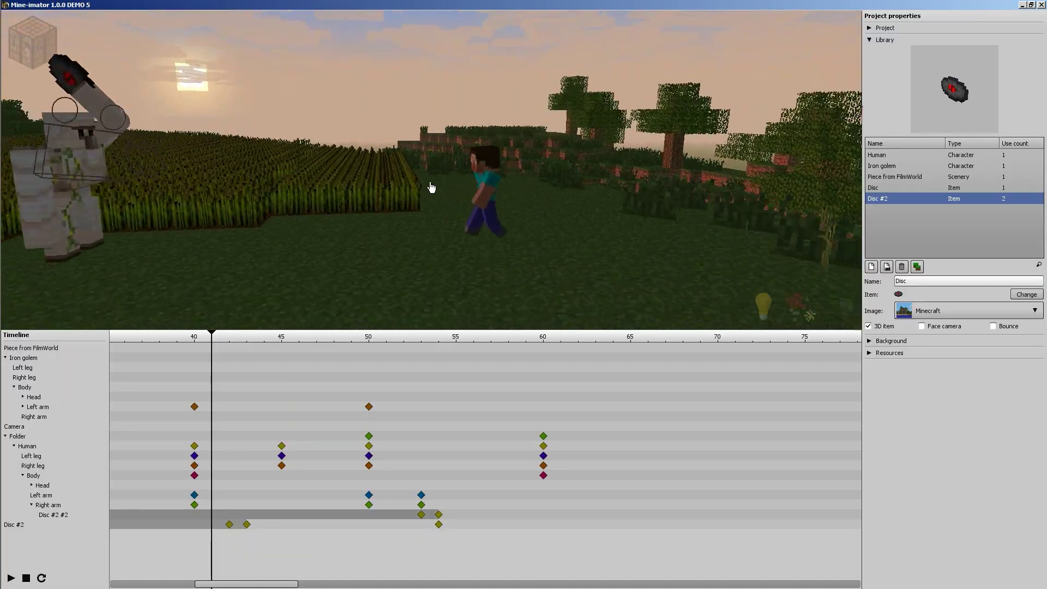
right_drag(431, 188, 411, 207)
key(space)
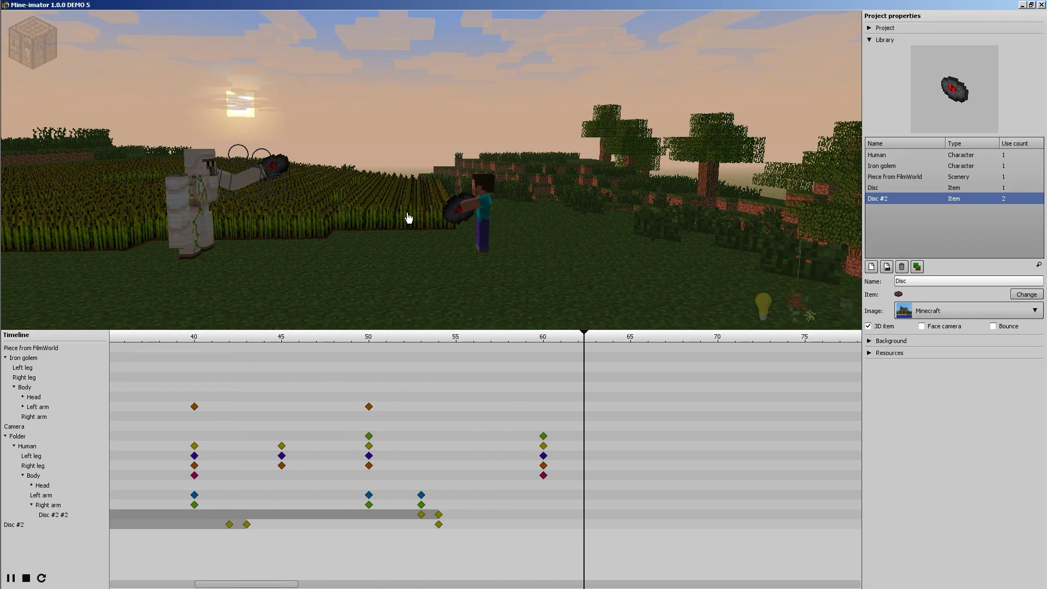
key(space)
Step: Hide Disc #2 at its frame 54 keyframe and play back the throw from frame 41
click(438, 524)
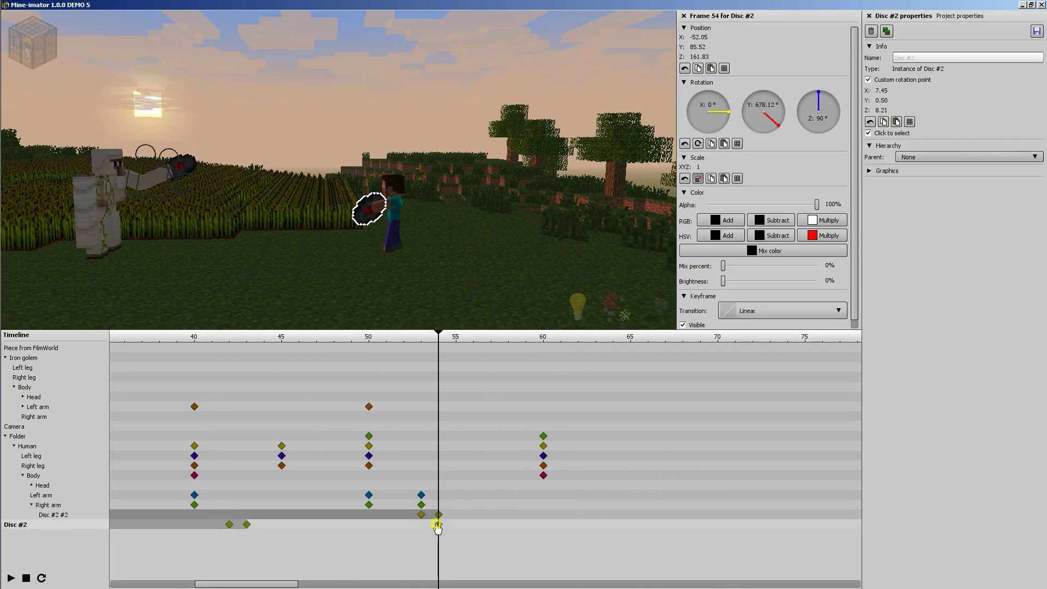
click(683, 325)
drag(391, 342, 211, 341)
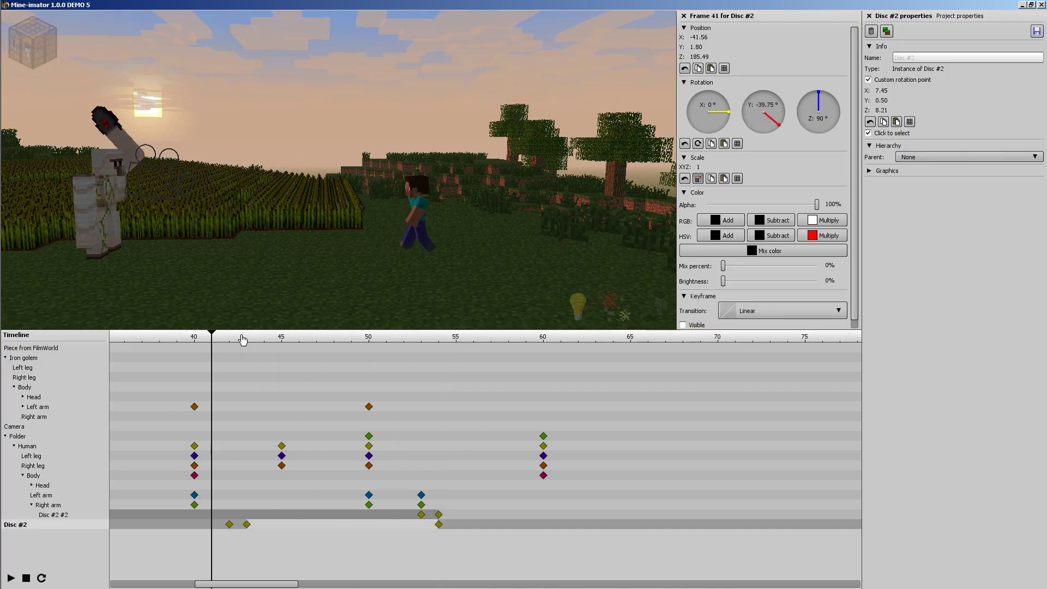
key(space)
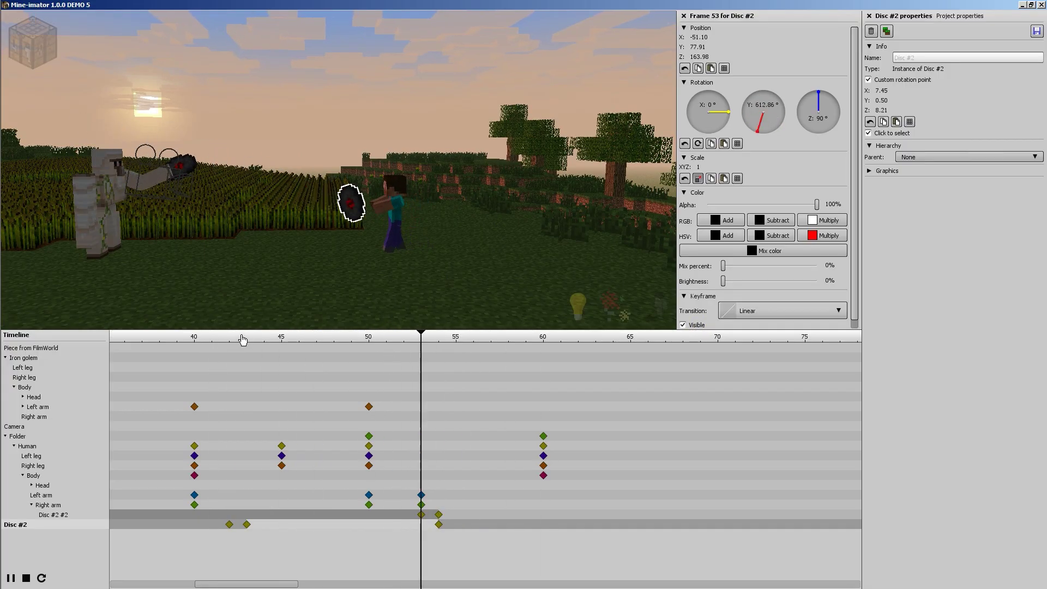
key(space)
key(space)
key(space)
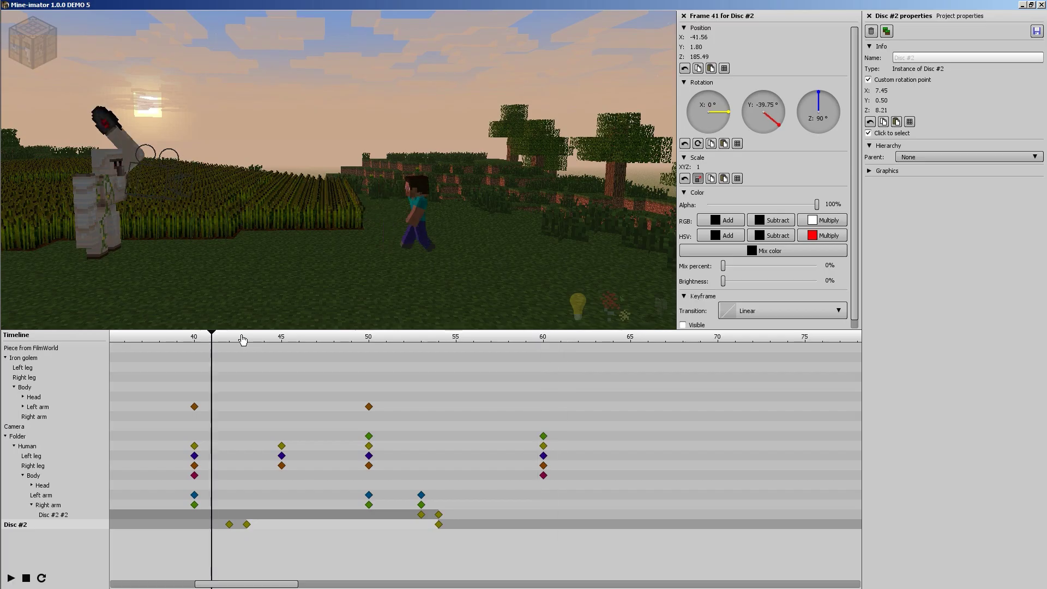
Step: Add a Disc #2 keyframe at frame 48 with its Z position set to 176, and play back the raised flight path
click(335, 524)
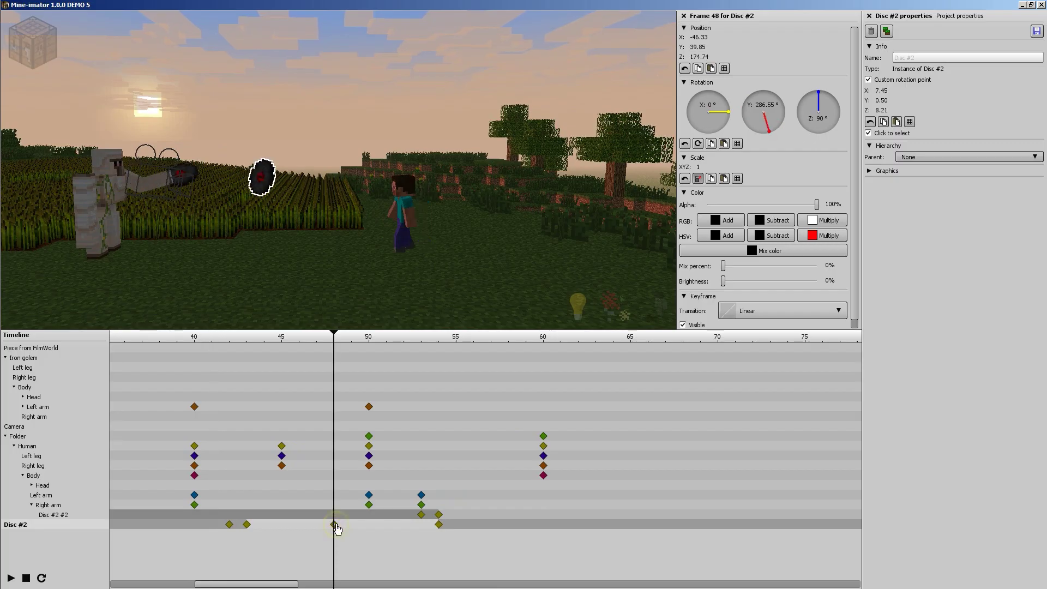
drag(420, 227, 450, 233)
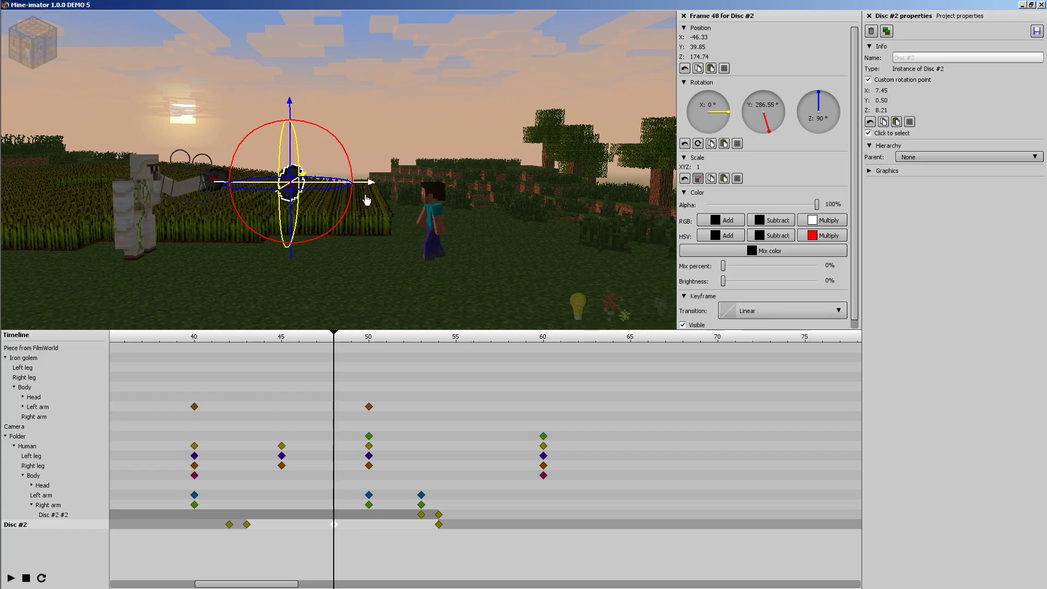
drag(404, 204, 420, 194)
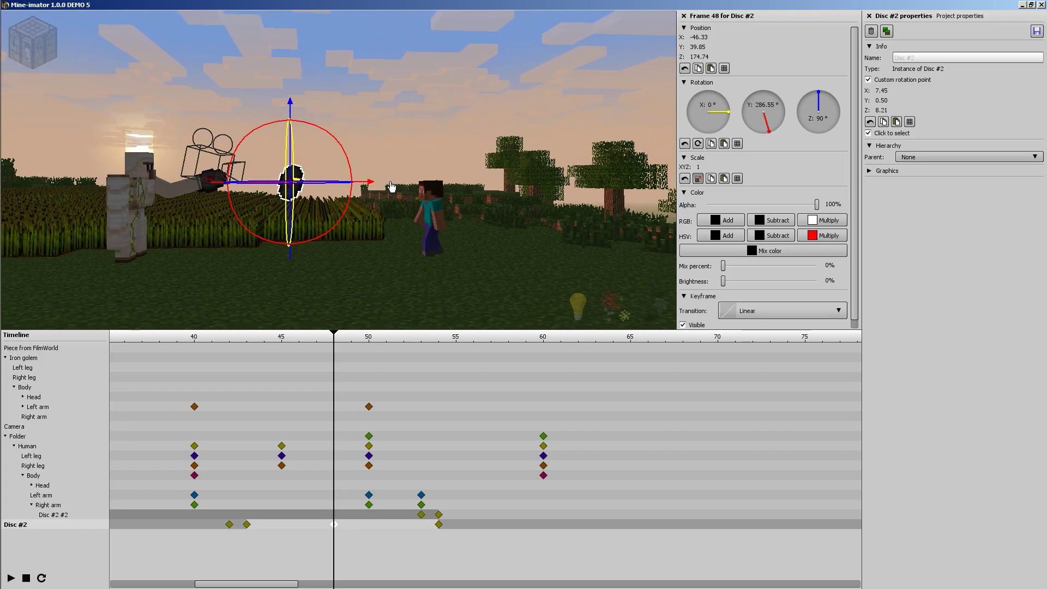
scroll(392, 187, up, 2)
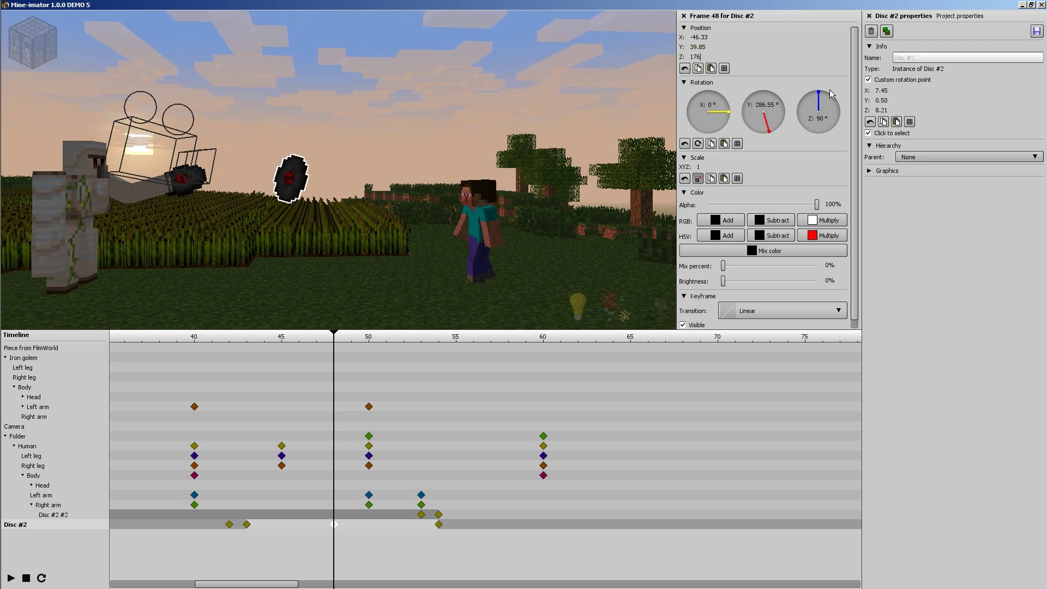
drag(298, 338, 222, 334)
key(space)
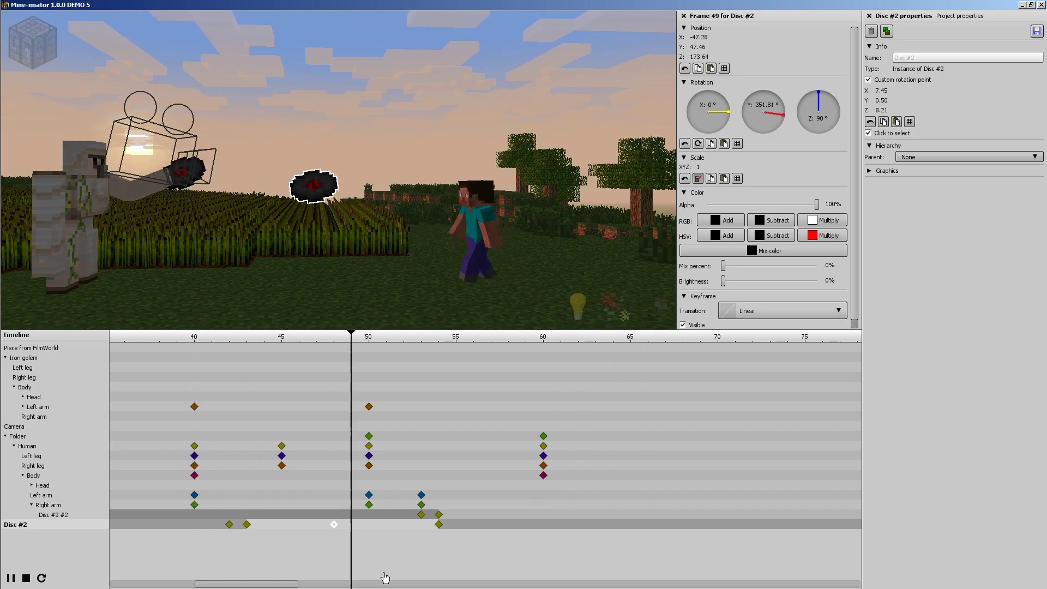
Step: Try the Ease out (cubic) transition on Disc #2's frame 48 keyframe
click(351, 538)
click(334, 524)
click(727, 309)
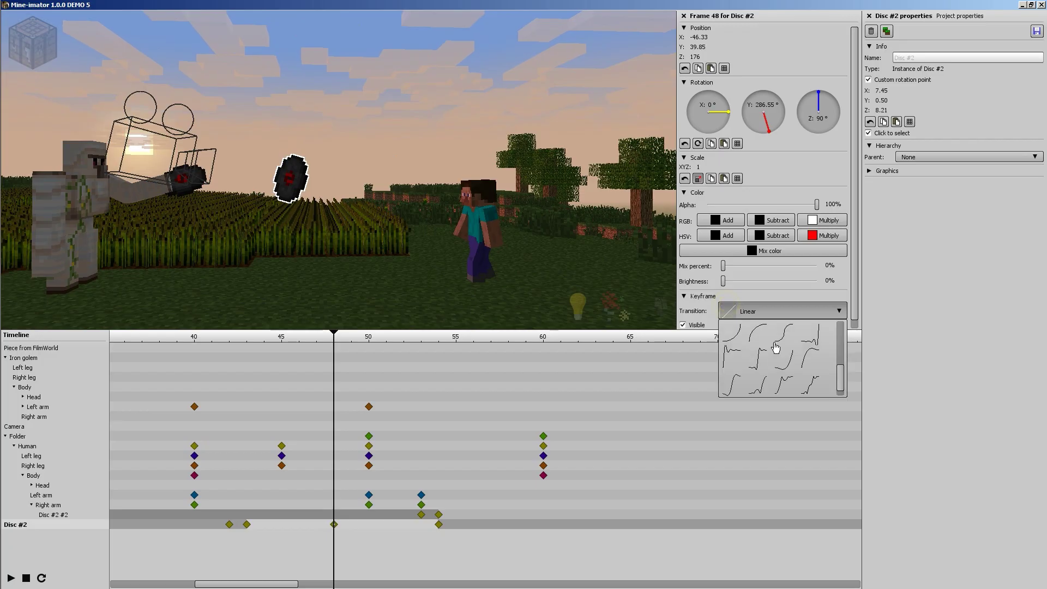
drag(840, 376, 842, 374)
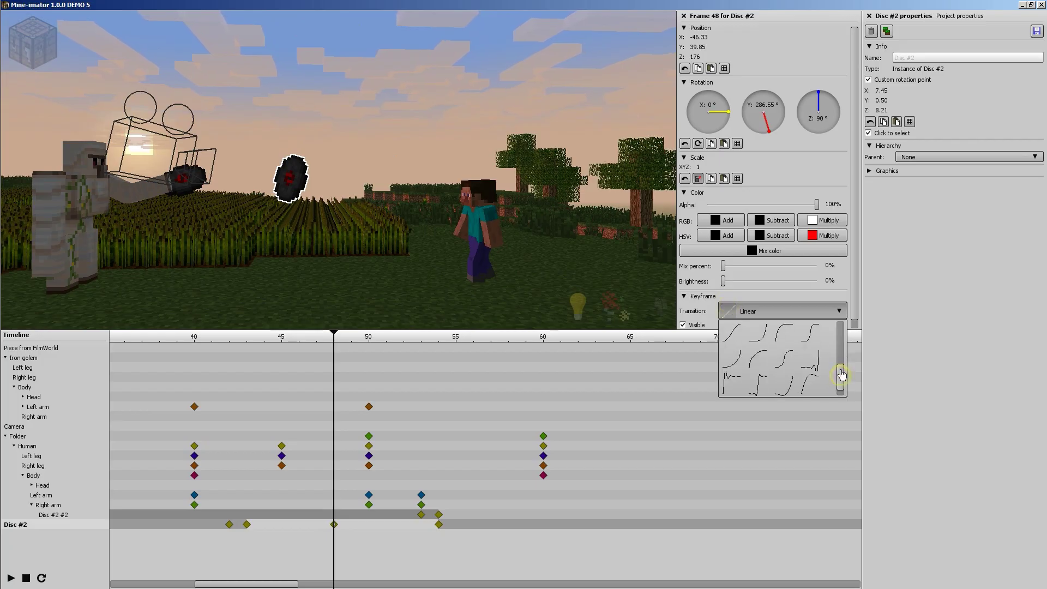
scroll(809, 363, up, 3)
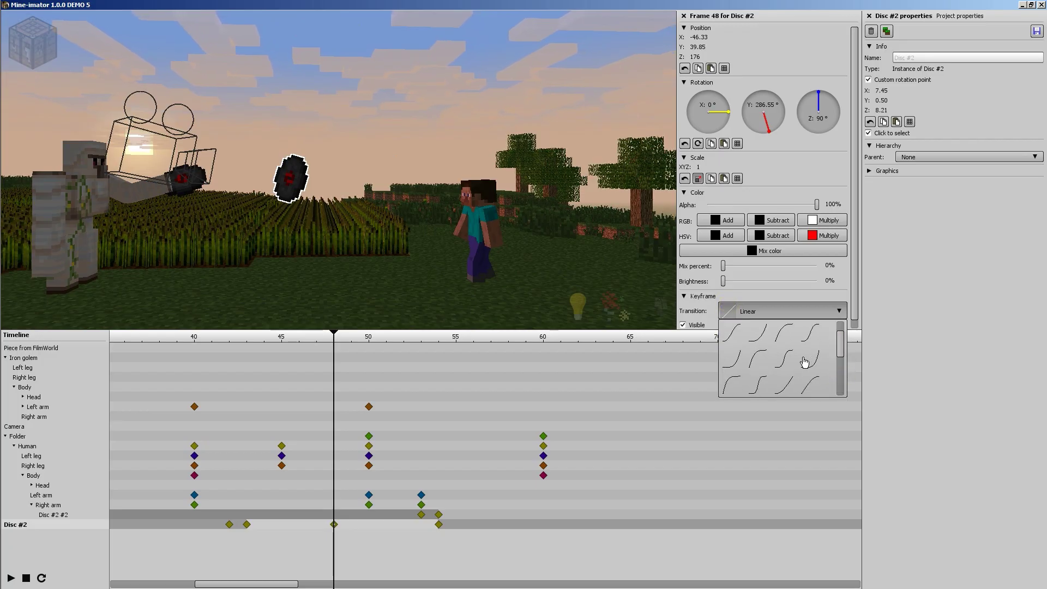
click(780, 359)
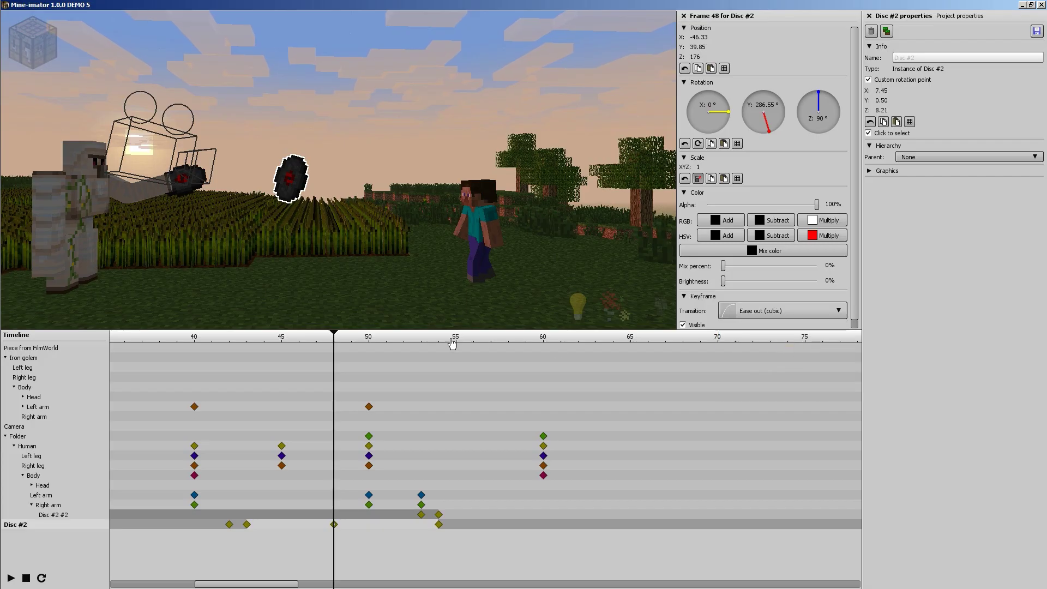
Step: Play back the eased disc throw from frame 40 in a side view showing both characters
drag(434, 339, 205, 343)
key(Left)
drag(394, 249, 335, 176)
scroll(340, 175, down, 3)
scroll(352, 179, up, 3)
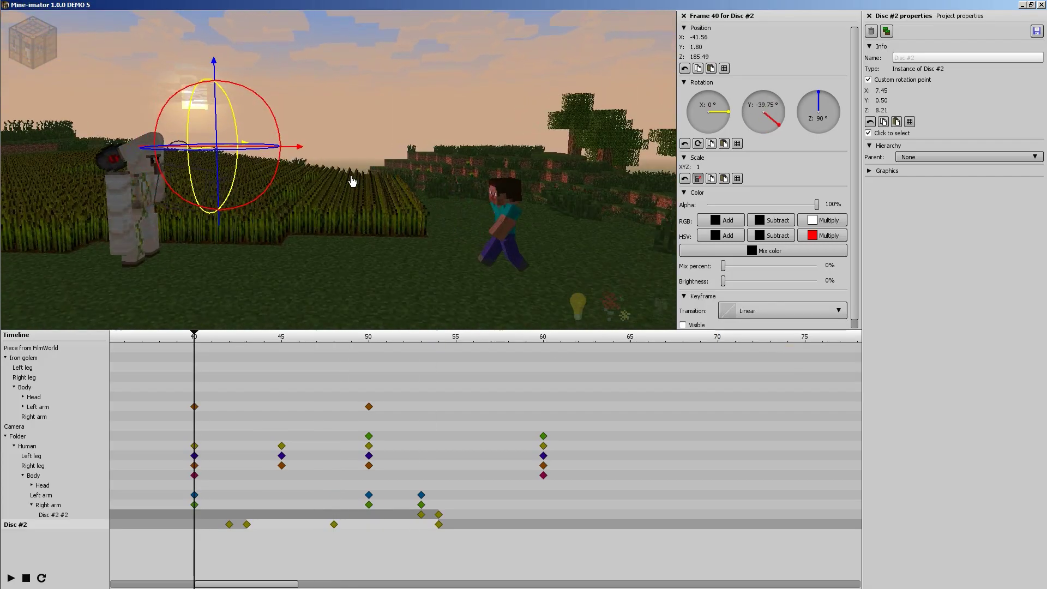
key(space)
key(space)
key(space)
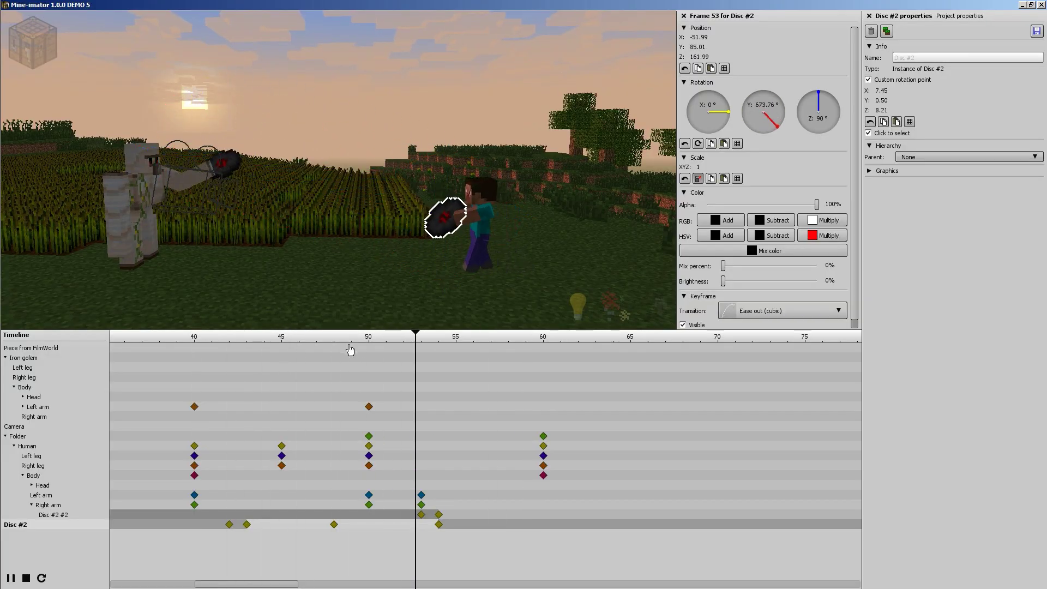
key(space)
Step: Set the transition of Disc #2's frame 48 keyframe back to Linear and replay the throw from frame 40
click(333, 524)
click(738, 310)
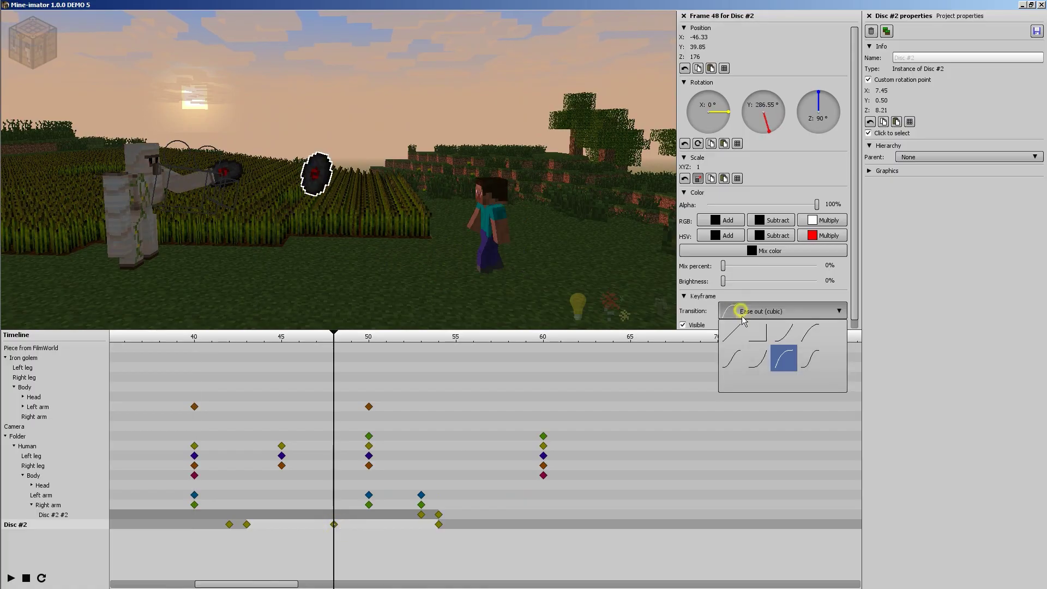
click(732, 335)
drag(325, 338, 194, 335)
key(space)
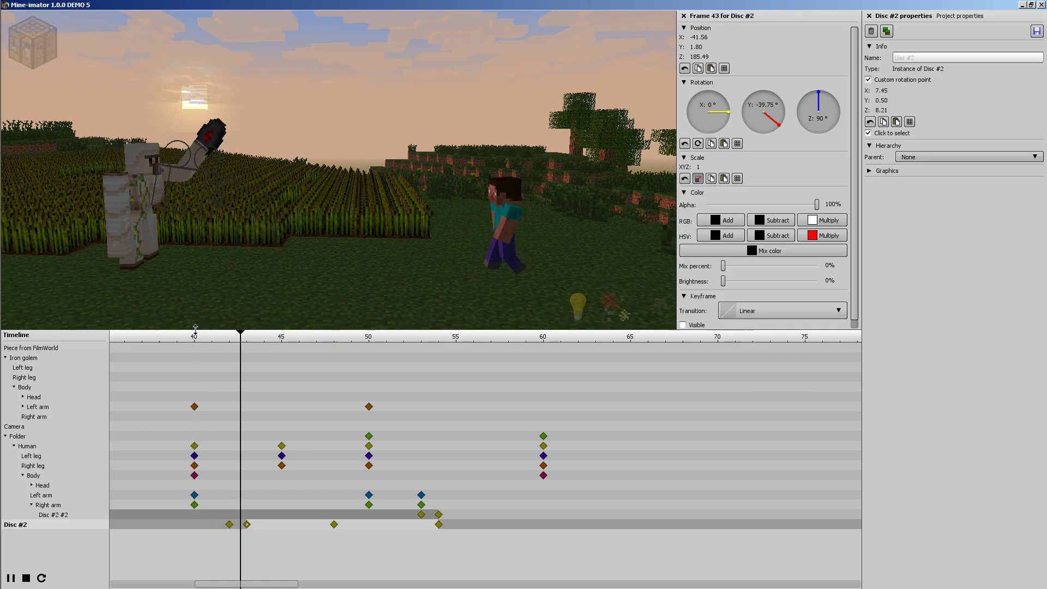
key(space)
key(space)
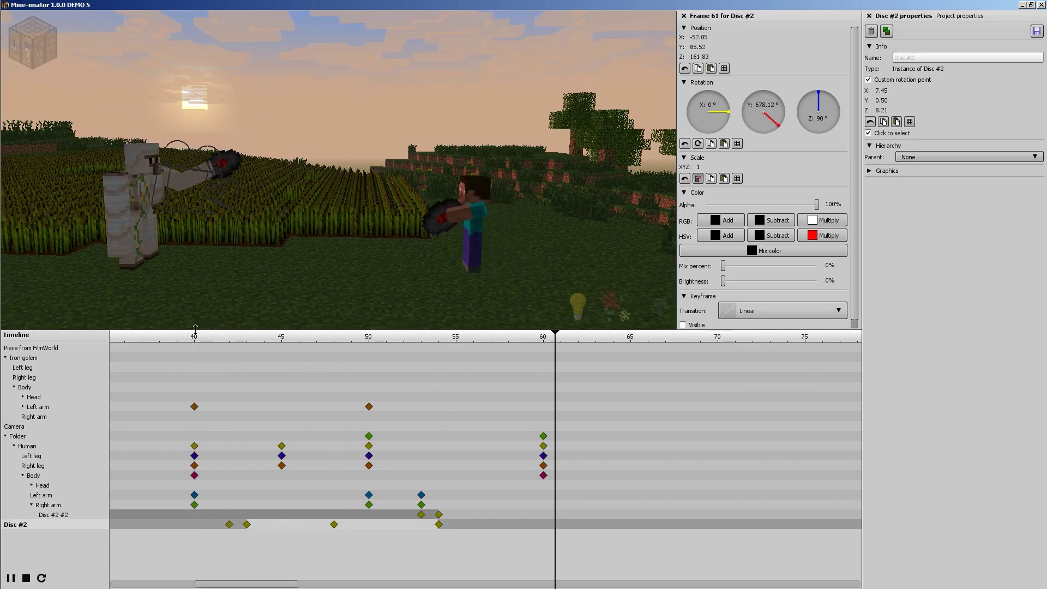
click(196, 330)
key(space)
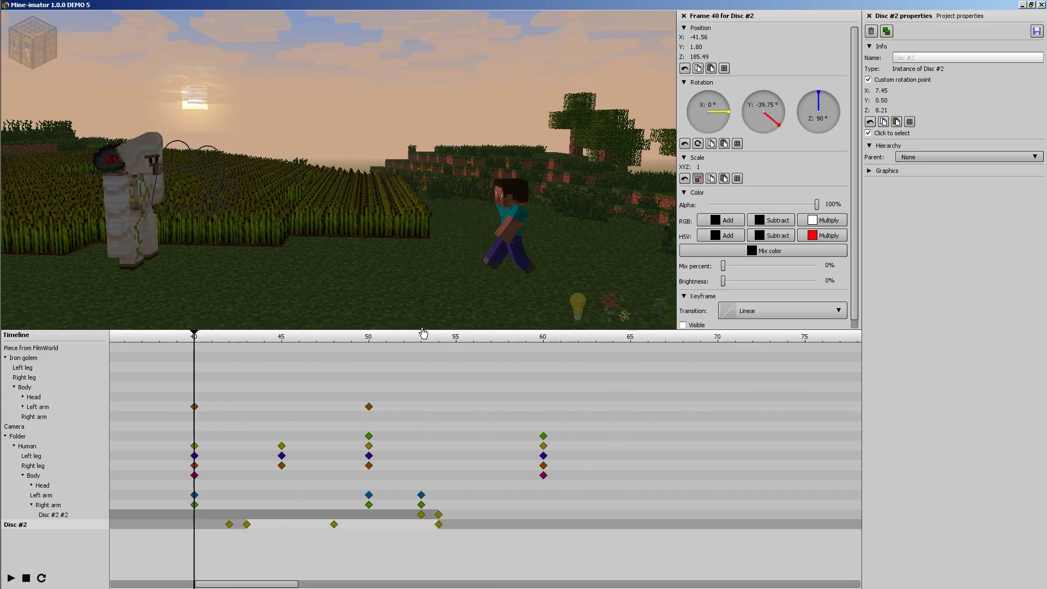
Step: Scrub and replay the throw between frames 40 and 59, examining Disc #2's flight and the human's catch
mouse_move(74, 39)
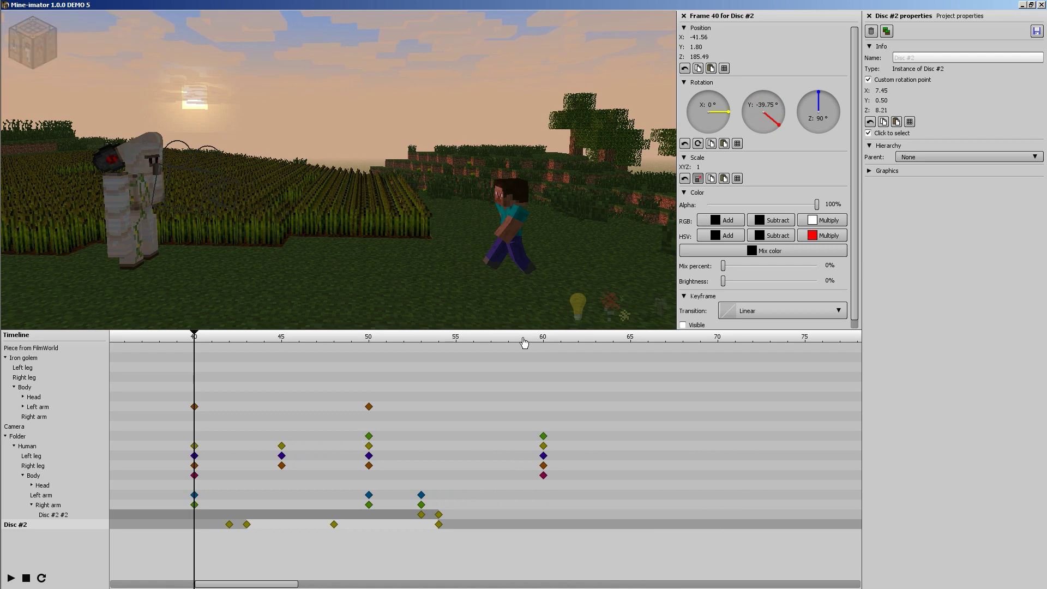
drag(467, 342, 539, 354)
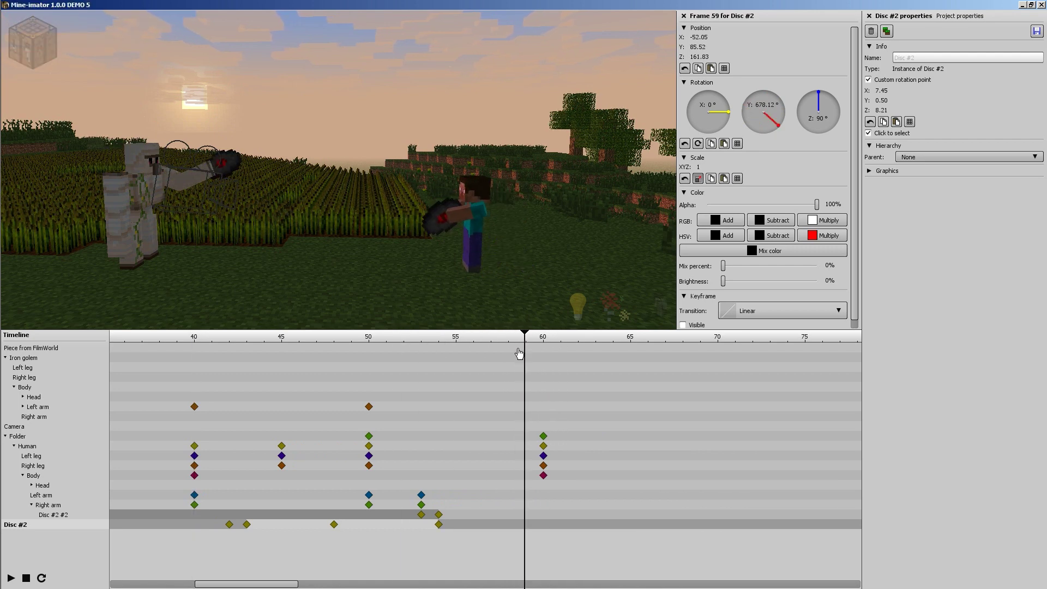
key(space)
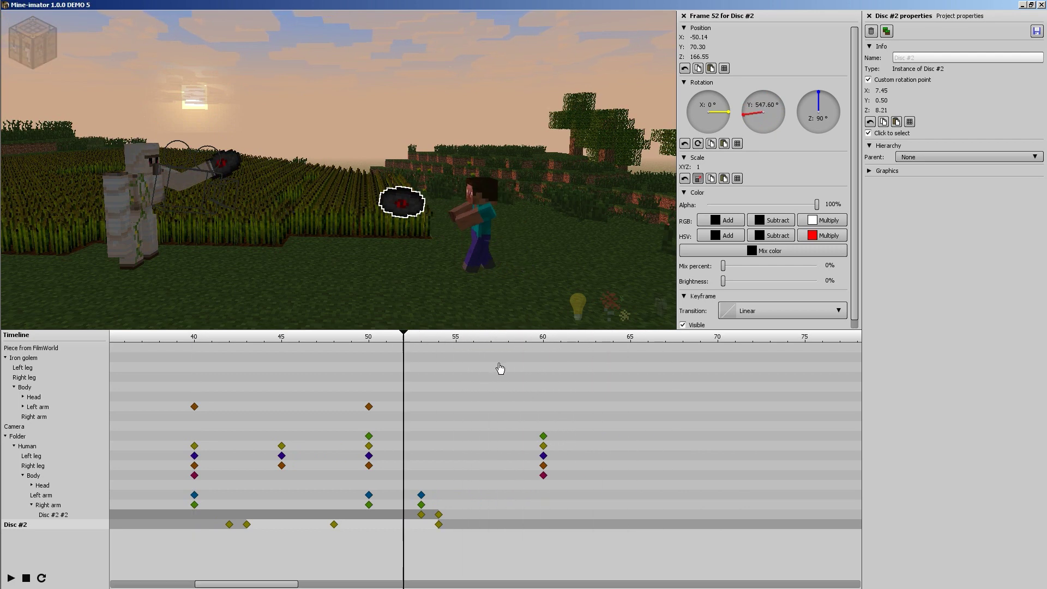
key(space)
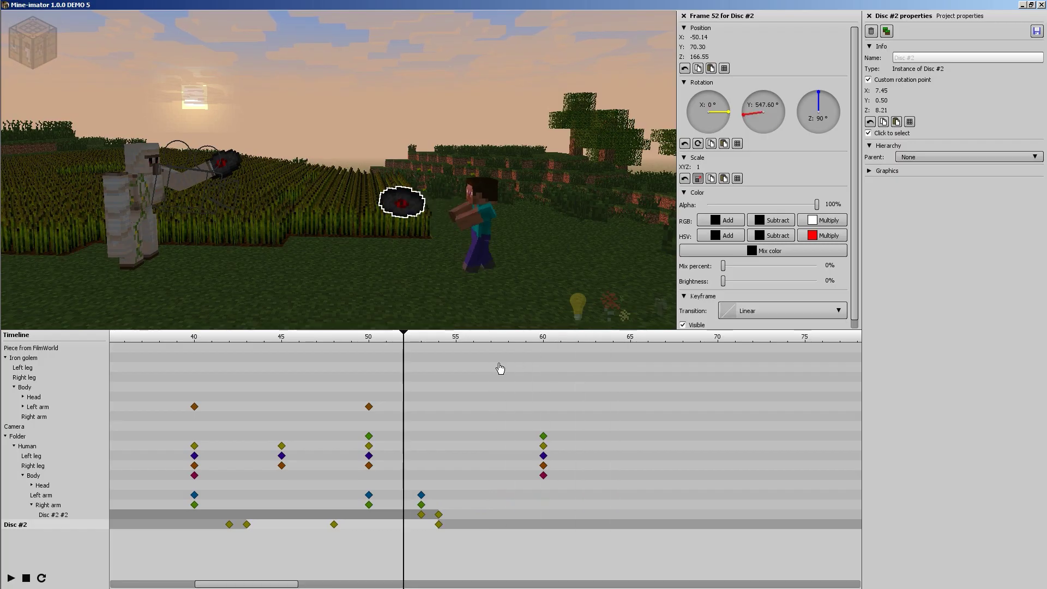
drag(476, 337, 221, 347)
key(space)
key(space)
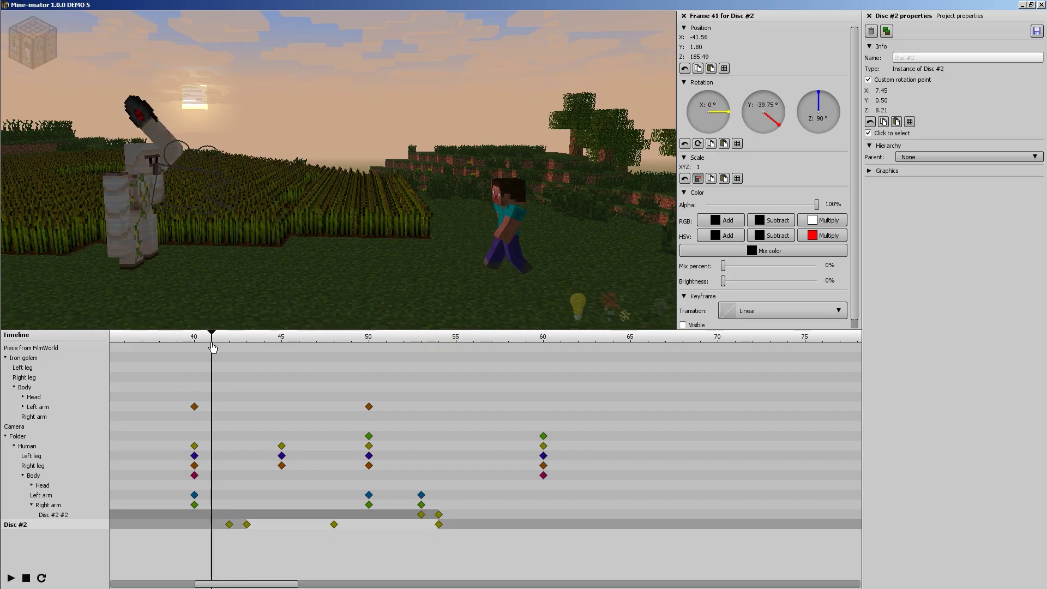
key(space)
key(space)
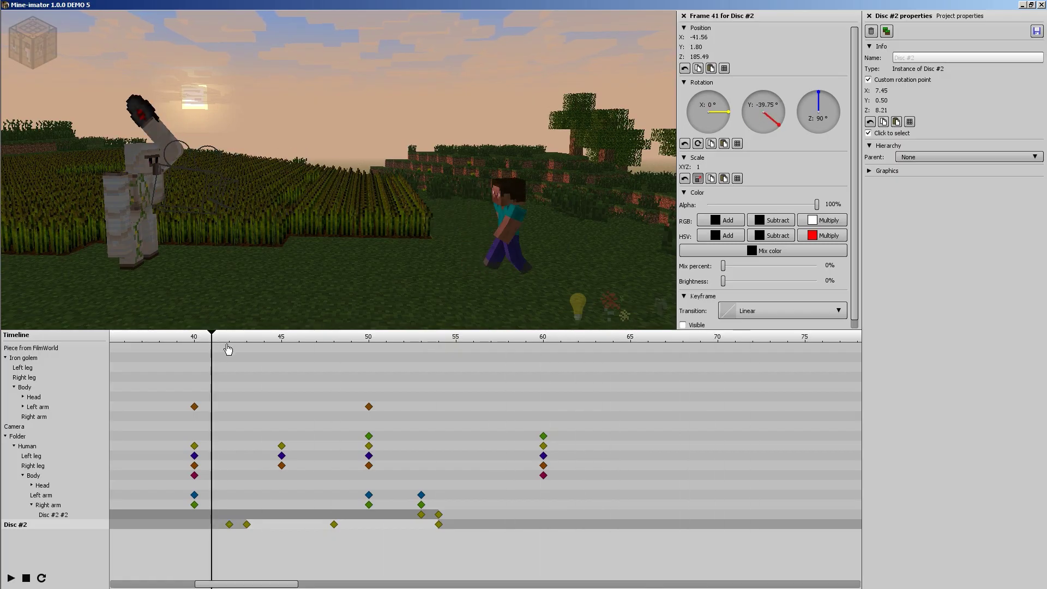
key(space)
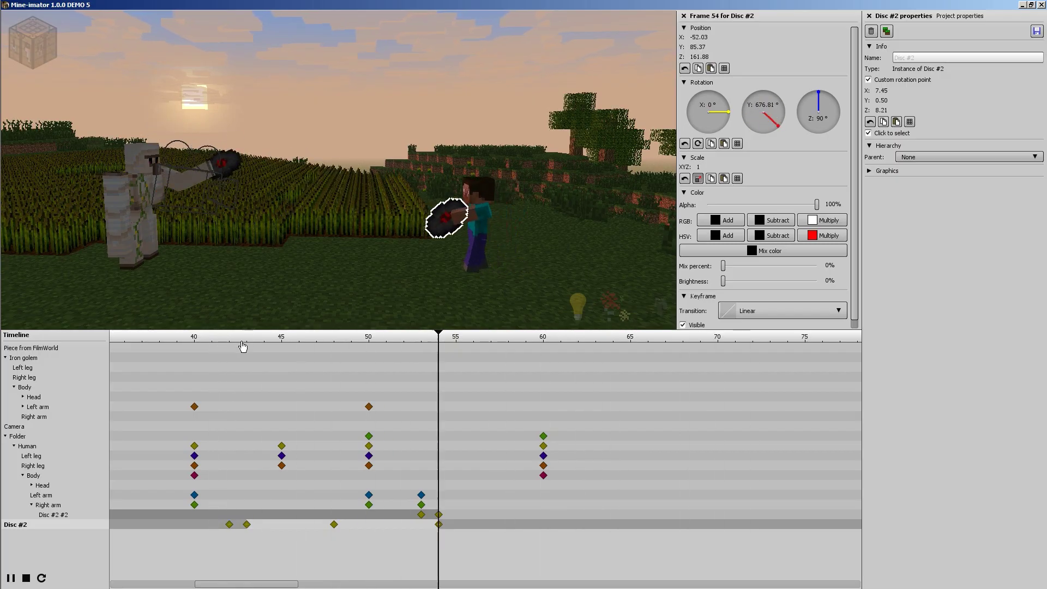
key(space)
drag(434, 356, 193, 348)
key(space)
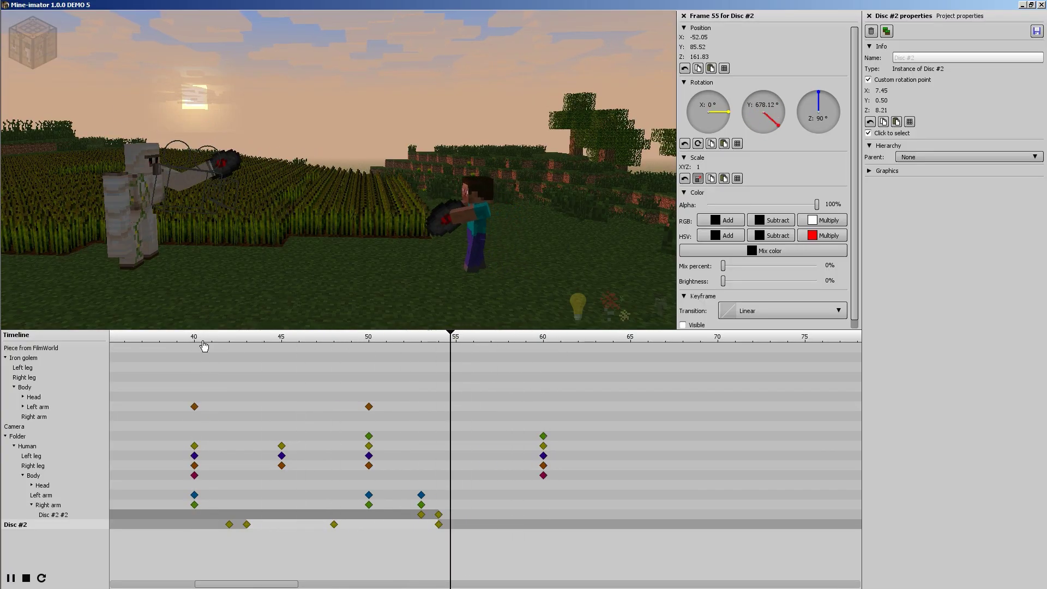
key(space)
Step: Examine the throw from around frame 40 from across the wheat field, with the whole animation's keyframes in view
drag(581, 227, 465, 176)
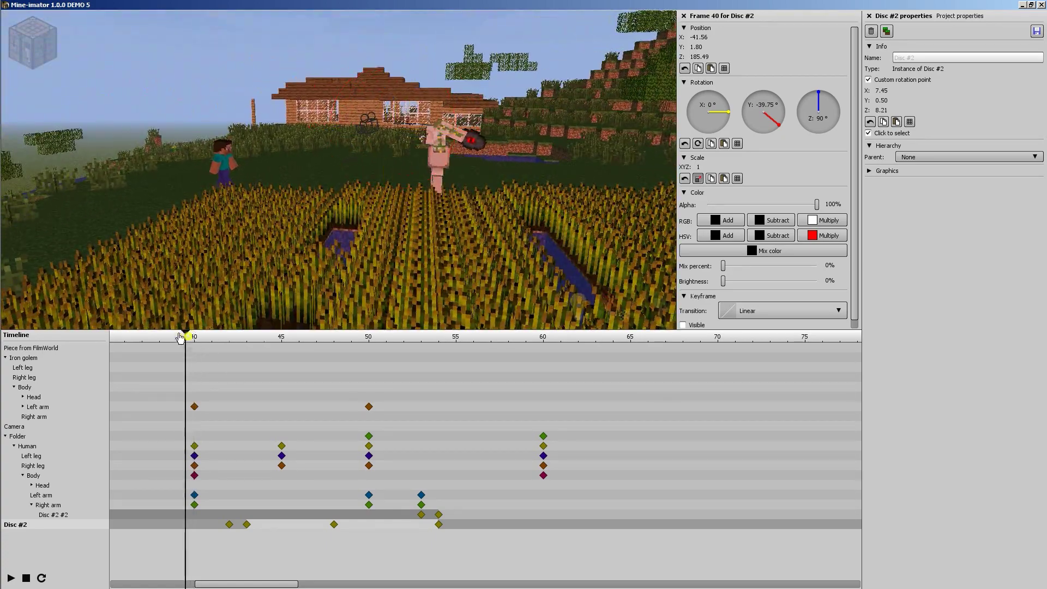
click(180, 336)
ctrl+scroll(184, 342, down, 6)
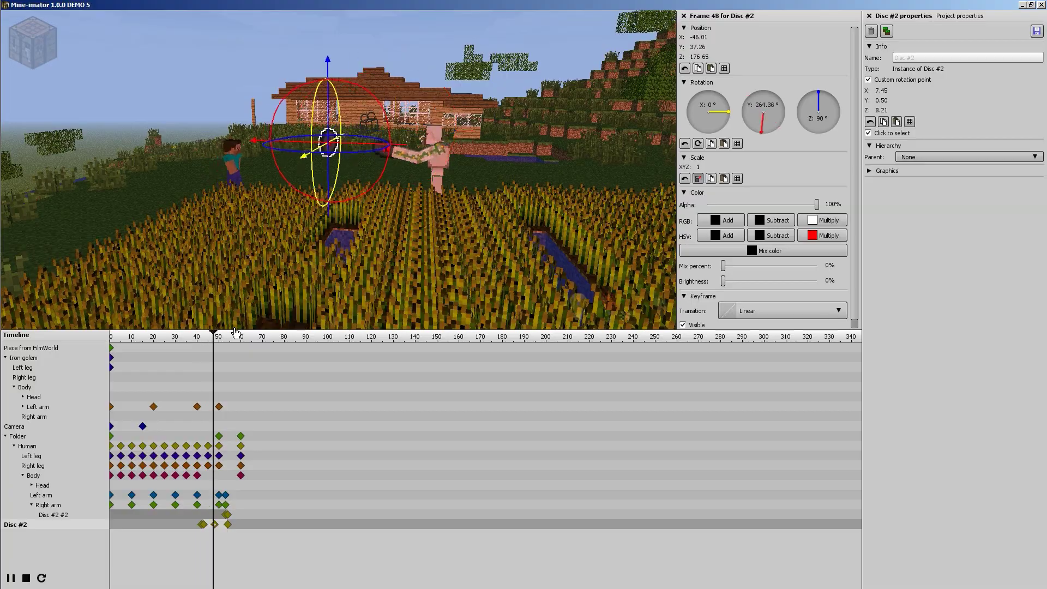
Step: Play back the full animation from frame 0 and again from frame 36 in a side view of both characters
drag(243, 331, 75, 340)
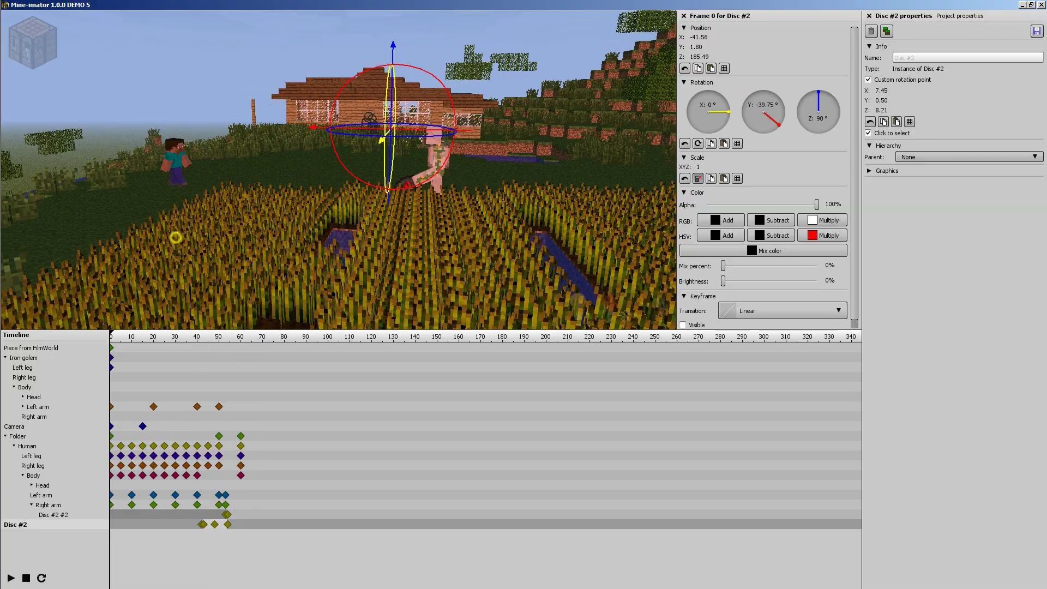
drag(176, 237, 281, 218)
right_drag(282, 218, 367, 184)
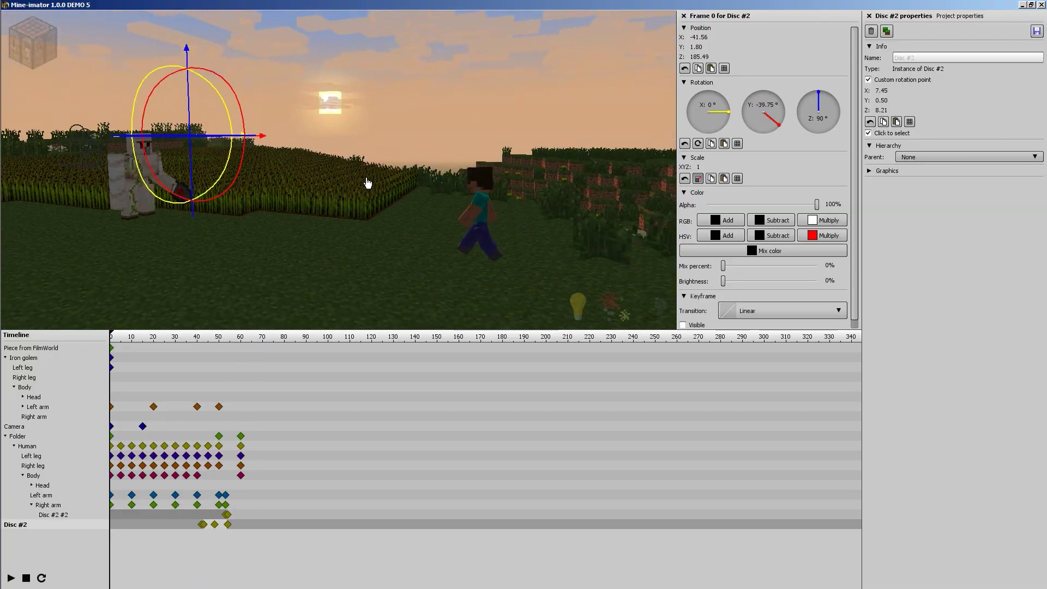
key(space)
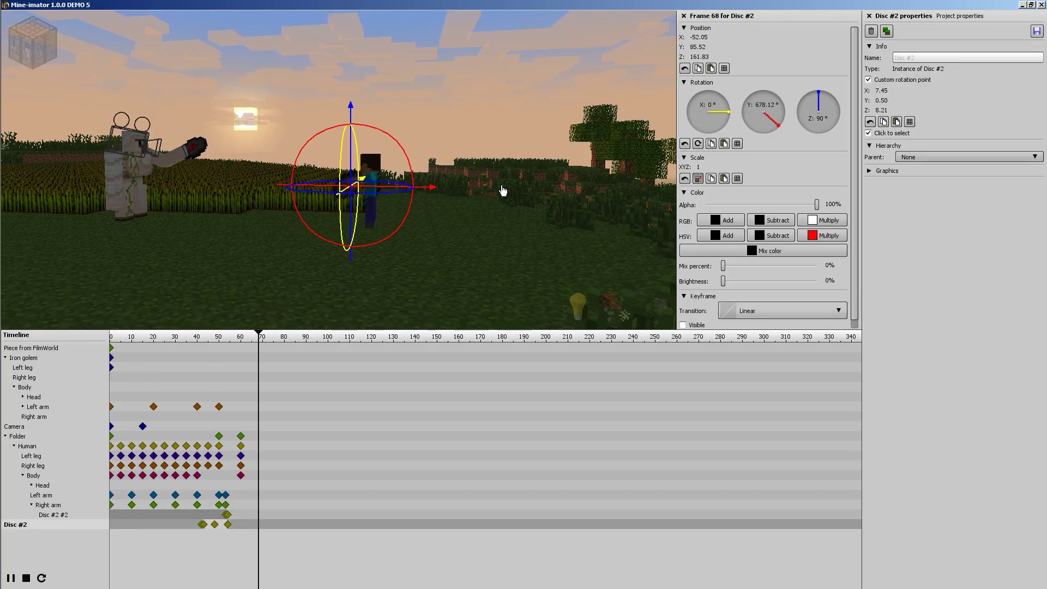
key(space)
drag(213, 349, 189, 343)
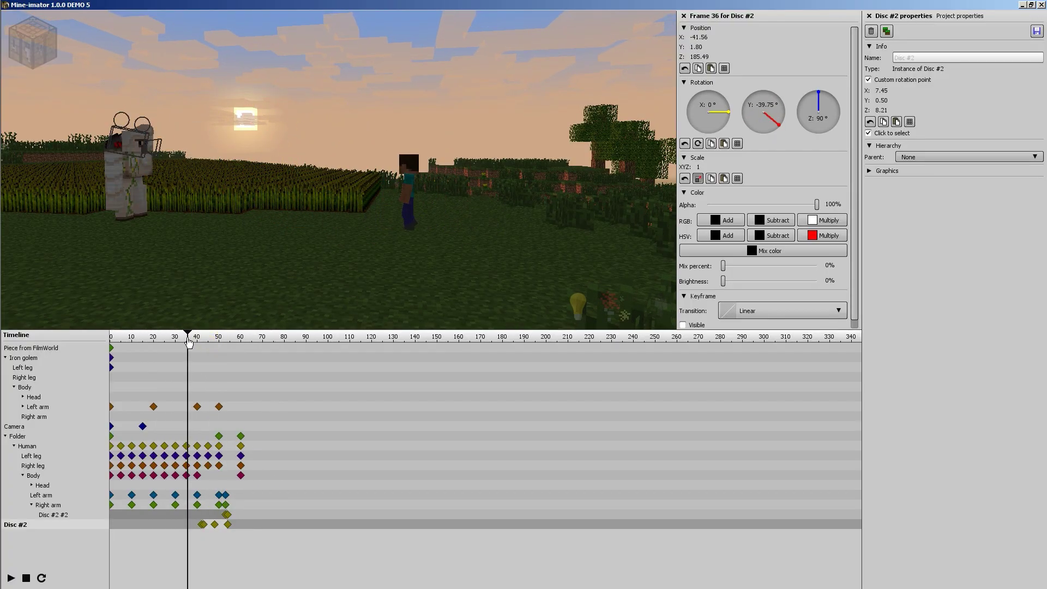
key(space)
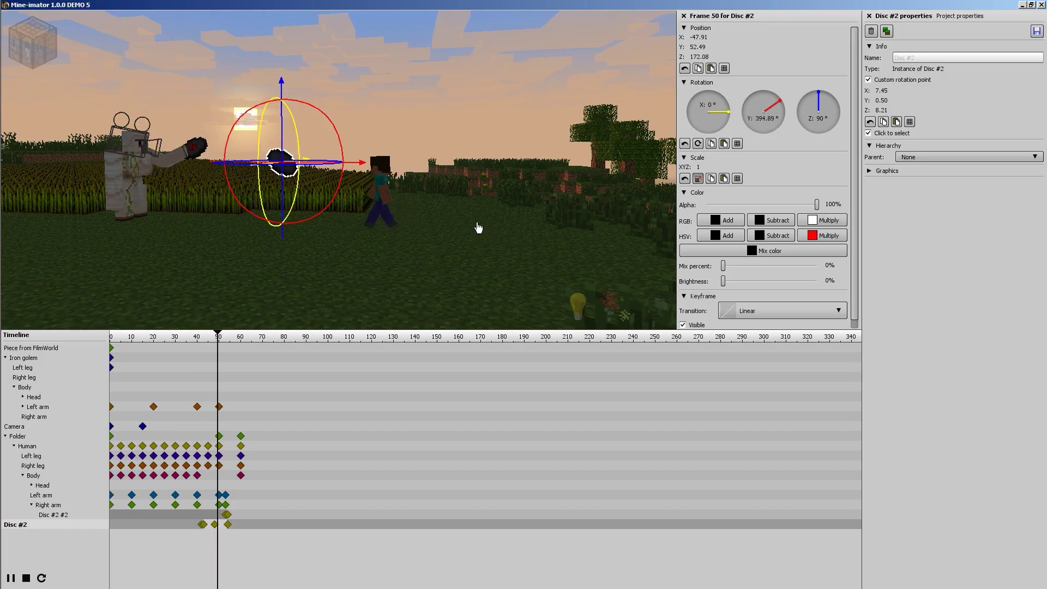
key(space)
Step: Deselect Disc #2 and replay the animation from around frame 31 and from near its start, without selection outlines
click(238, 552)
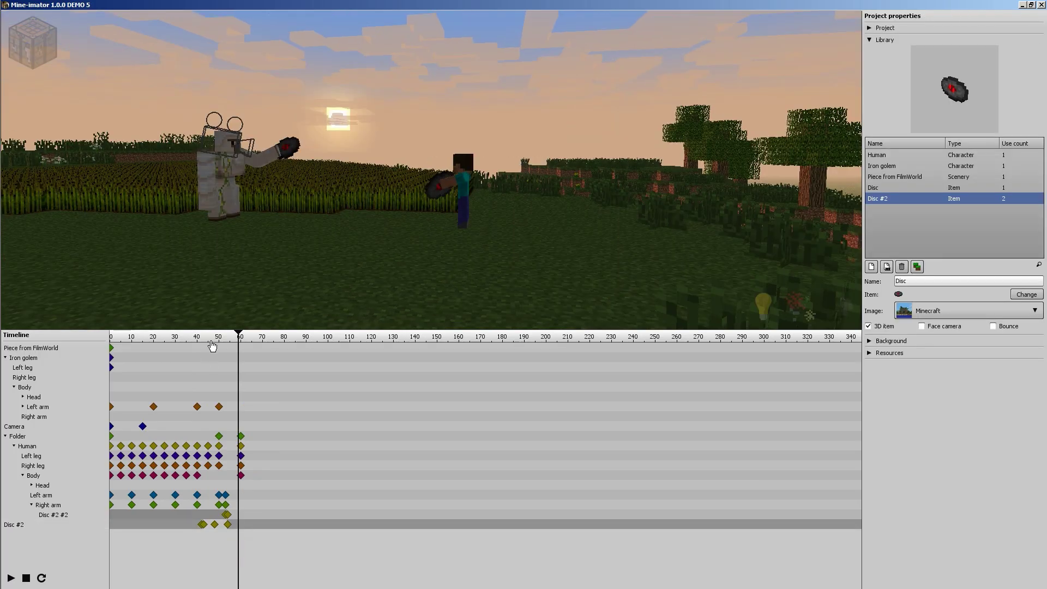
drag(212, 346, 179, 340)
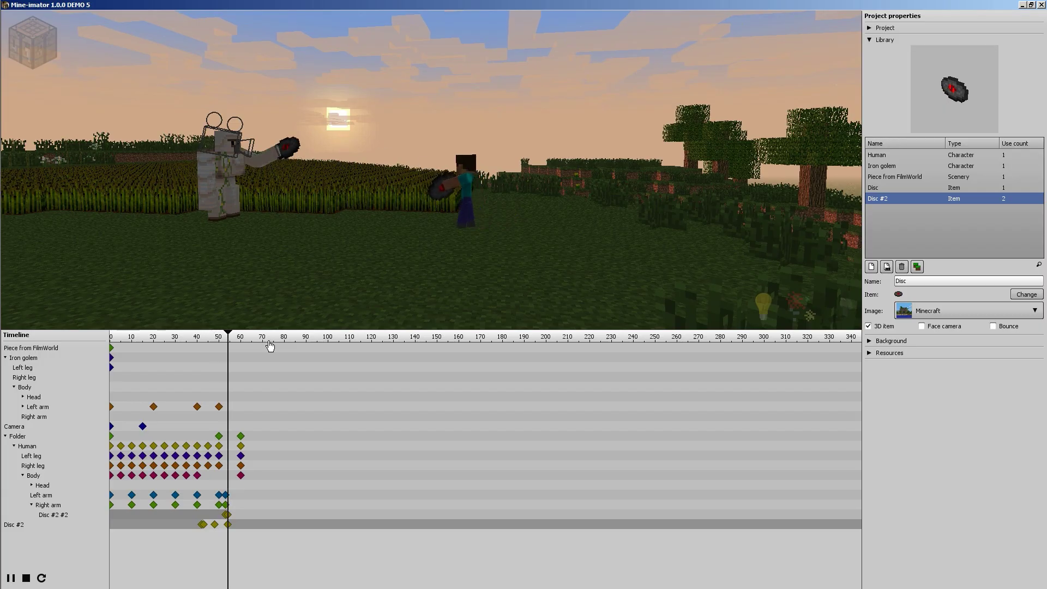
key(space)
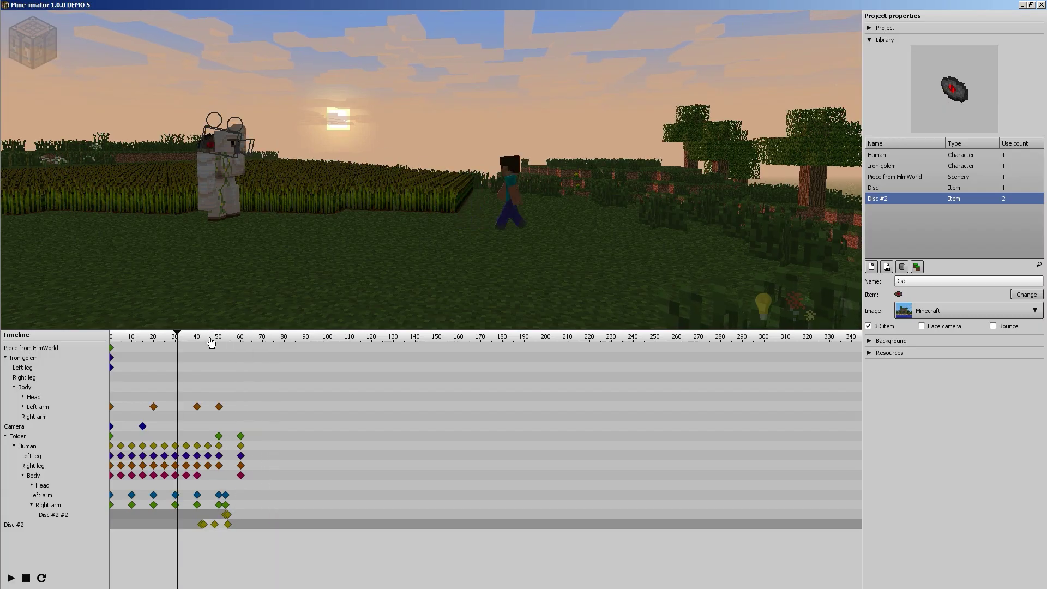
drag(206, 339, 122, 341)
key(space)
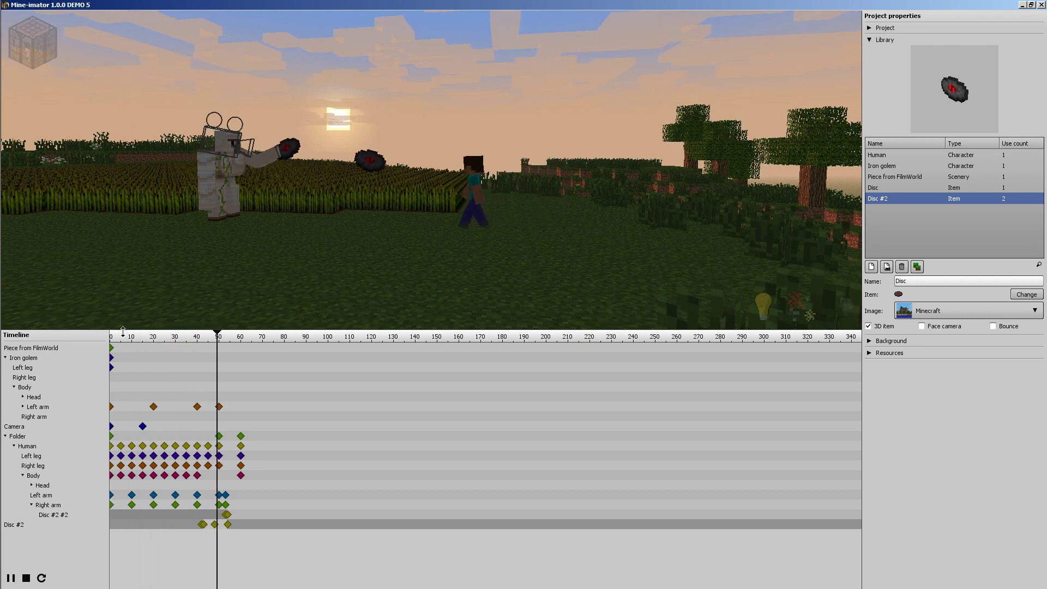
key(space)
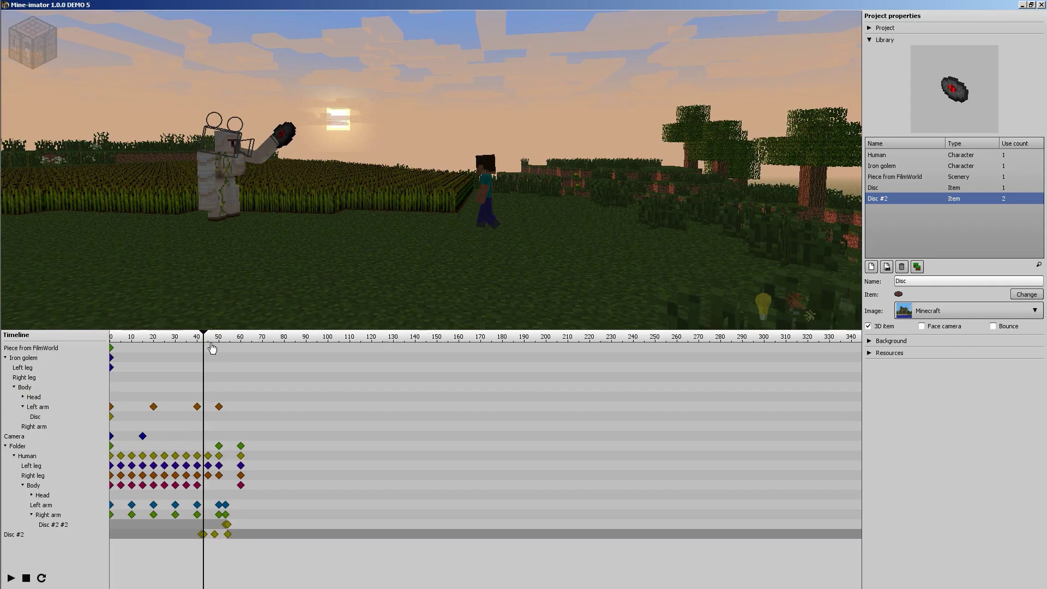
Step: Hide the golem's held Disc from frame 43 onward with a visibility keyframe at that frame
mouse_move(205, 337)
mouse_down()
mouse_move(216, 336)
mouse_move(206, 337)
mouse_up()
scroll(221, 348, up, 3)
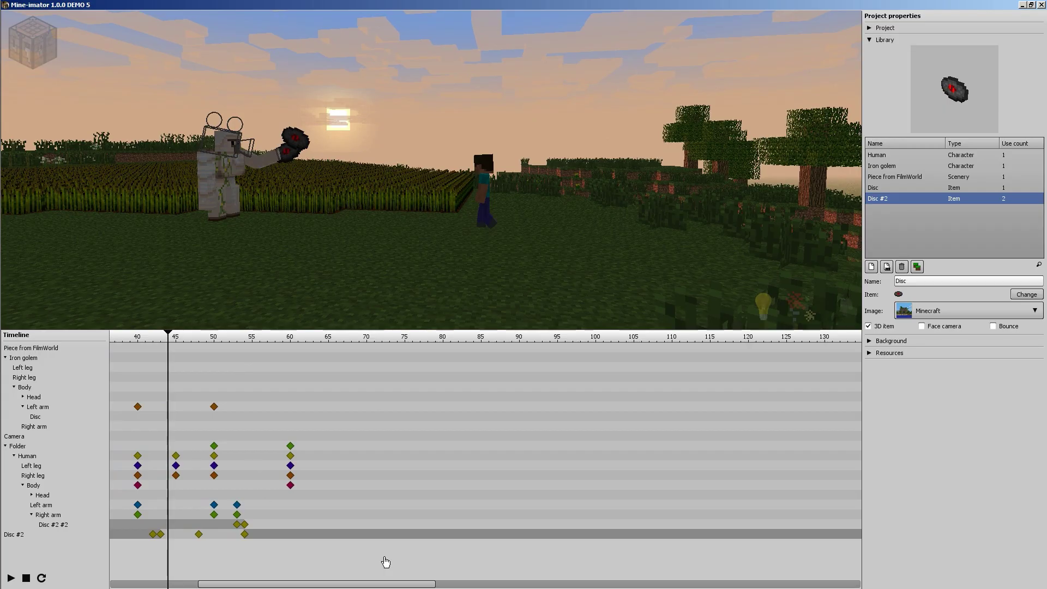
drag(364, 582, 316, 583)
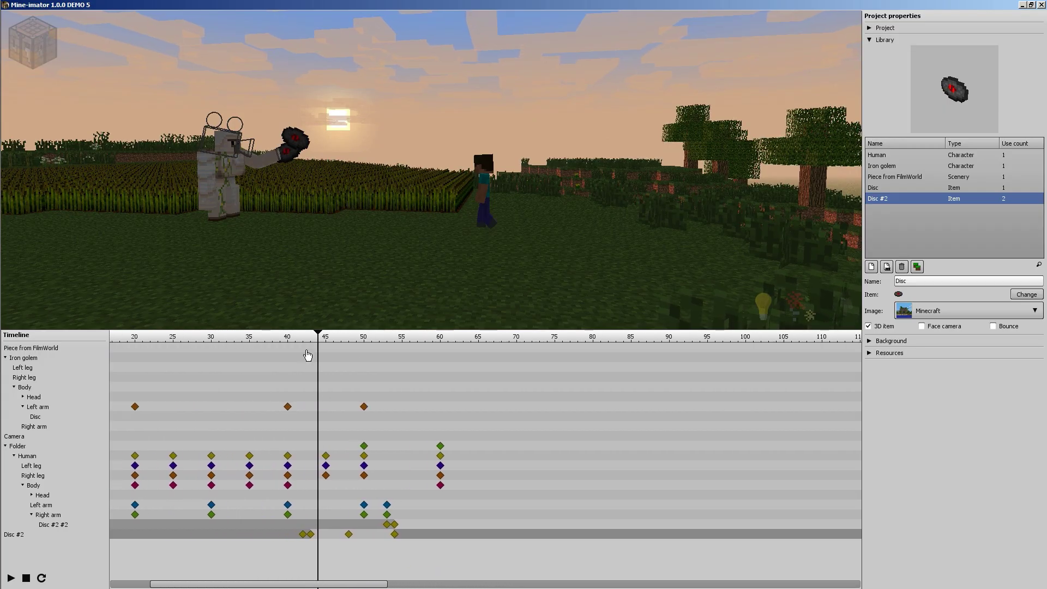
drag(308, 356, 314, 331)
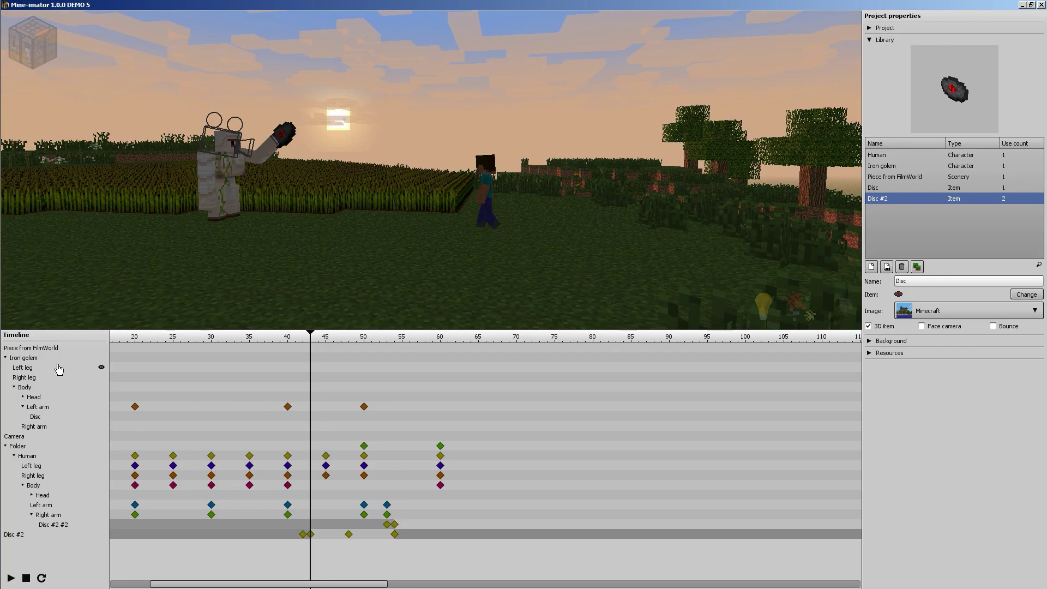
click(39, 417)
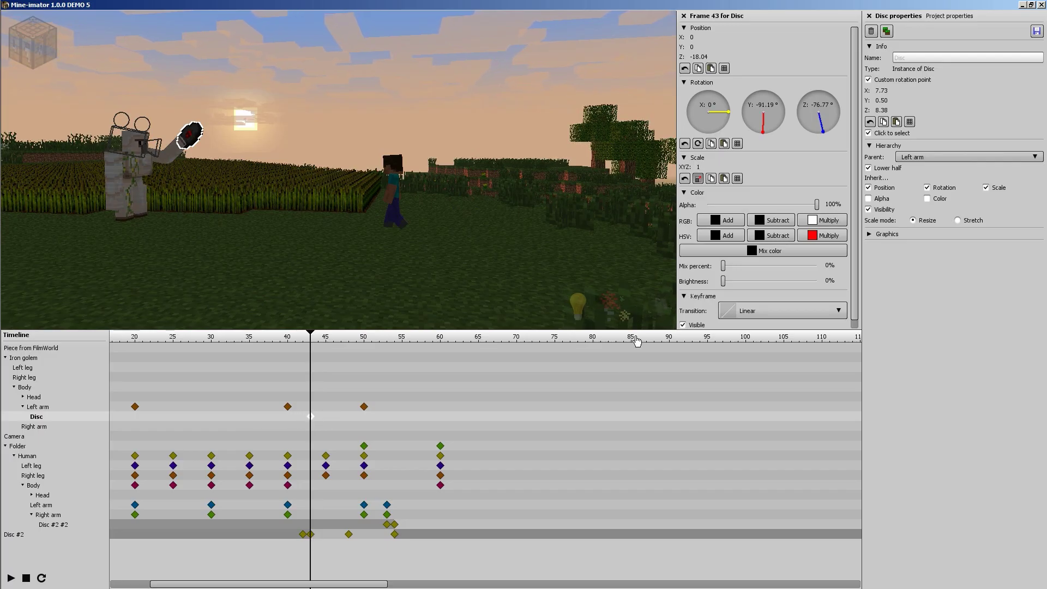
click(682, 325)
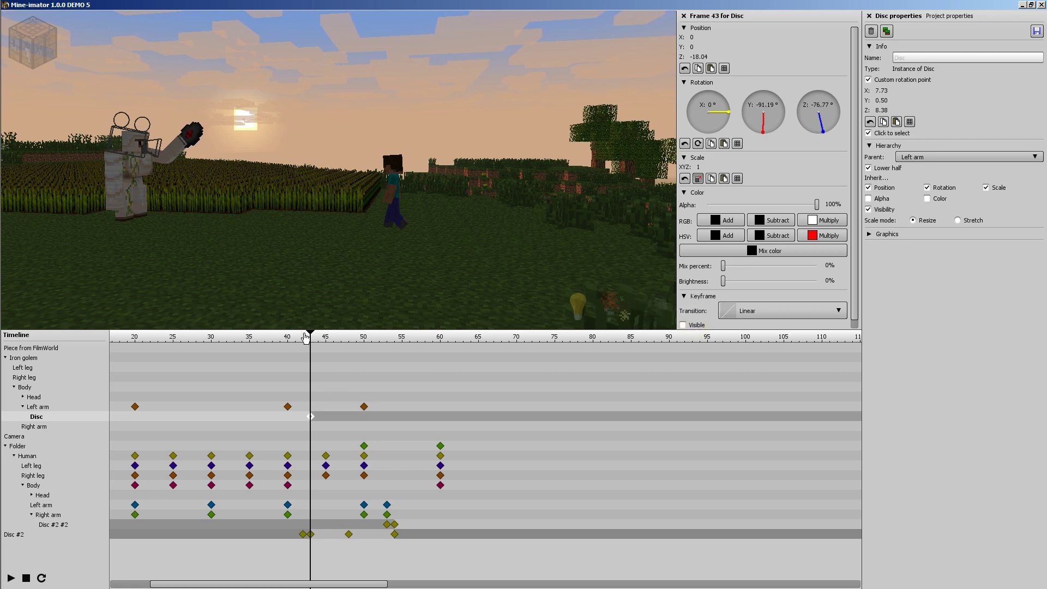
Step: Replay the throw from around frame 31 to check the golem's disc release and the human's catch
drag(306, 338, 222, 330)
key(space)
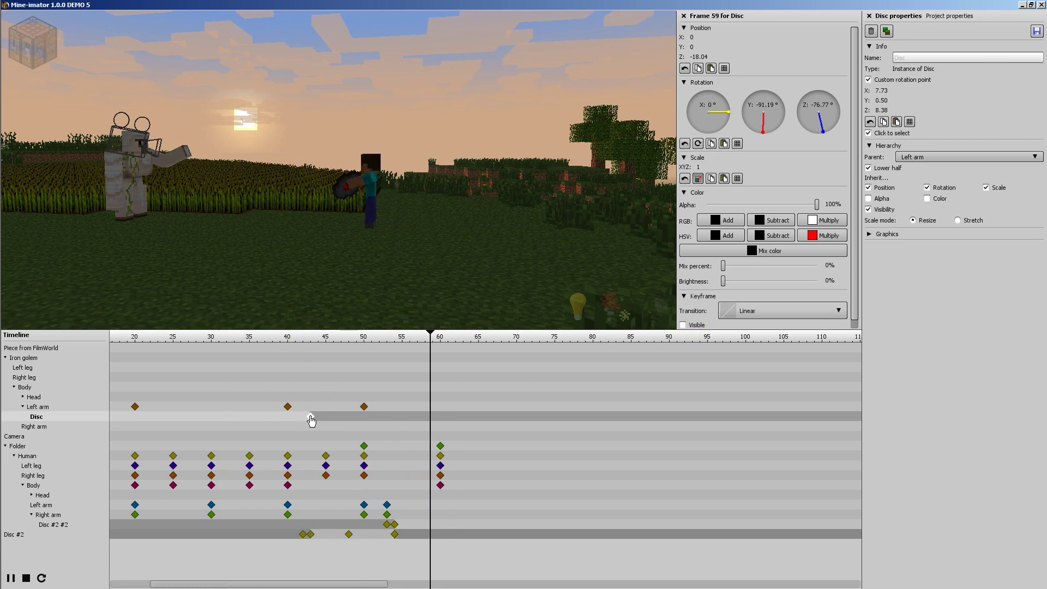
key(space)
Step: Keyframe the golem's left arm lowered at frame 56, with its rotation reset to 0° and its bend at 10.62°
drag(367, 343, 442, 368)
click(410, 406)
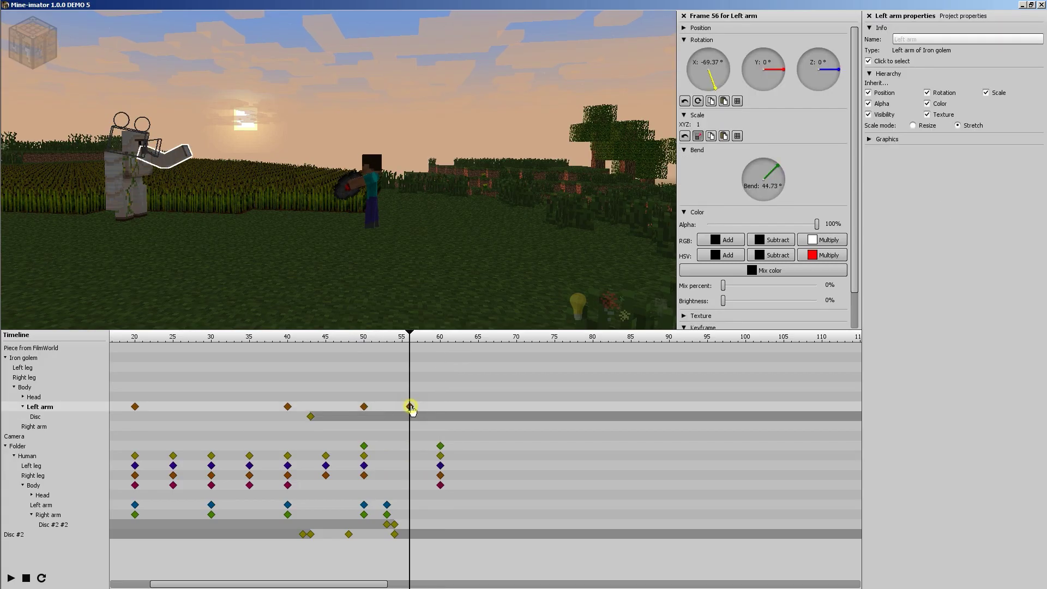
click(698, 101)
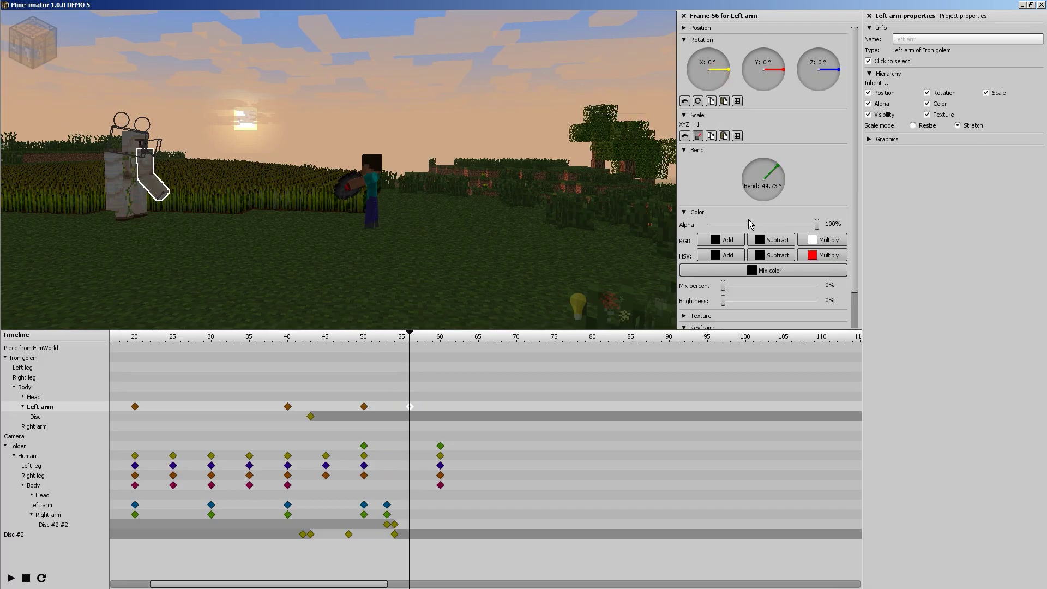
drag(779, 174, 781, 176)
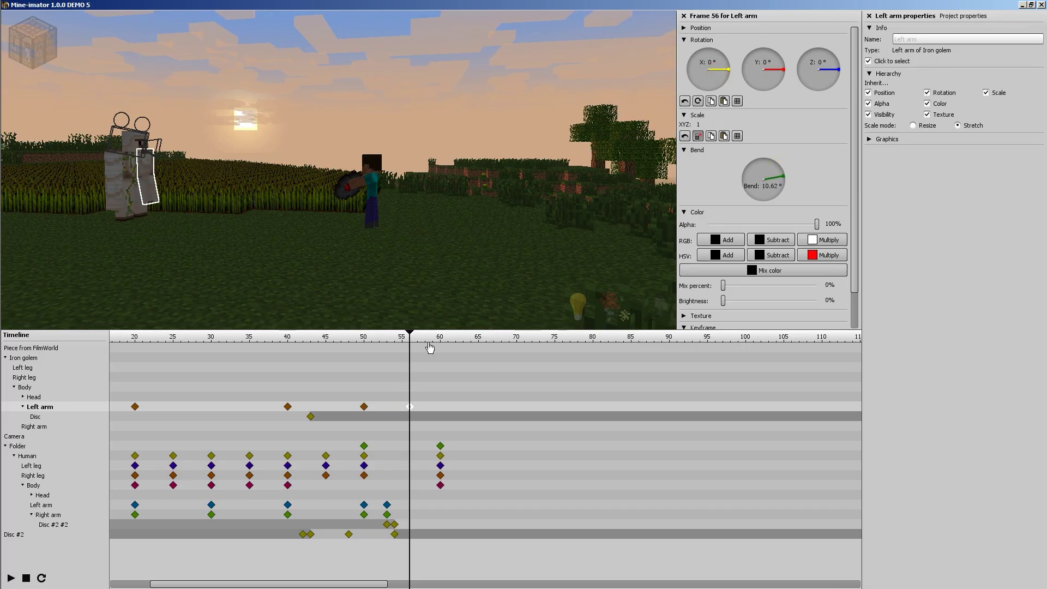
Step: Play back the throw from around frame 33 to review the golem's arm lowering
drag(398, 338, 235, 337)
key(space)
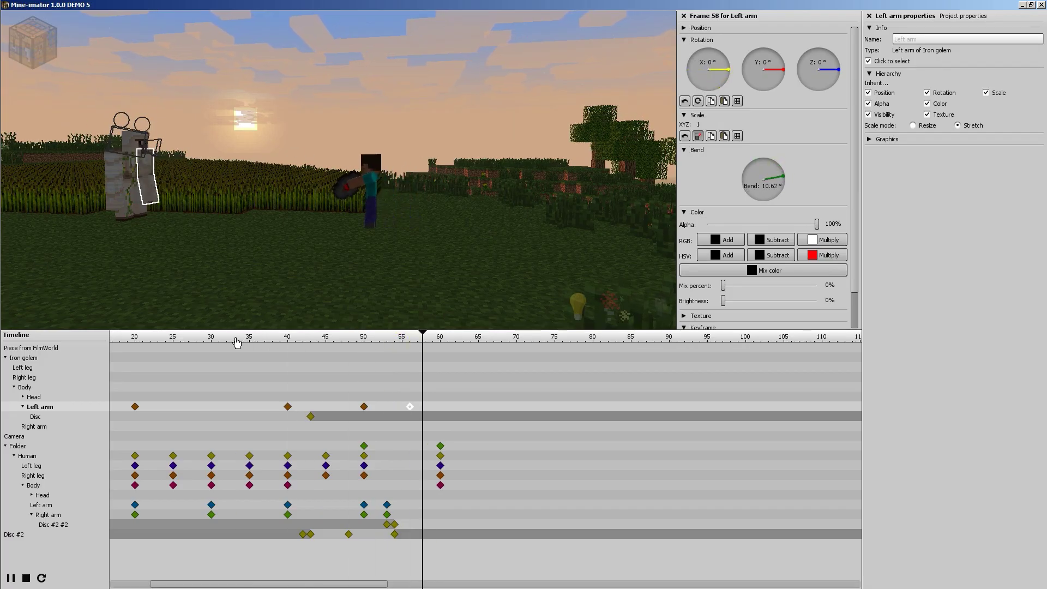
key(space)
key(space)
key(space)
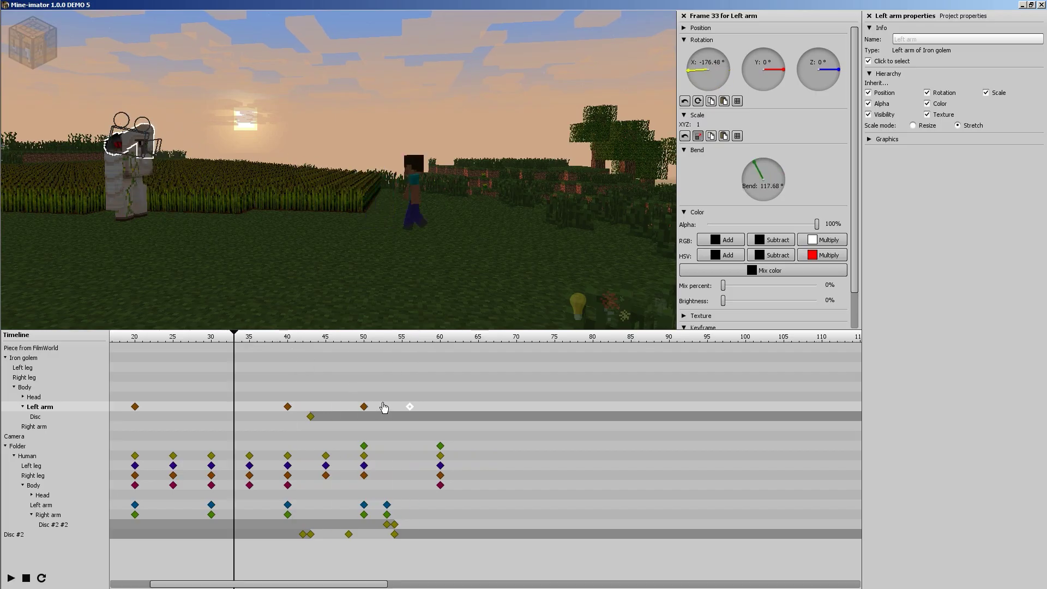
Step: Give the golem's left arm keyframe at frame 50 an ease-out transition
click(364, 407)
scroll(780, 294, down, 2)
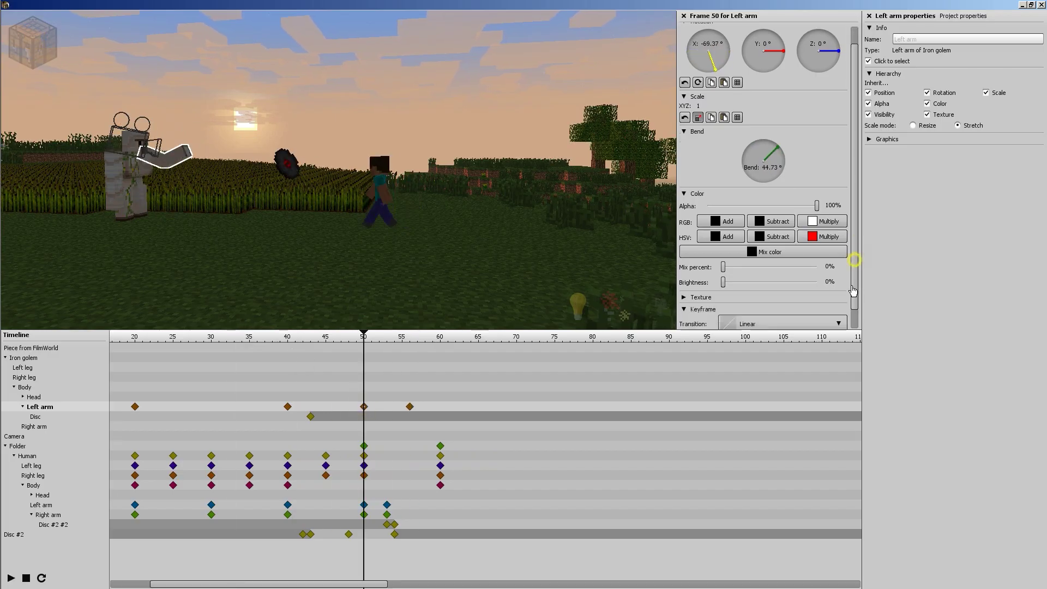
click(781, 305)
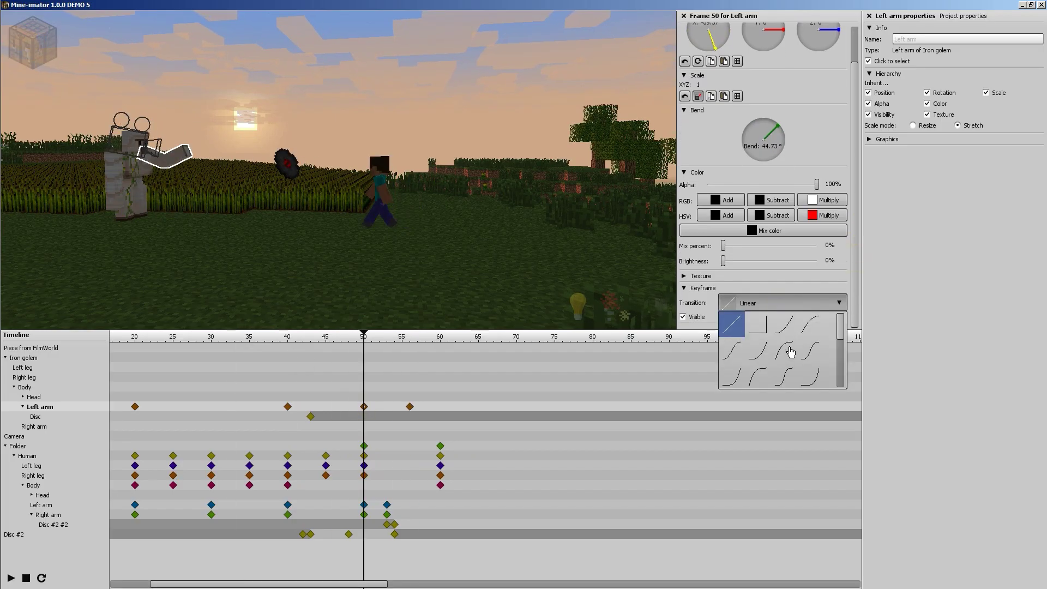
click(807, 329)
Step: Replay the golem's eased arm movement from frame 36, including from a wider side view of both characters
drag(332, 339, 257, 342)
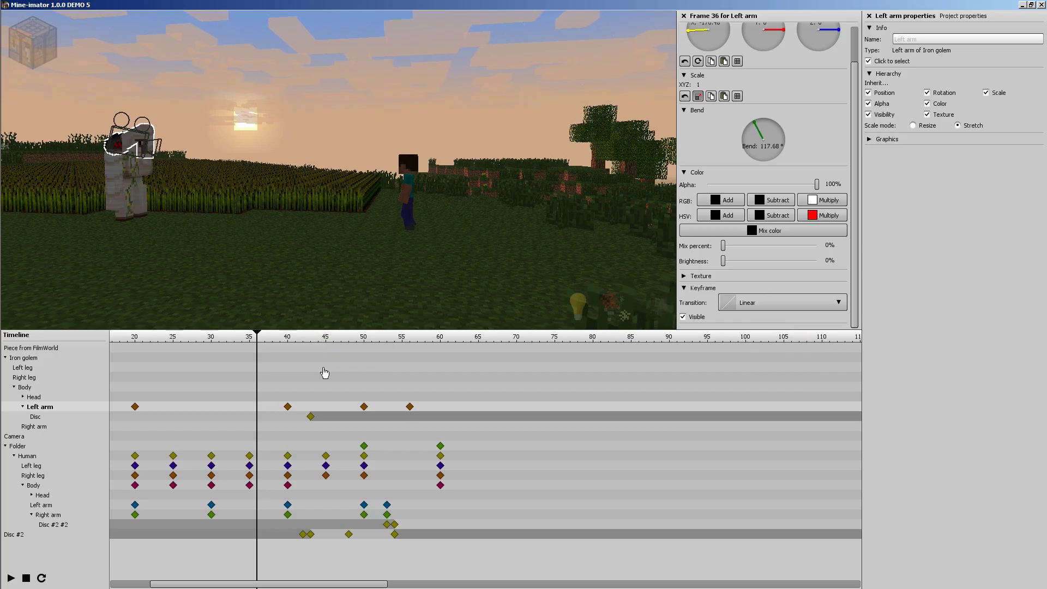
key(space)
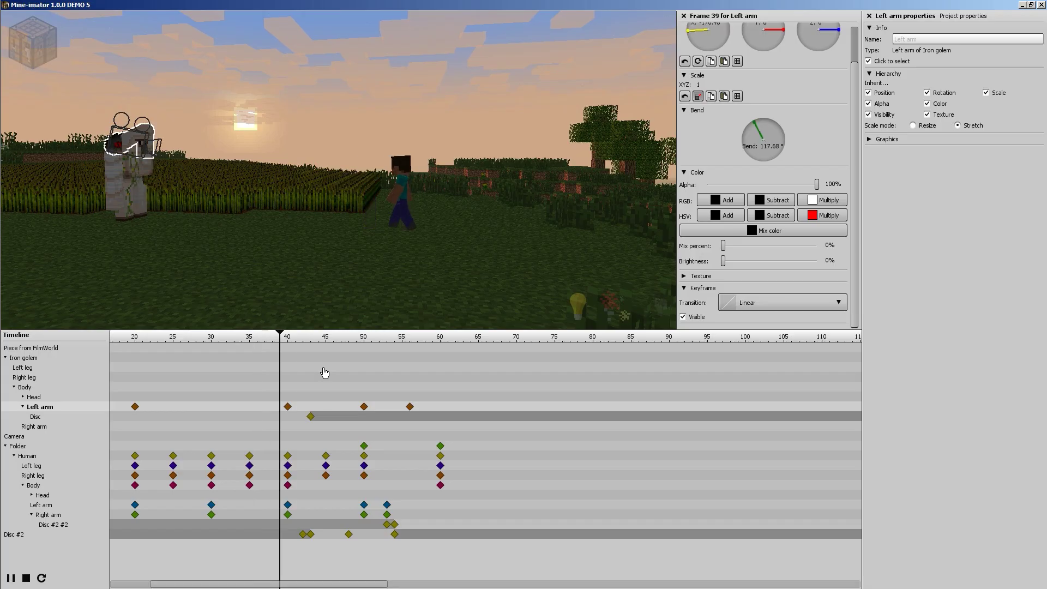
key(space)
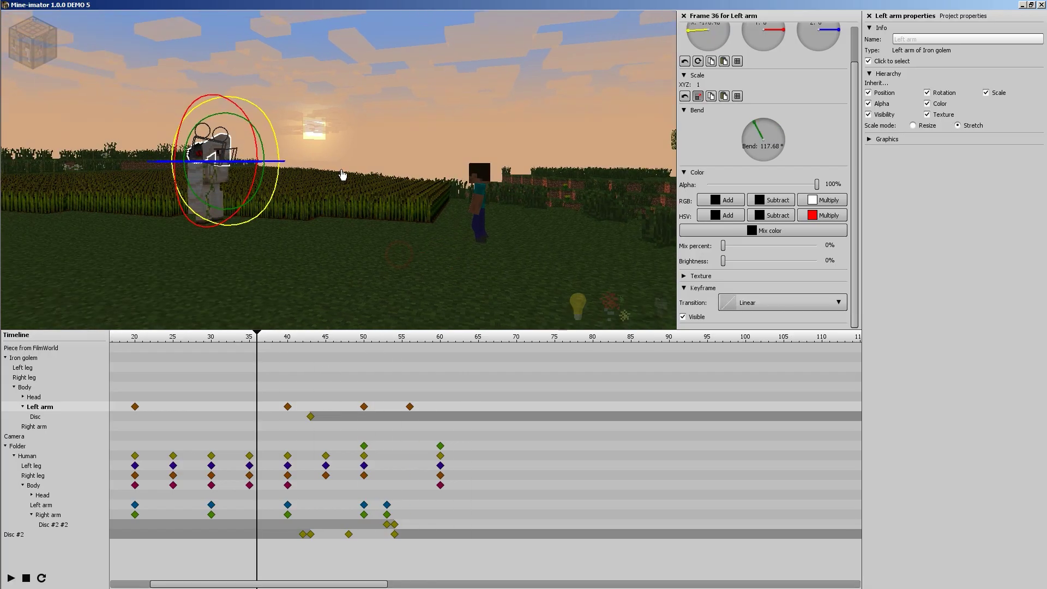
drag(342, 174, 339, 175)
scroll(362, 213, down, 4)
scroll(350, 187, up, 2)
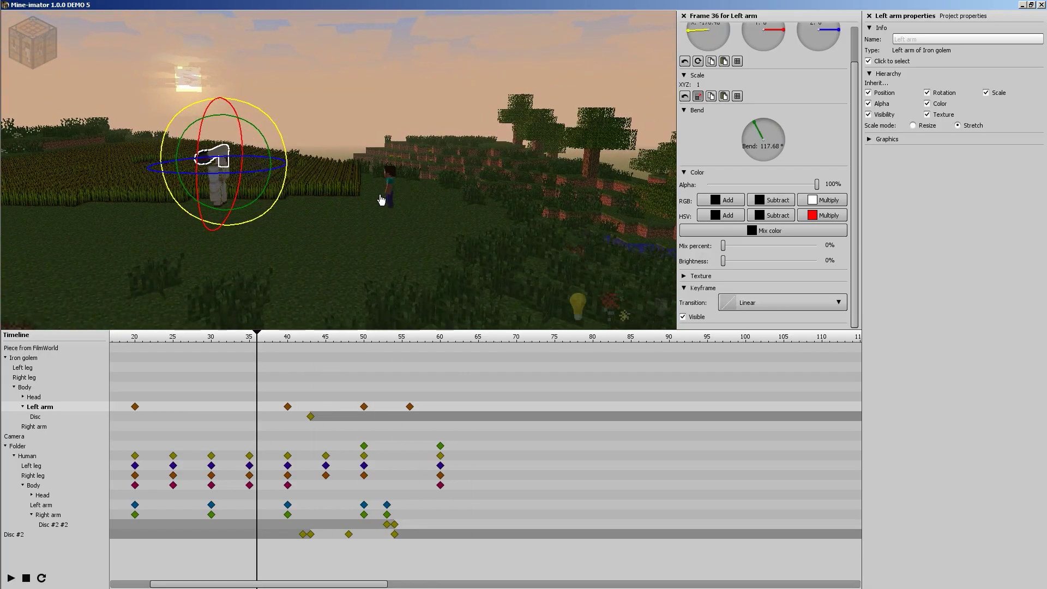
mouse_move(380, 199)
right_down()
mouse_move(362, 199)
mouse_move(381, 195)
right_up()
key(space)
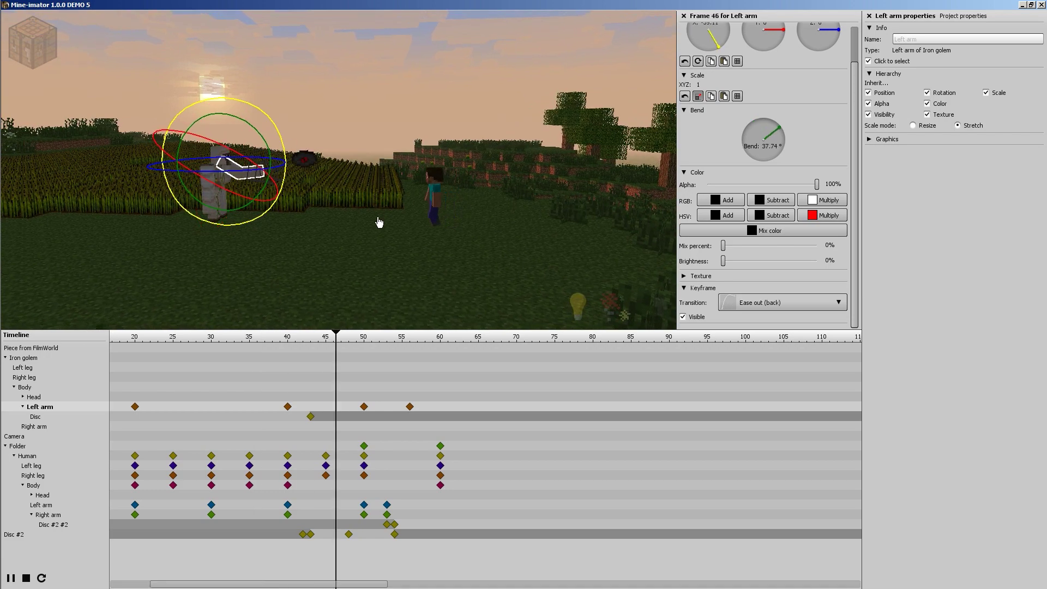
key(space)
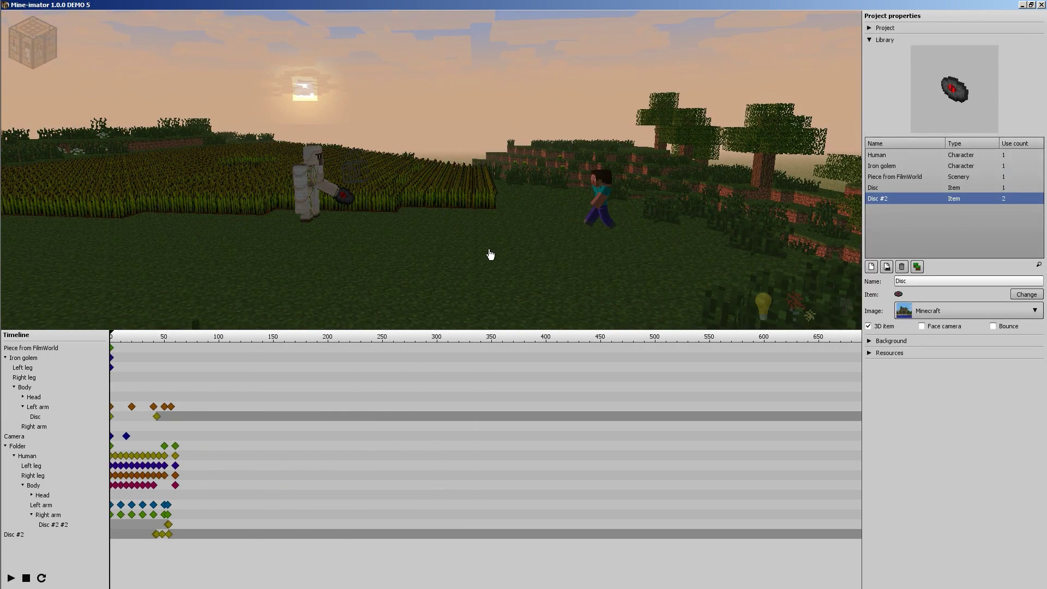
Step: Examine Disc #2's flight between frames 43 and 48 and its release position at frame 43 from a closer angle
click(169, 338)
scroll(367, 450, up, 6)
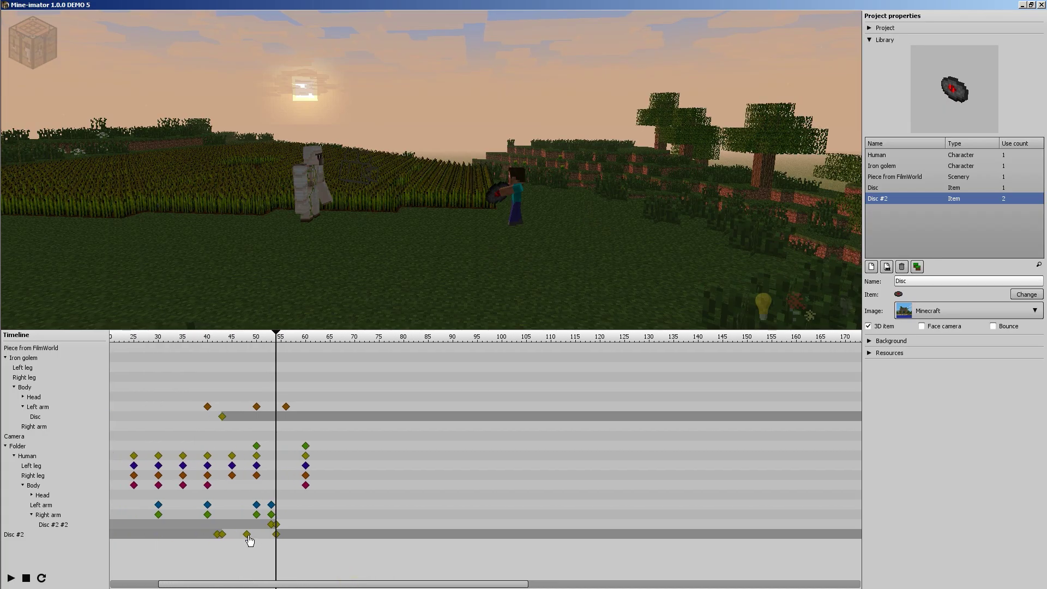
click(246, 534)
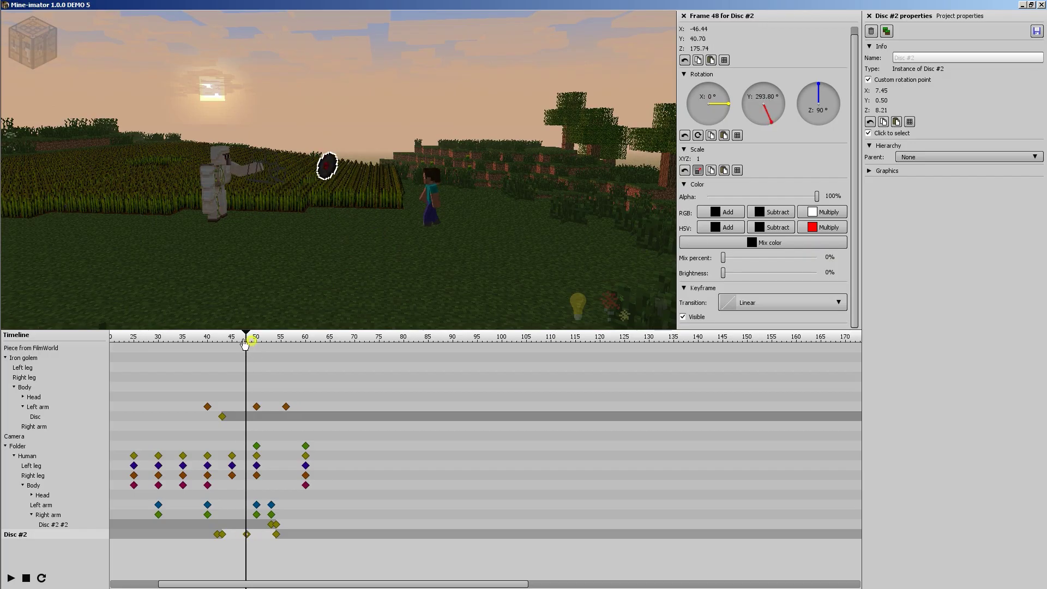
drag(248, 336, 222, 359)
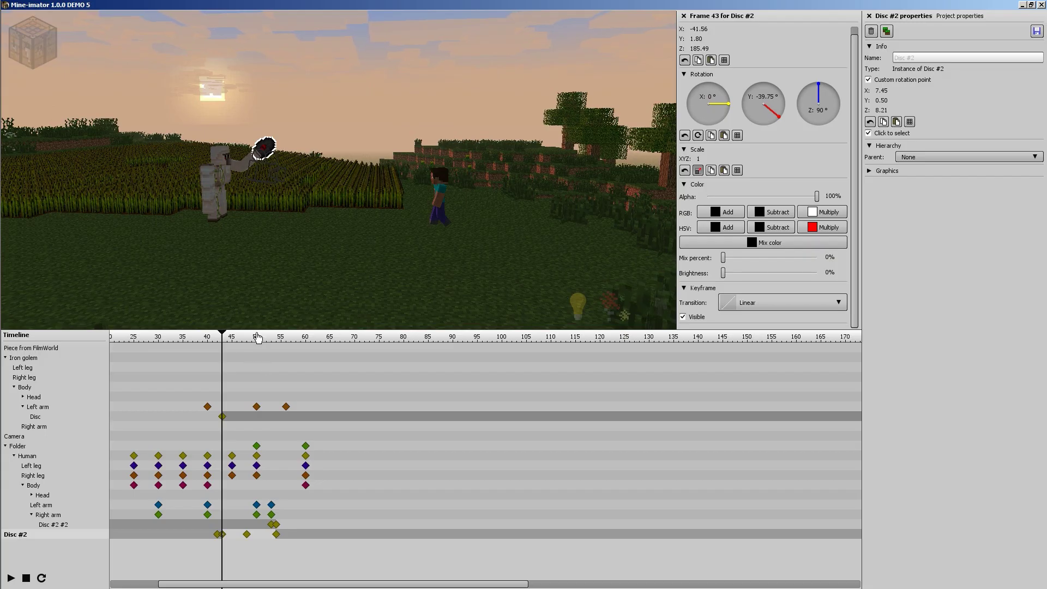
click(246, 338)
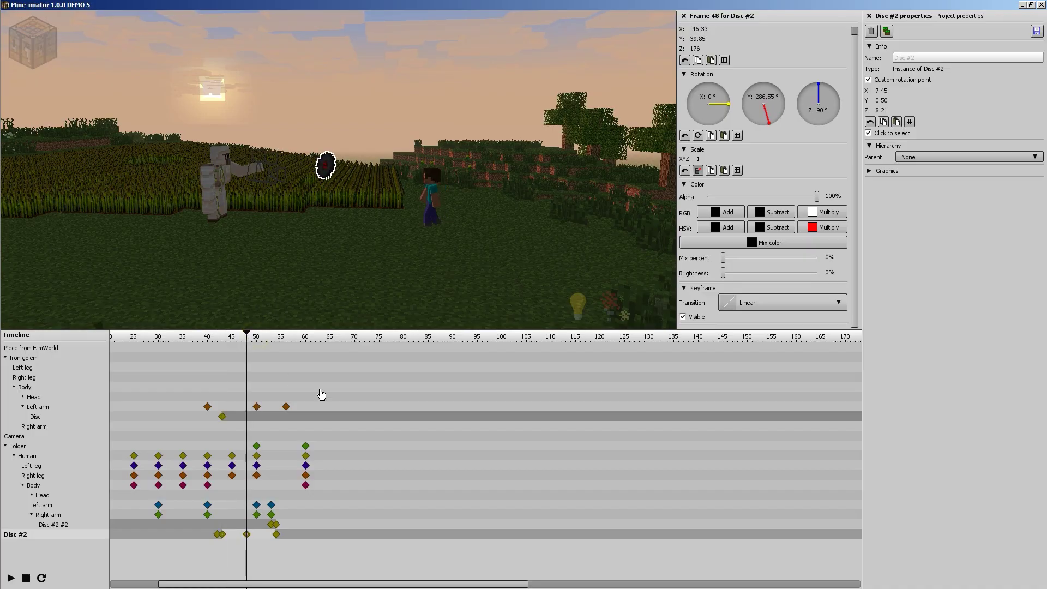
drag(248, 341, 222, 342)
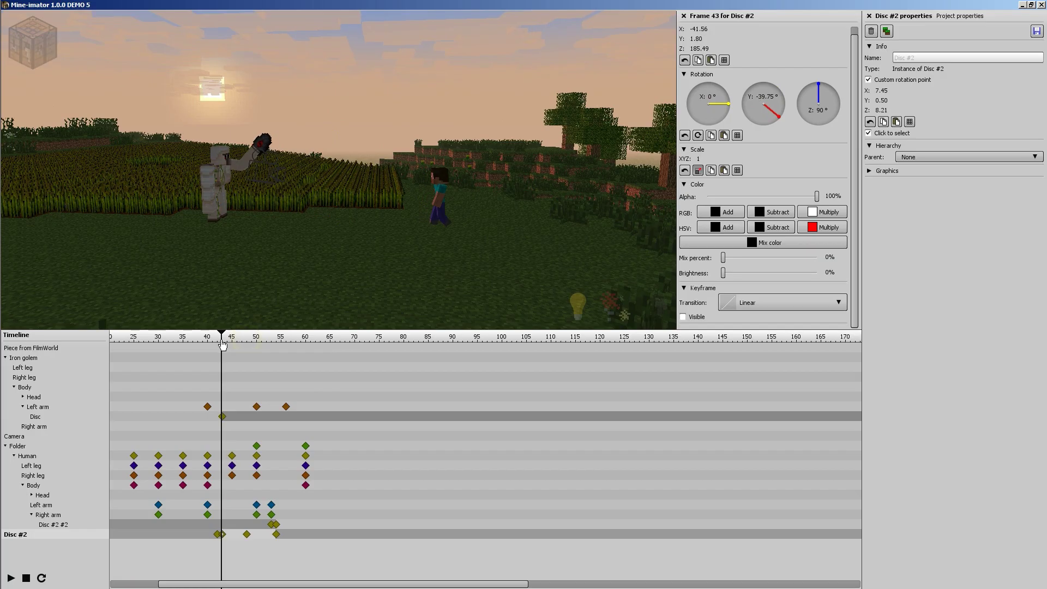
drag(403, 271, 398, 205)
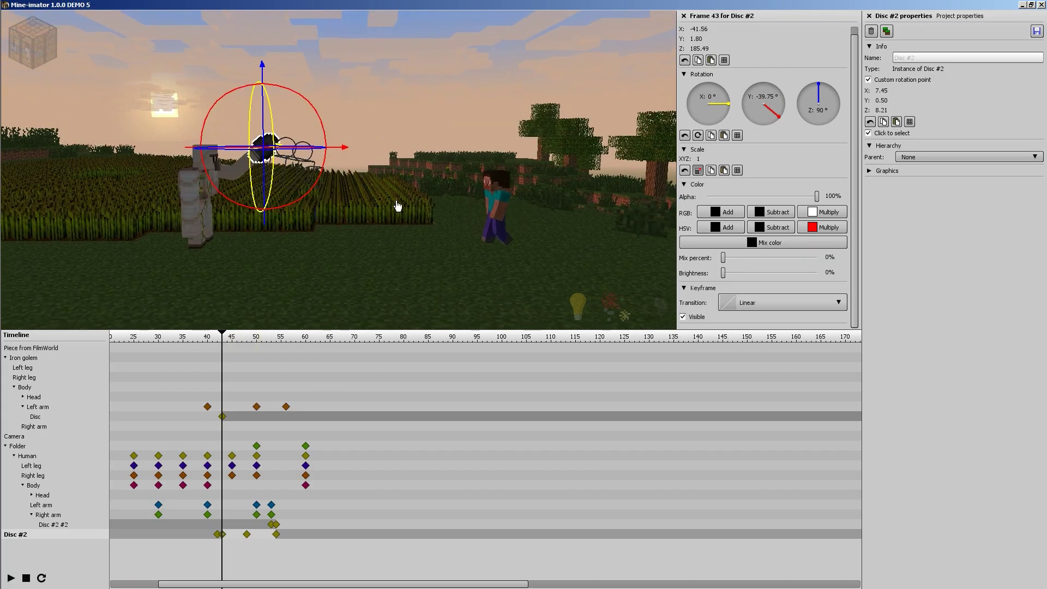
right_drag(412, 199, 338, 174)
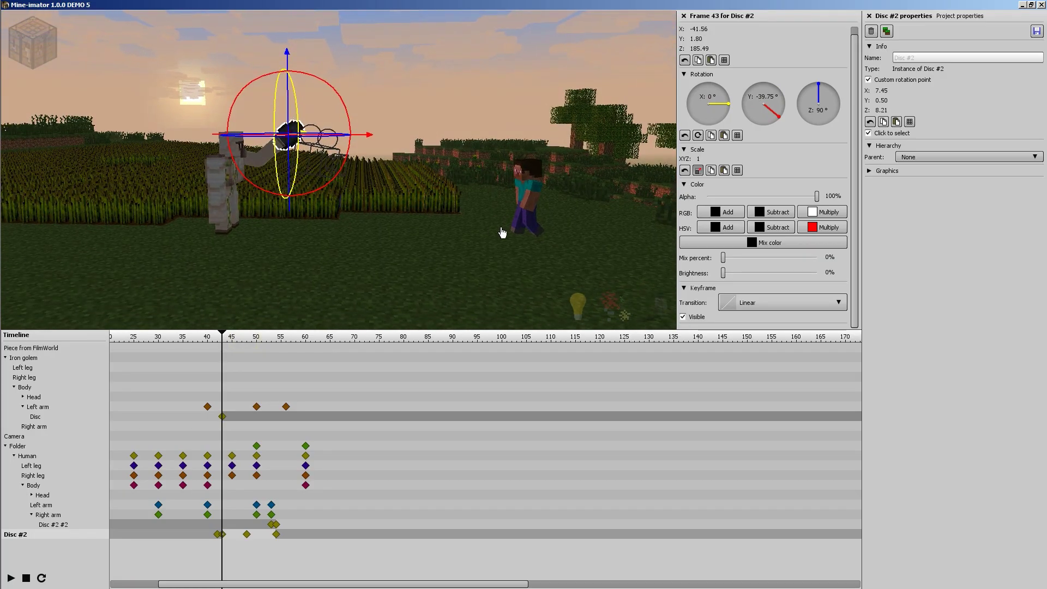